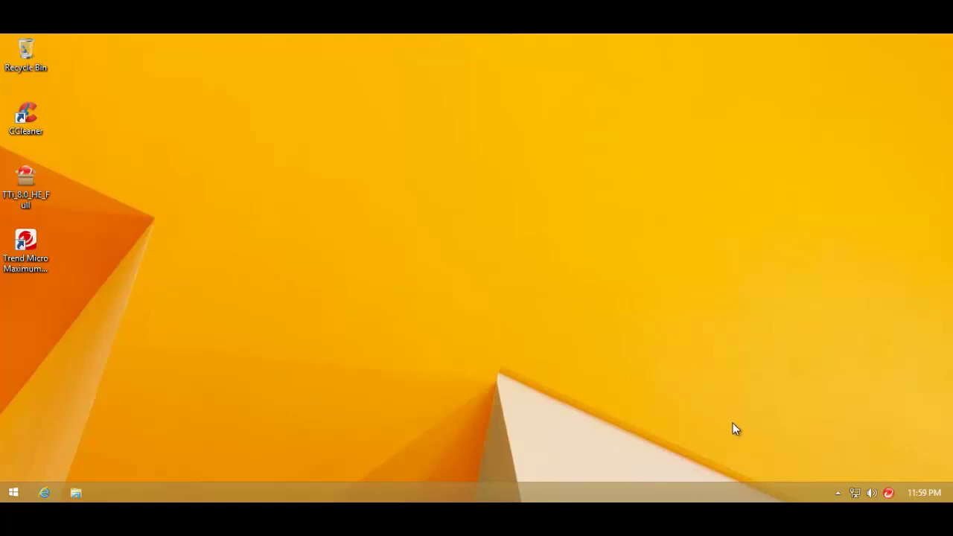
Review the scan, PC Health Checkup, Web Threats and Network protection settings in Trend Micro Maximum Security, then close its console.
click(890, 493)
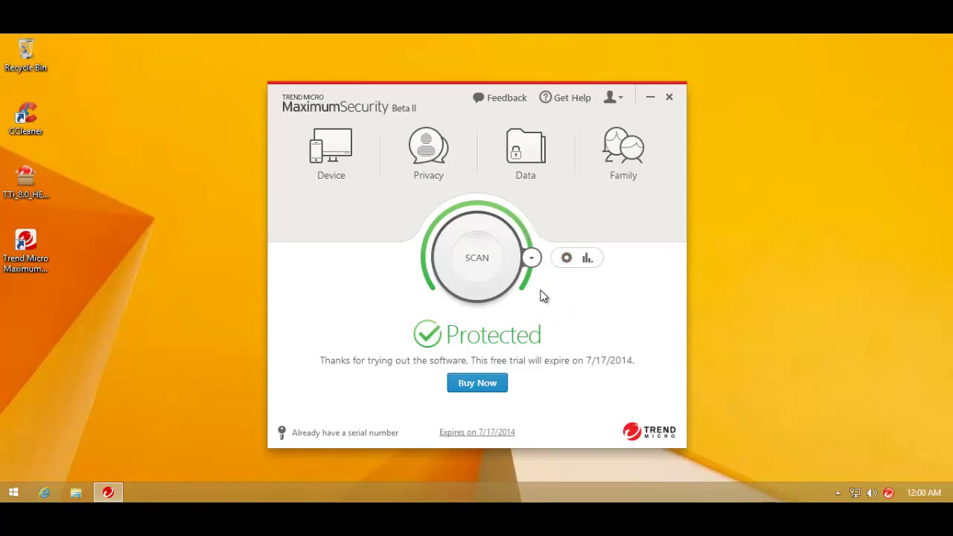
click(566, 258)
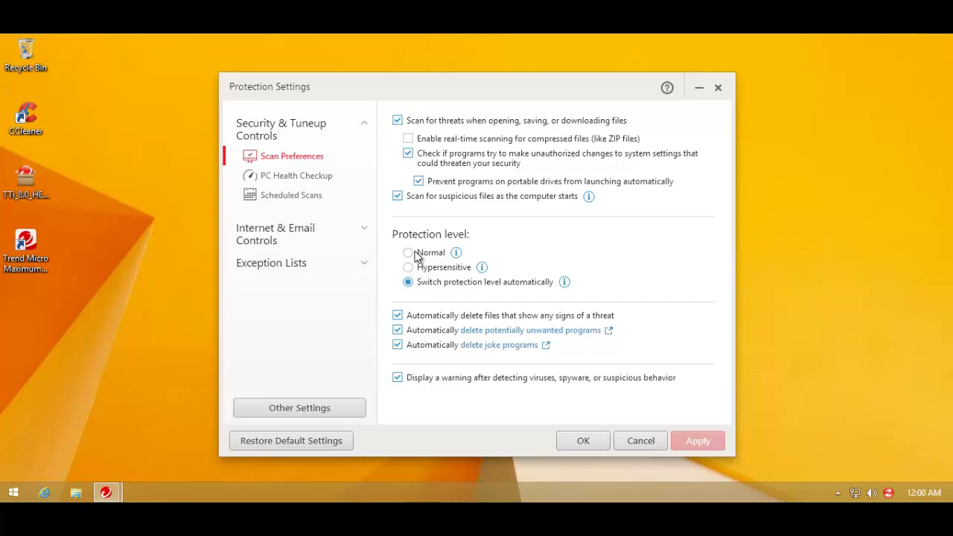
mouse_move(566, 283)
click(292, 177)
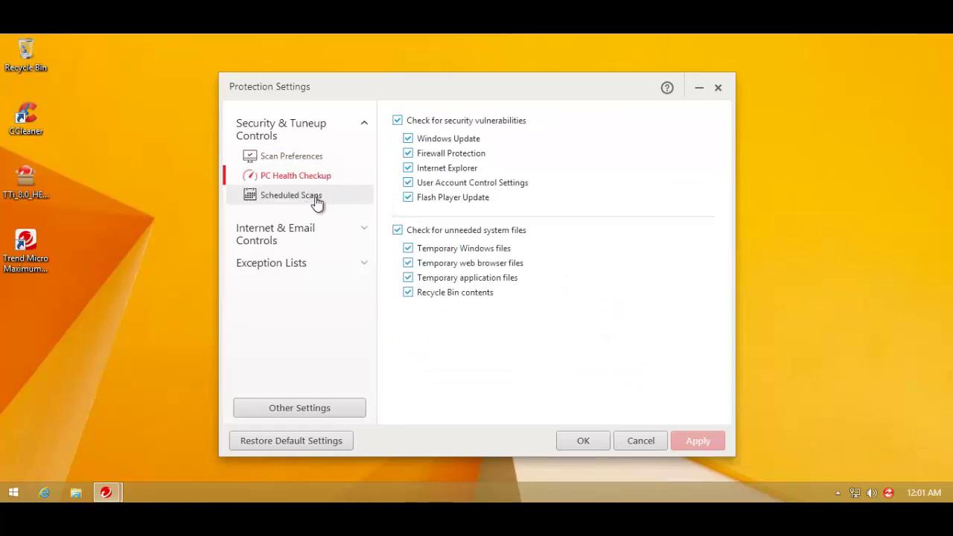
click(315, 231)
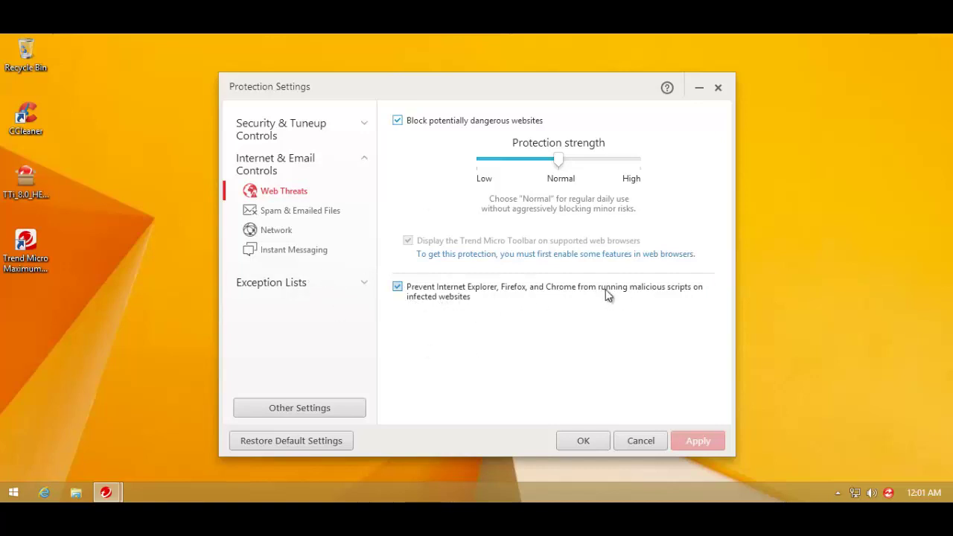
click(309, 234)
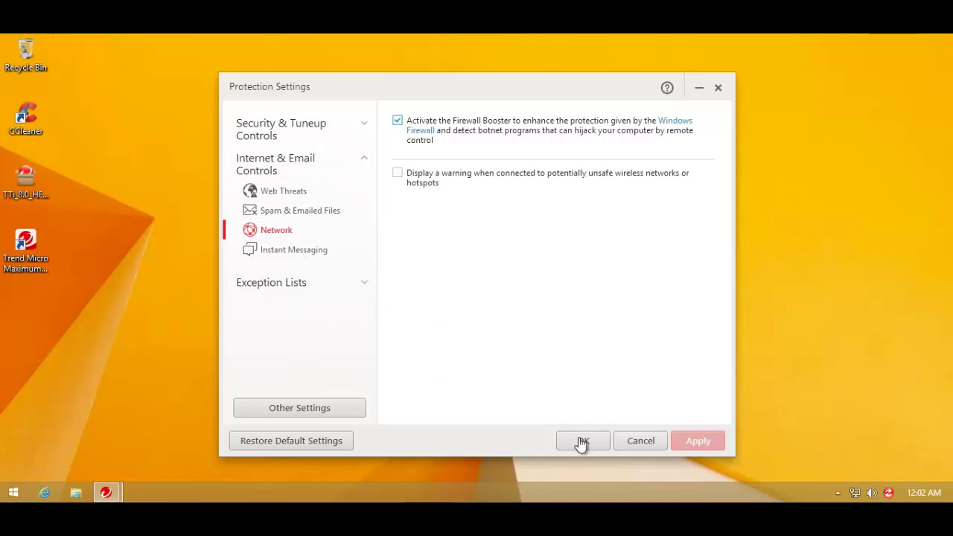
click(634, 441)
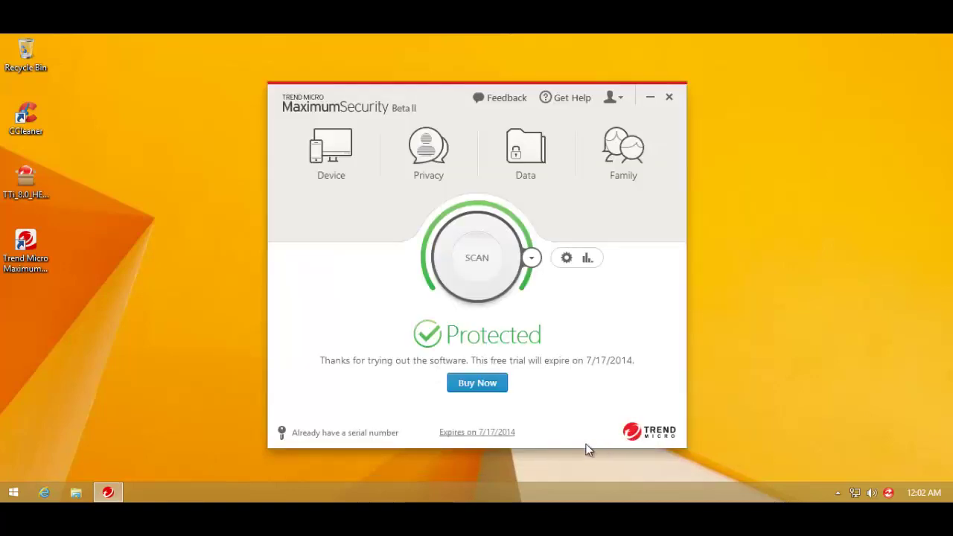
click(669, 99)
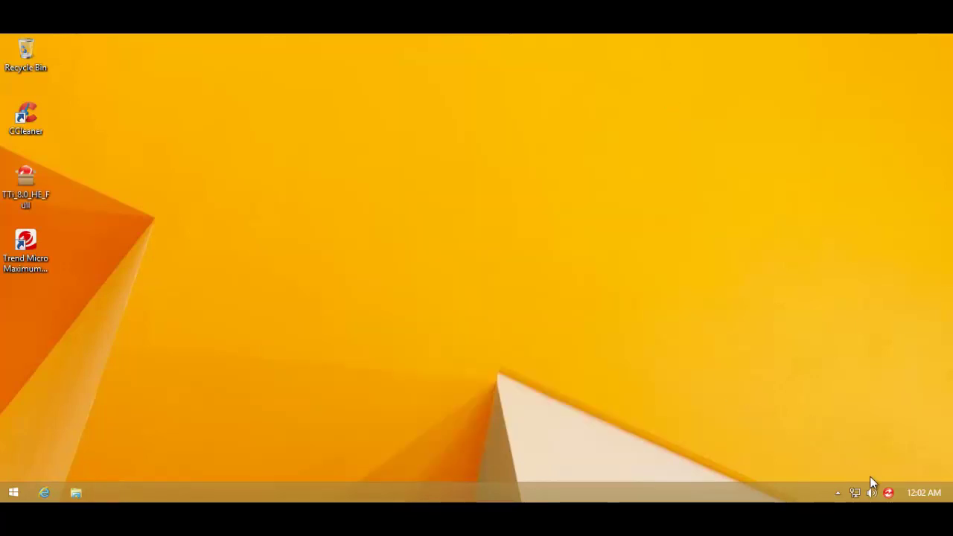
Check Trend Micro Maximum Security for program updates and dismiss the notification and software information dialog.
right_click(889, 493)
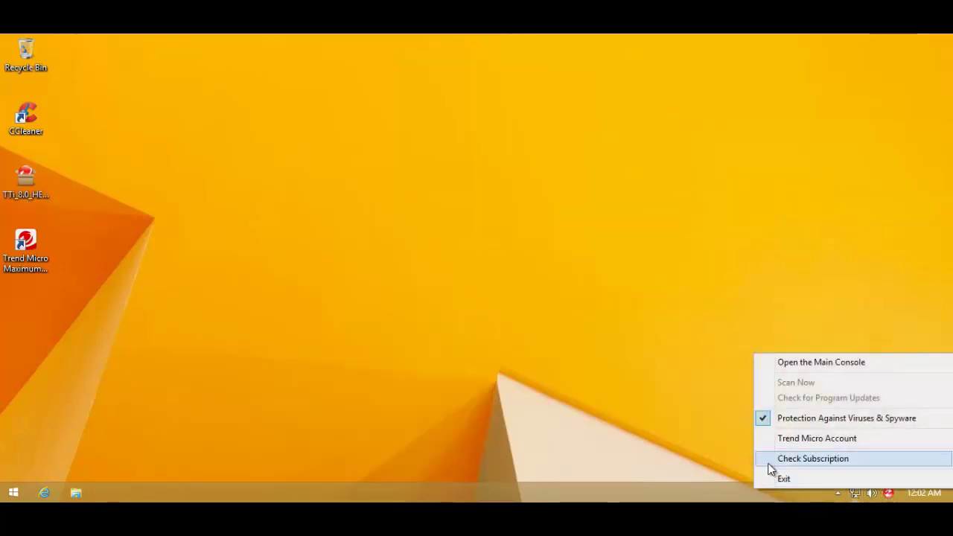
click(689, 428)
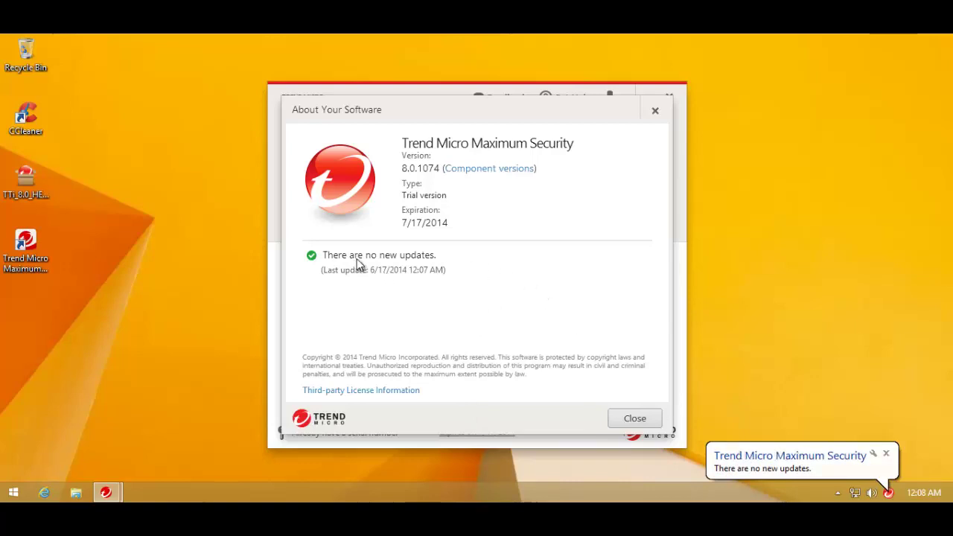
click(886, 453)
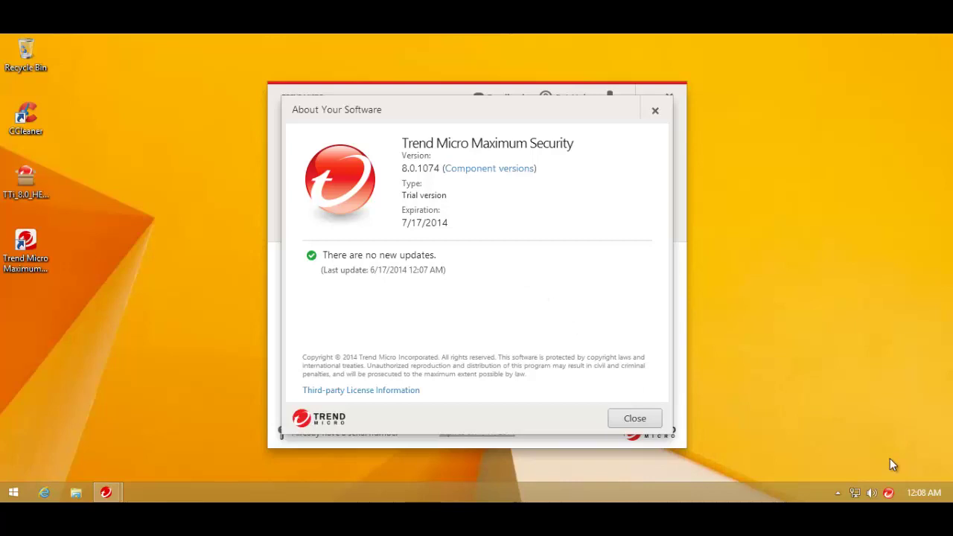
click(622, 420)
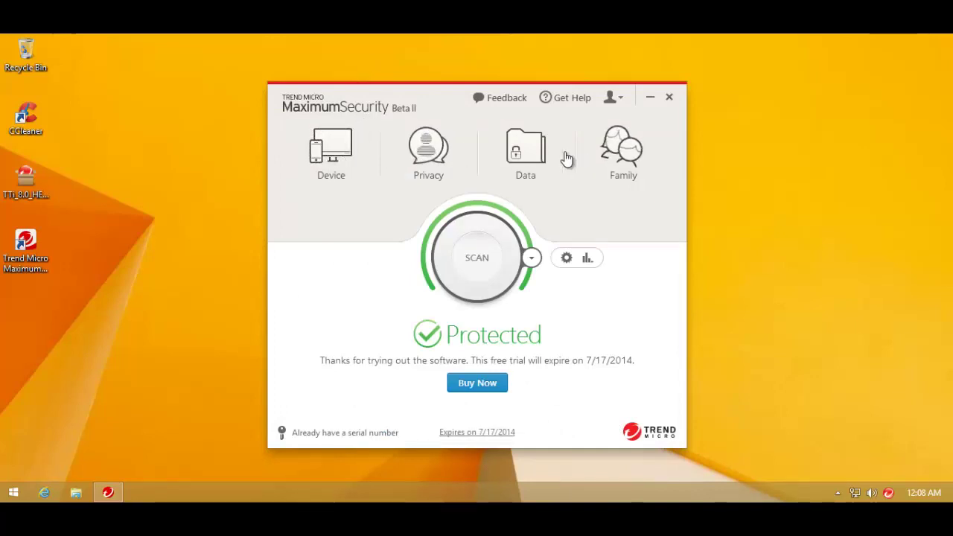
Review the Privacy and Data feature lists in the security console and close the console.
click(423, 158)
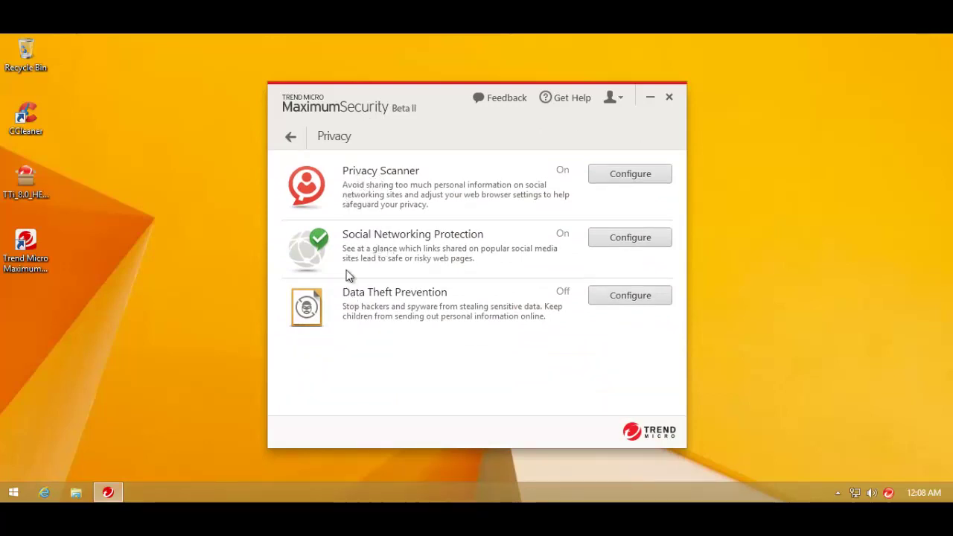
click(292, 137)
click(517, 160)
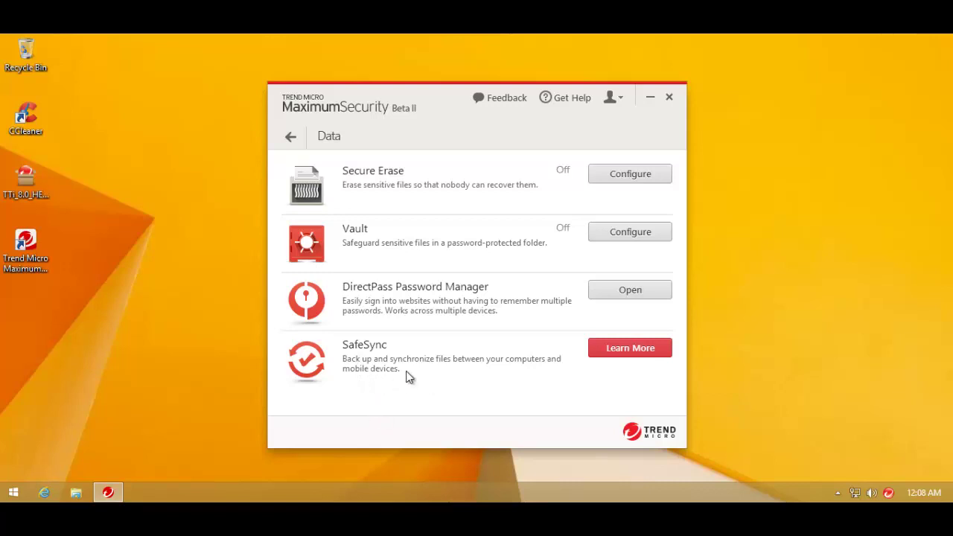
click(291, 137)
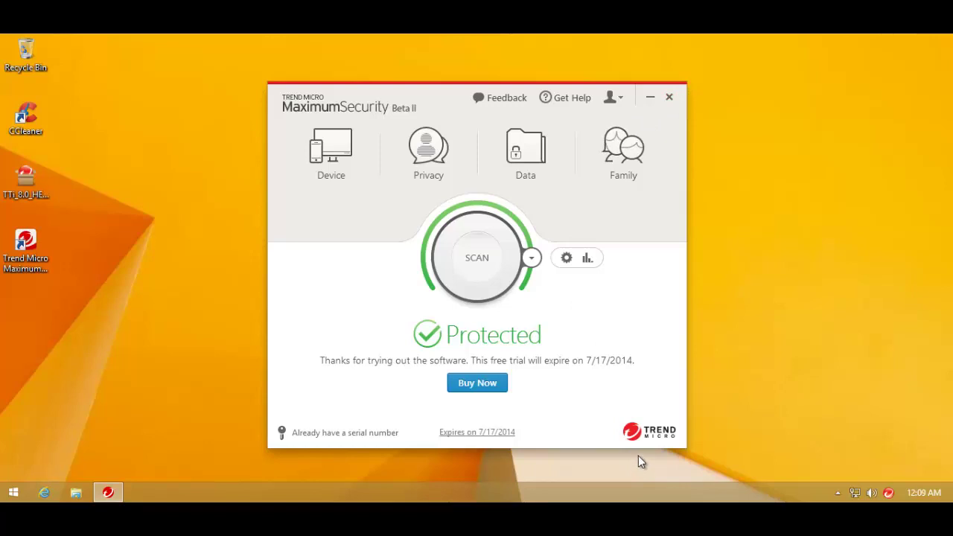
click(670, 96)
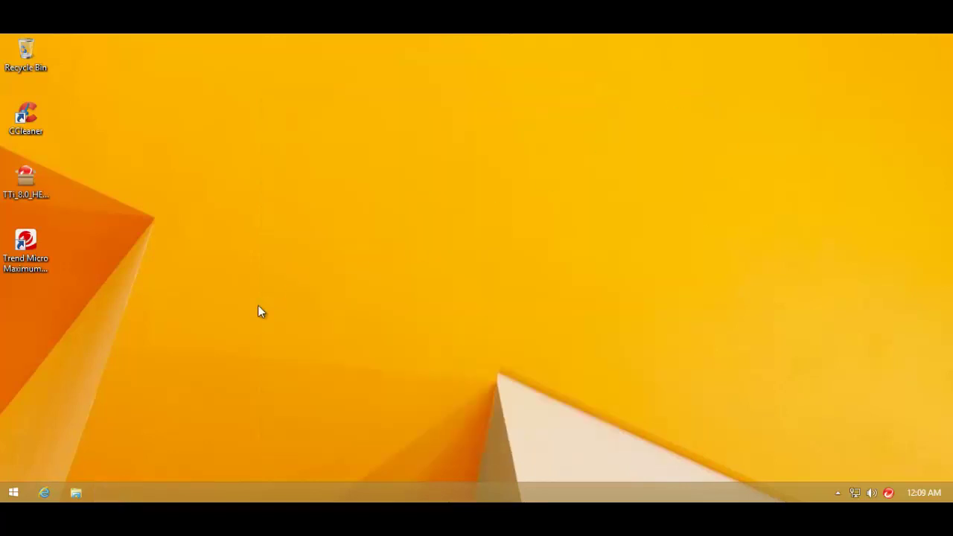
Examine the memory use of the Trend Micro background processes in Task Manager and close it.
right_click(159, 484)
click(180, 436)
click(89, 288)
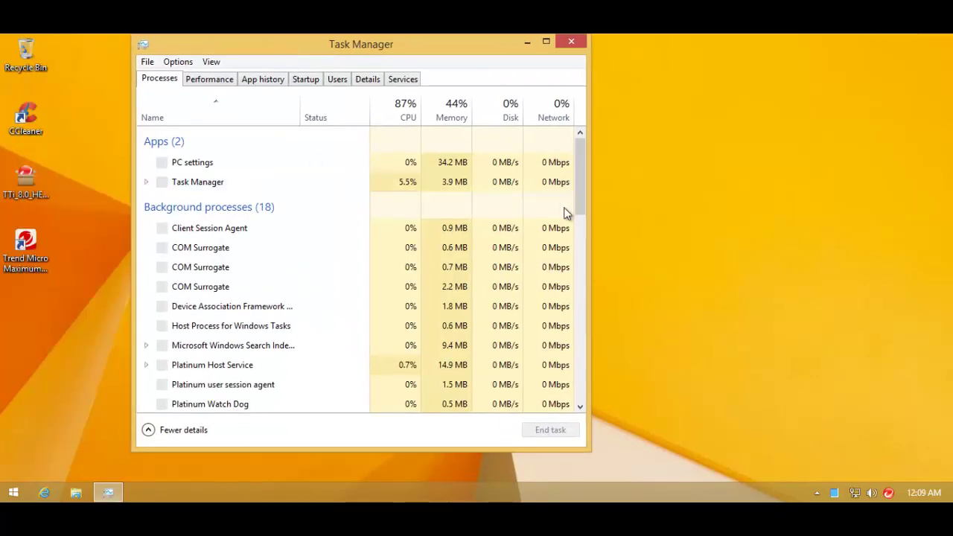
mouse_move(580, 186)
mouse_down()
mouse_move(577, 224)
mouse_move(573, 198)
mouse_up()
click(238, 147)
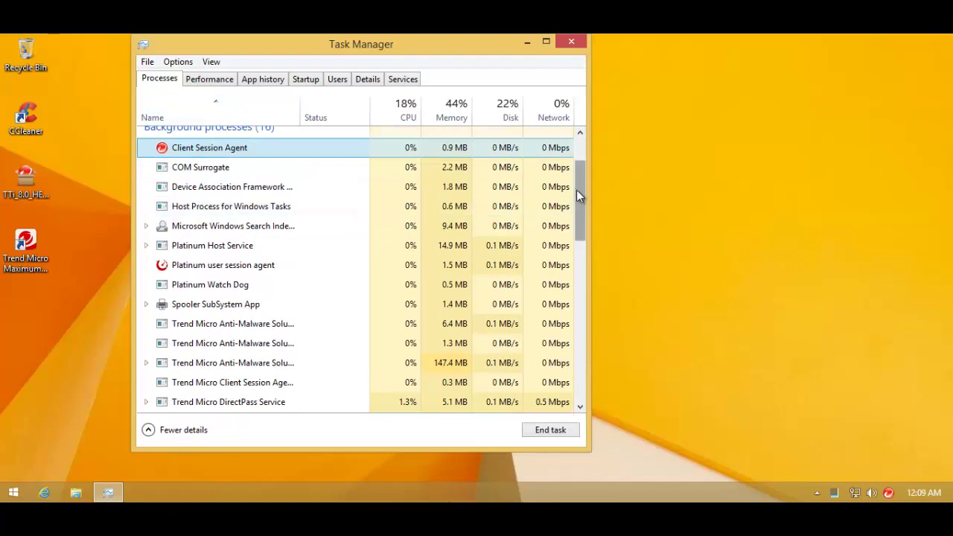
drag(575, 186, 572, 227)
click(271, 245)
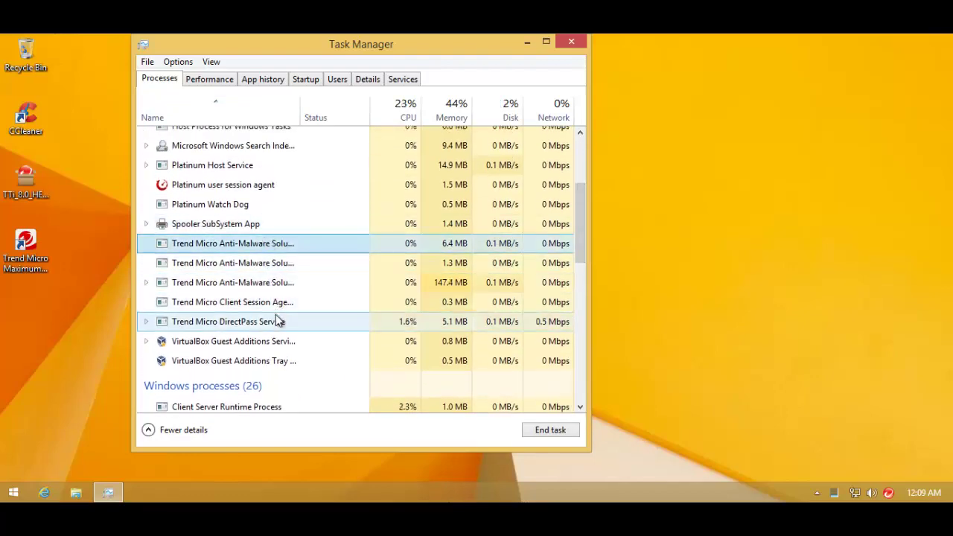
click(255, 283)
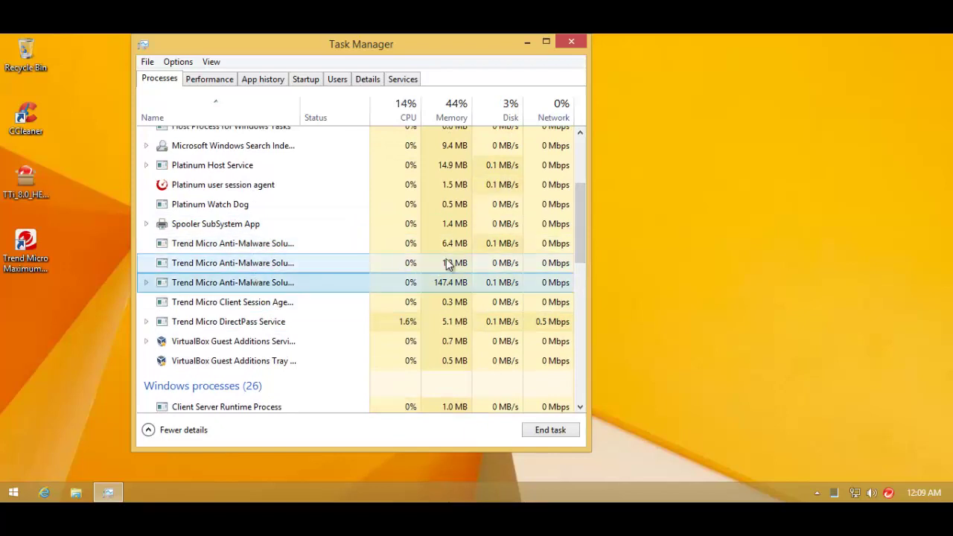
drag(581, 211, 580, 181)
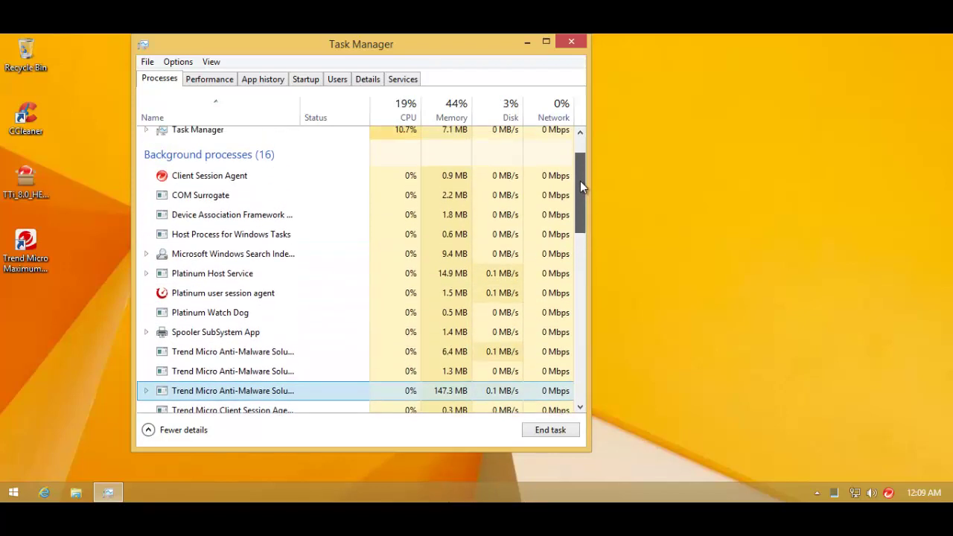
click(571, 41)
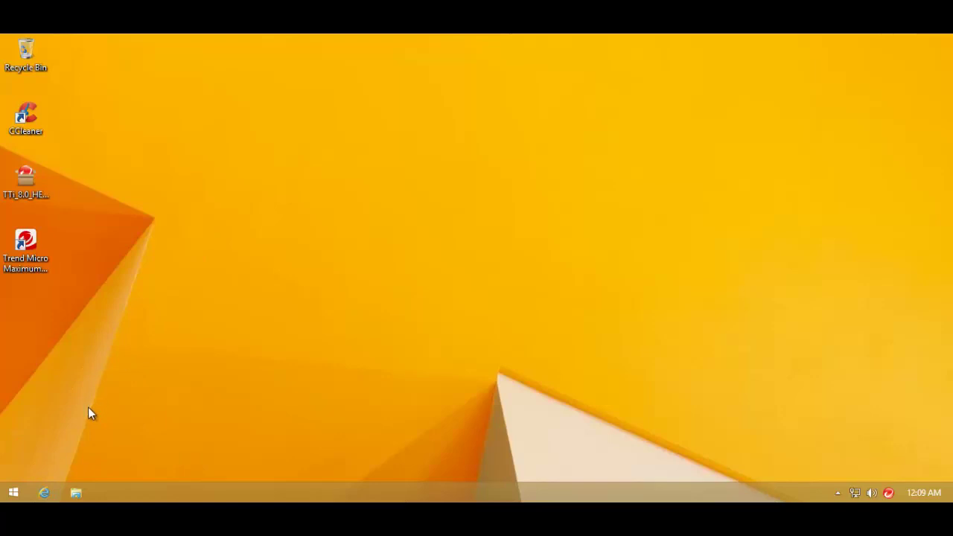
Switch to Internet Explorer, dismiss the add-ons prompt and visit xiaofeng.pw/lass.exe from the Malware links list.
click(49, 492)
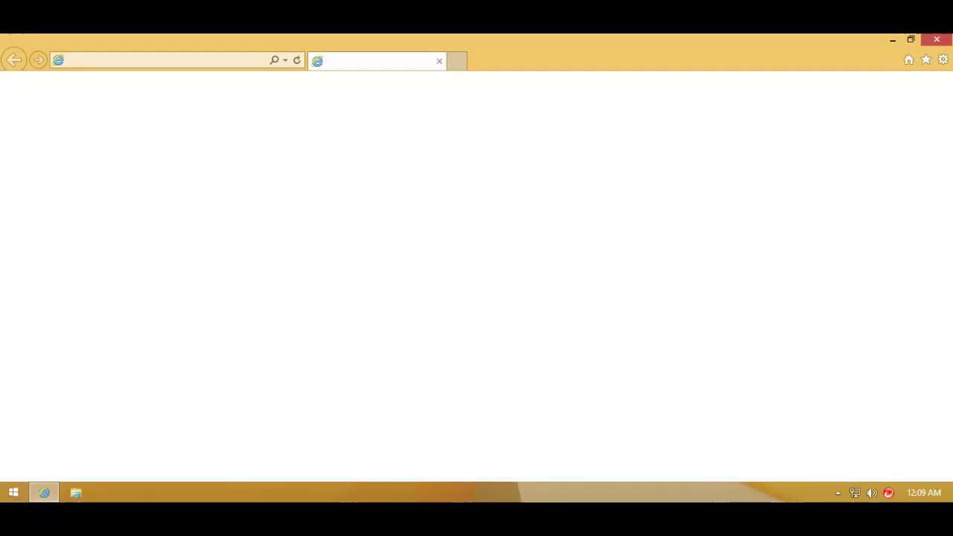
mouse_move(44, 492)
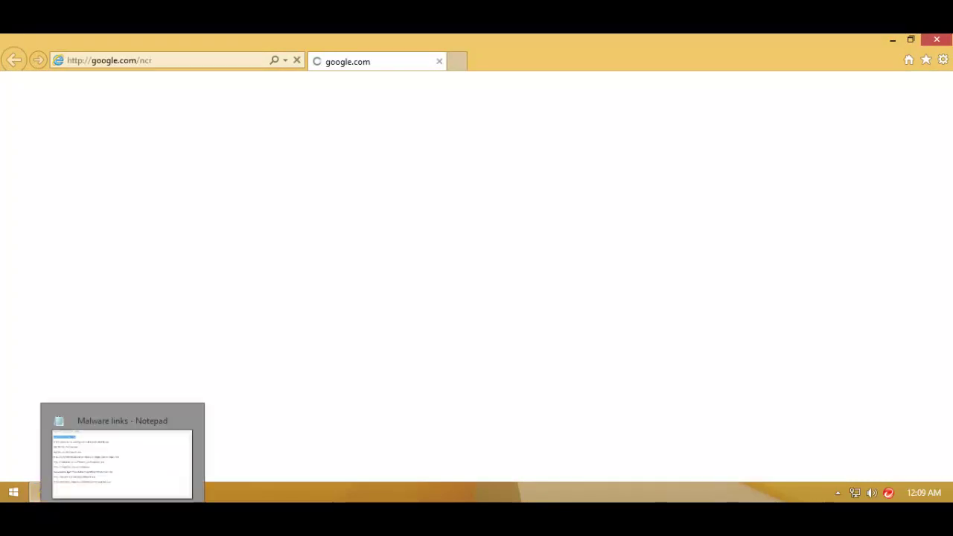
click(137, 473)
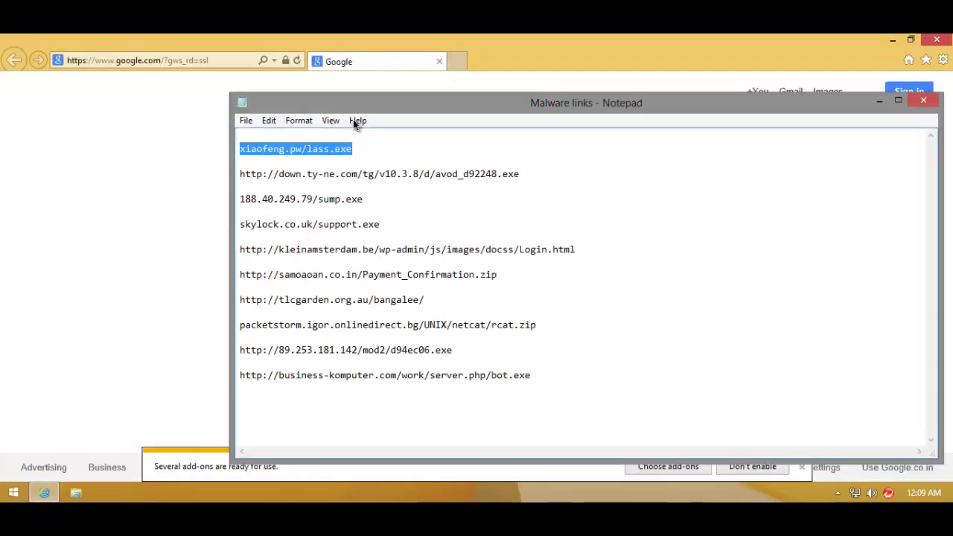
click(215, 197)
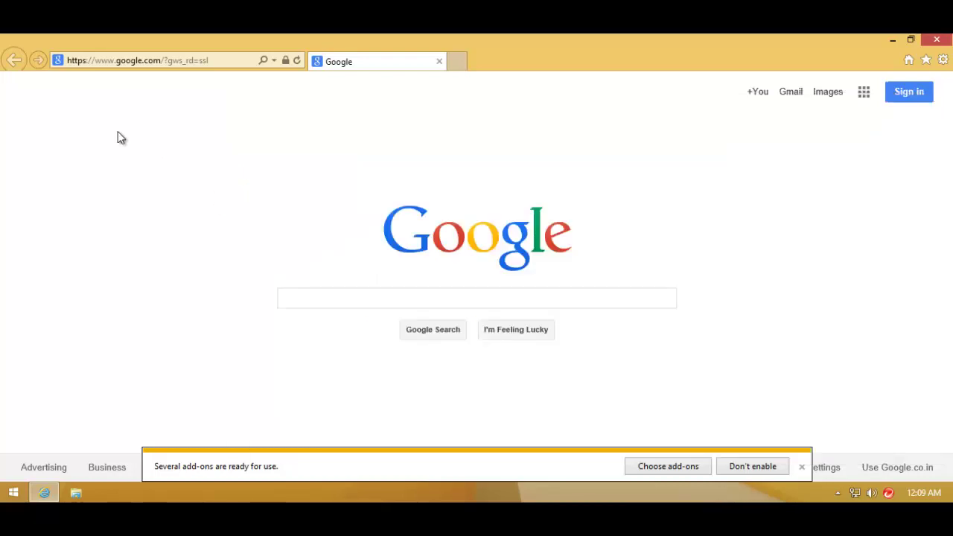
click(805, 468)
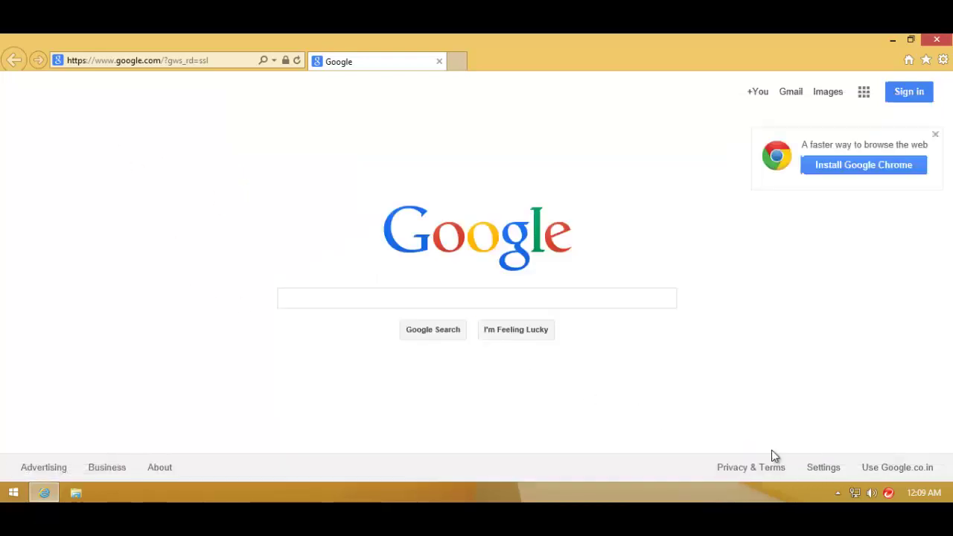
click(237, 63)
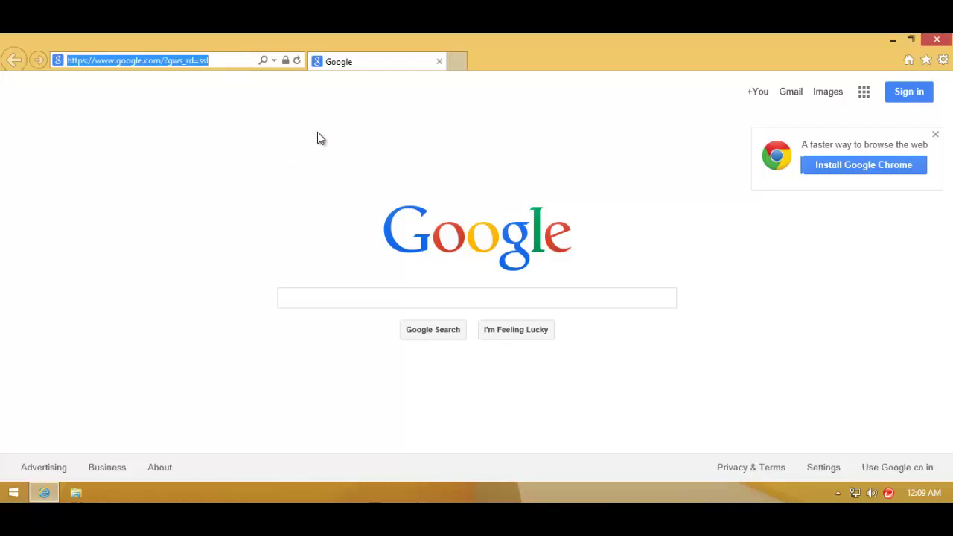
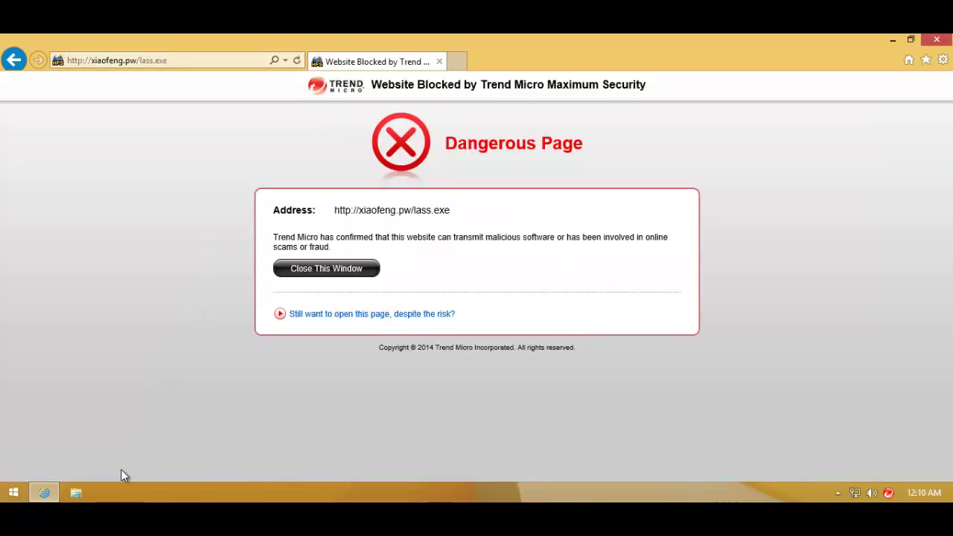
key(alt+Tab)
drag(544, 178, 536, 155)
key(ctrl+c)
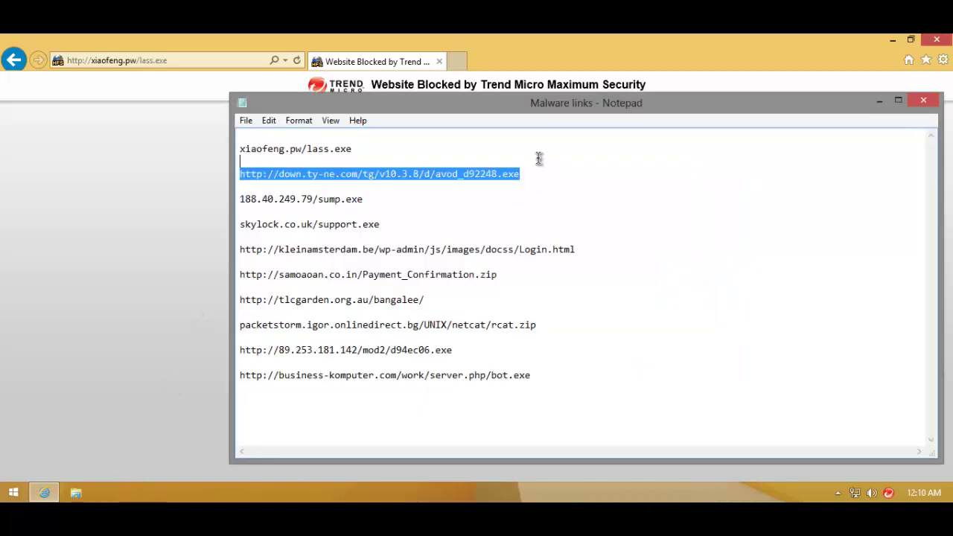
key(alt+Tab)
click(457, 61)
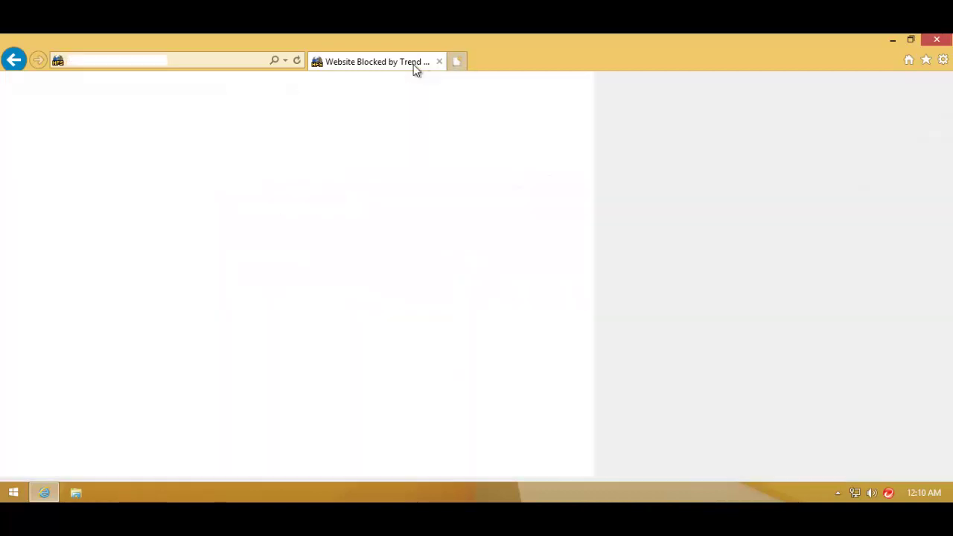
click(426, 62)
click(441, 62)
key(ctrl+v)
key(Return)
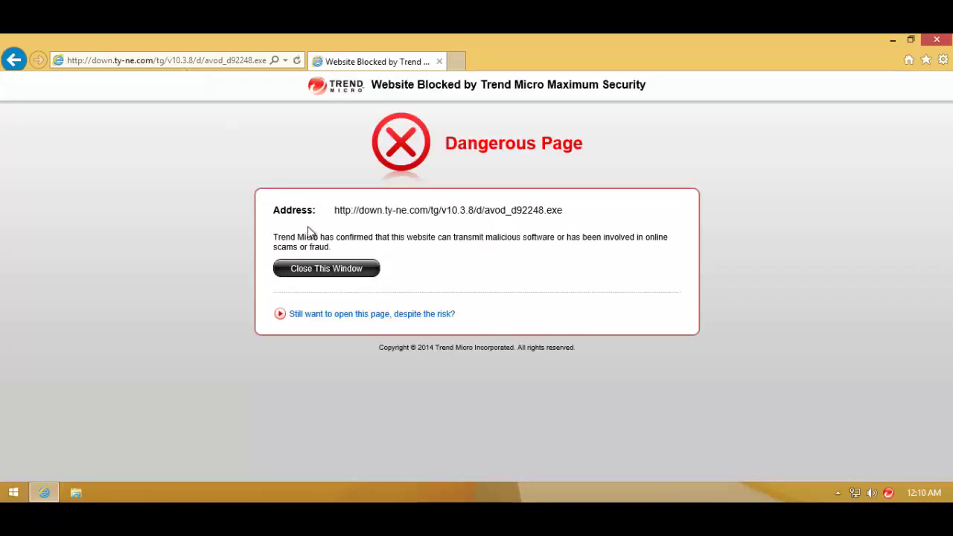
Replace the blocked page's tab with a new one and copy 188.40.249.79/sump.exe from the Malware links list, undoing the accidental overwrite.
click(457, 61)
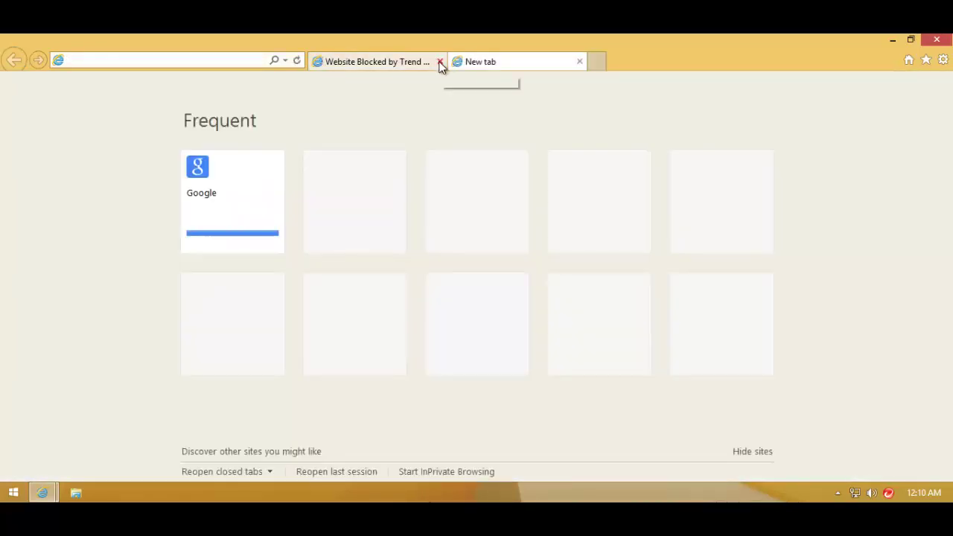
click(439, 62)
key(alt+Tab)
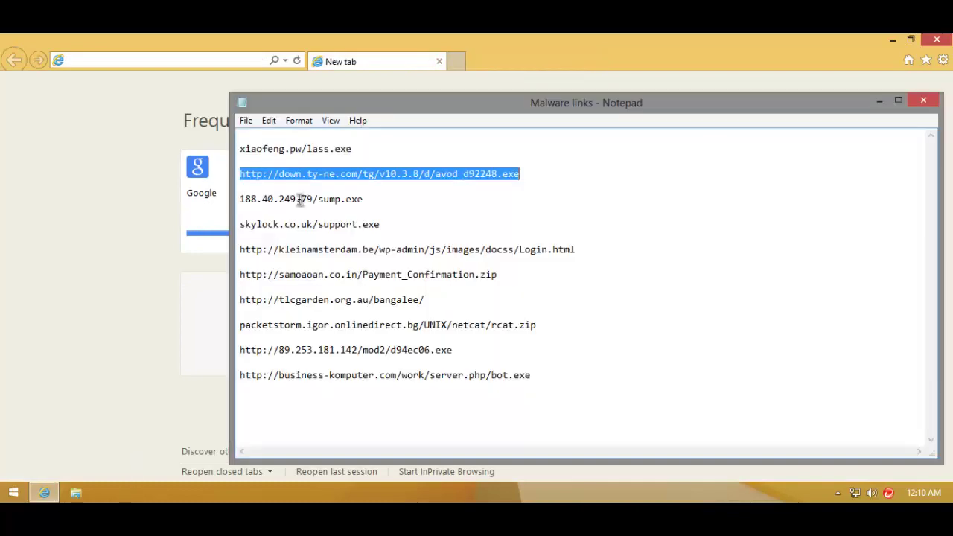
drag(362, 199, 248, 199)
click(248, 199)
double_click(248, 199)
text(c)
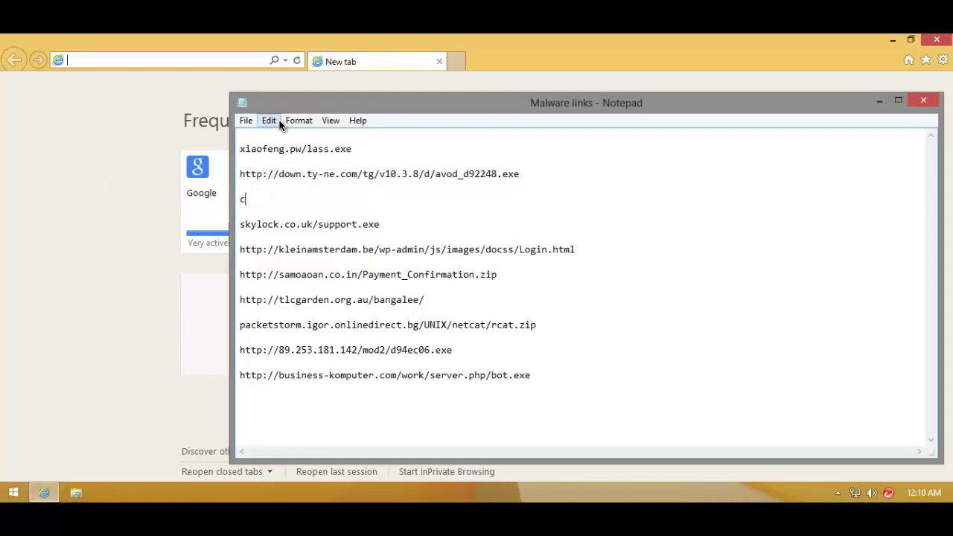
click(269, 120)
click(283, 134)
key(ctrl+c)
click(47, 205)
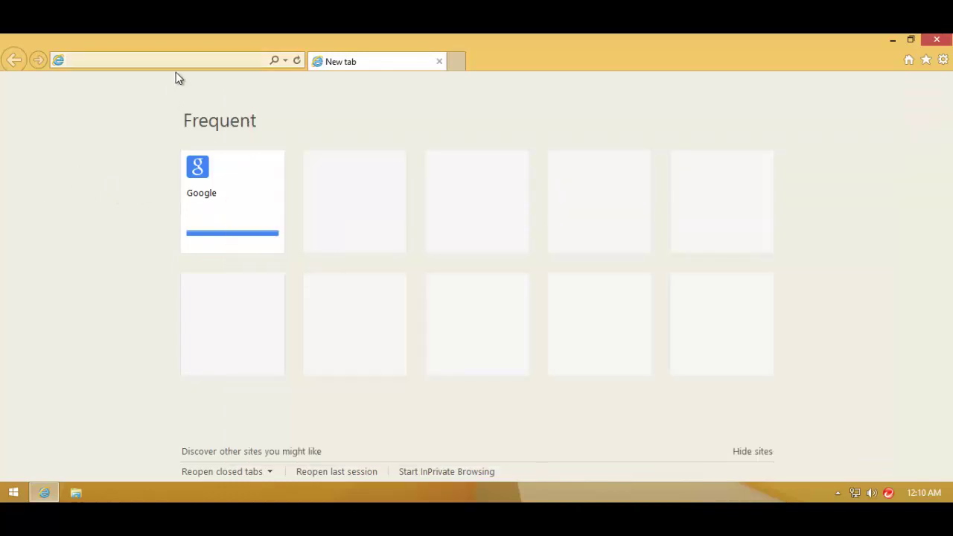
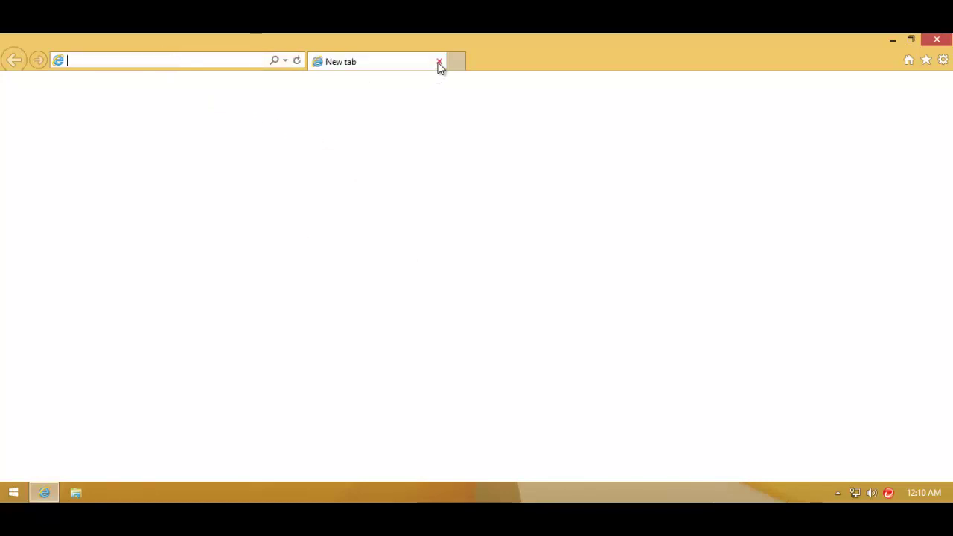
Restart Internet Explorer and load 188.40.249.79/sump.exe.
click(932, 38)
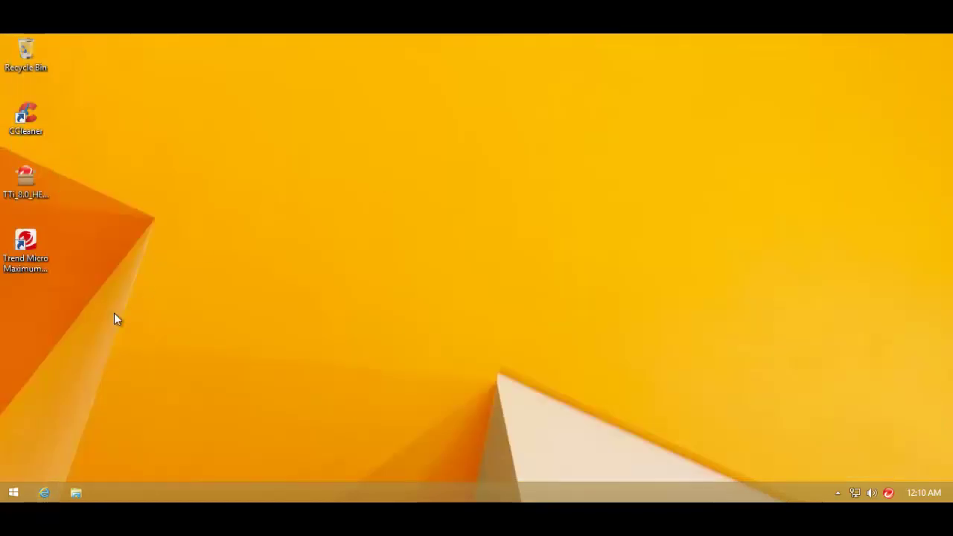
click(45, 493)
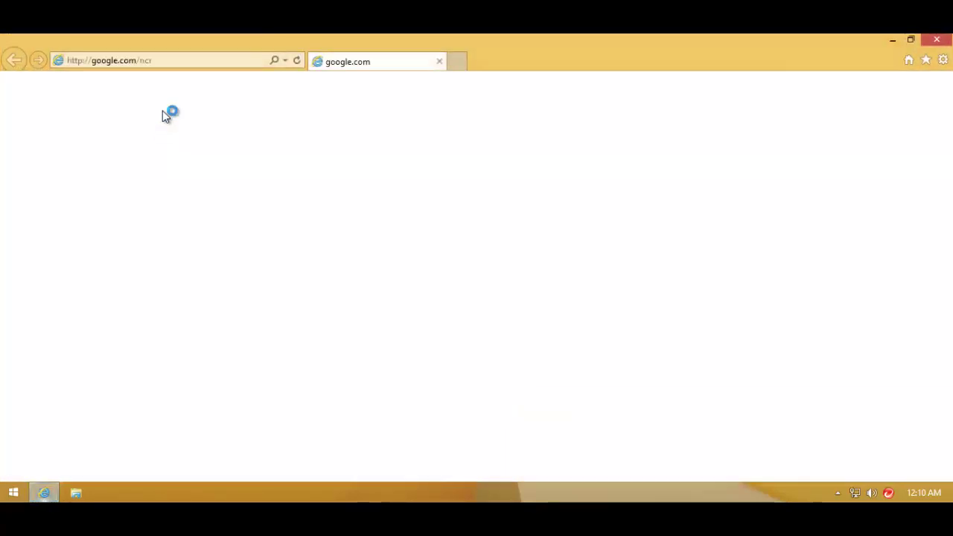
click(157, 60)
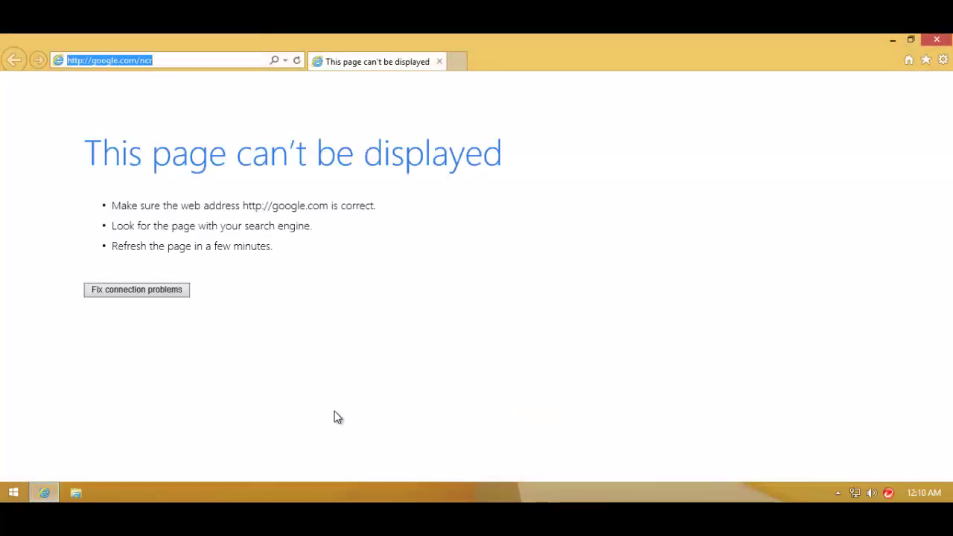
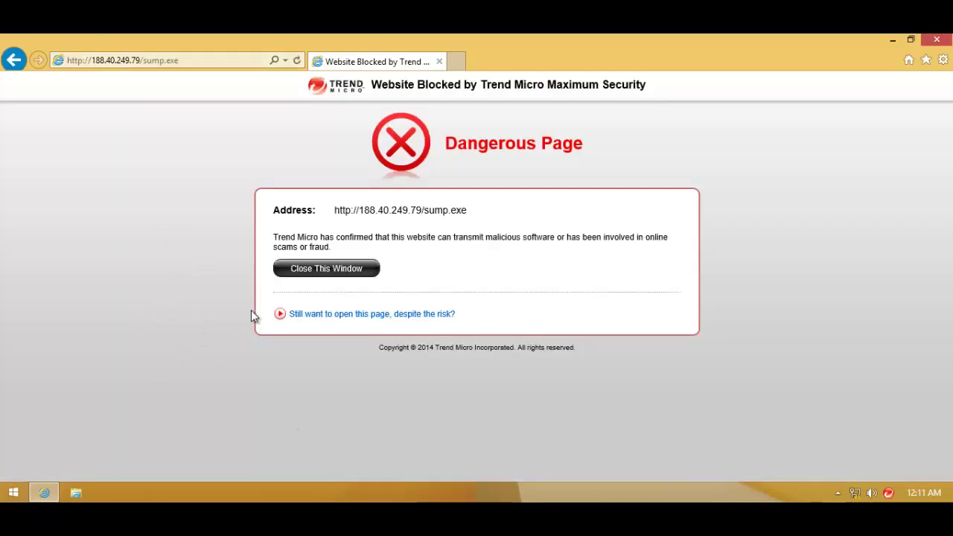
Copy skylock.co.uk/support.exe from the Malware links list and load it in a new browser tab, closing the previous one.
key(alt+Tab)
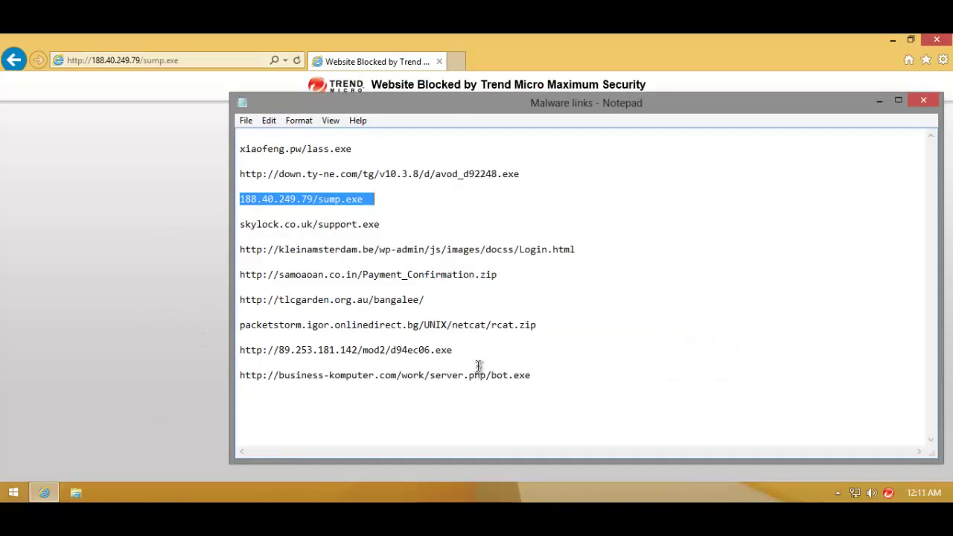
drag(381, 224, 224, 224)
key(ctrl+c)
click(174, 251)
click(456, 62)
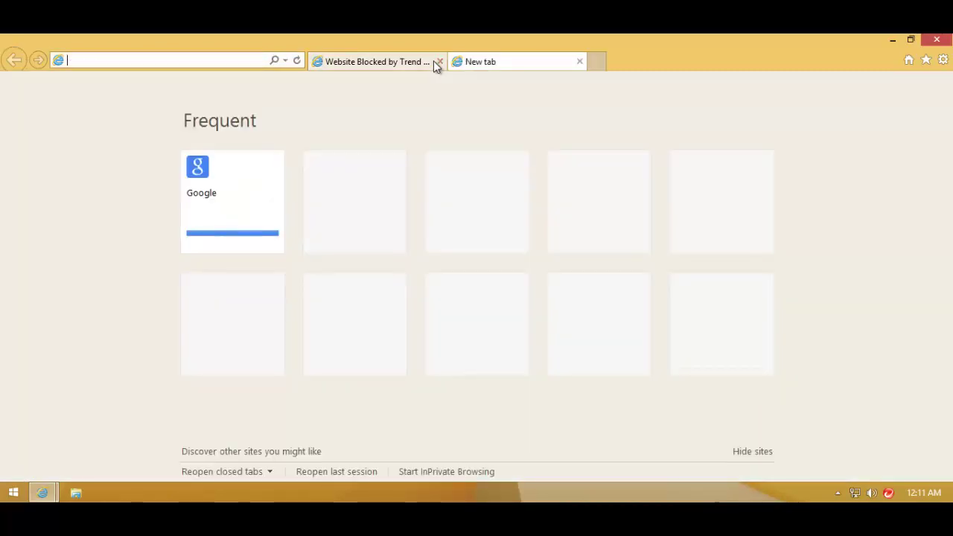
click(438, 61)
key(ctrl+v)
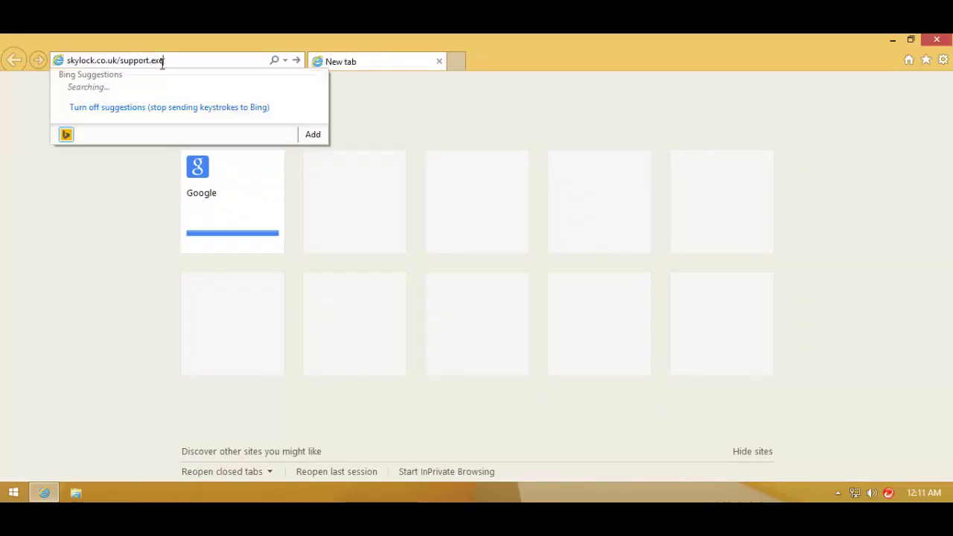
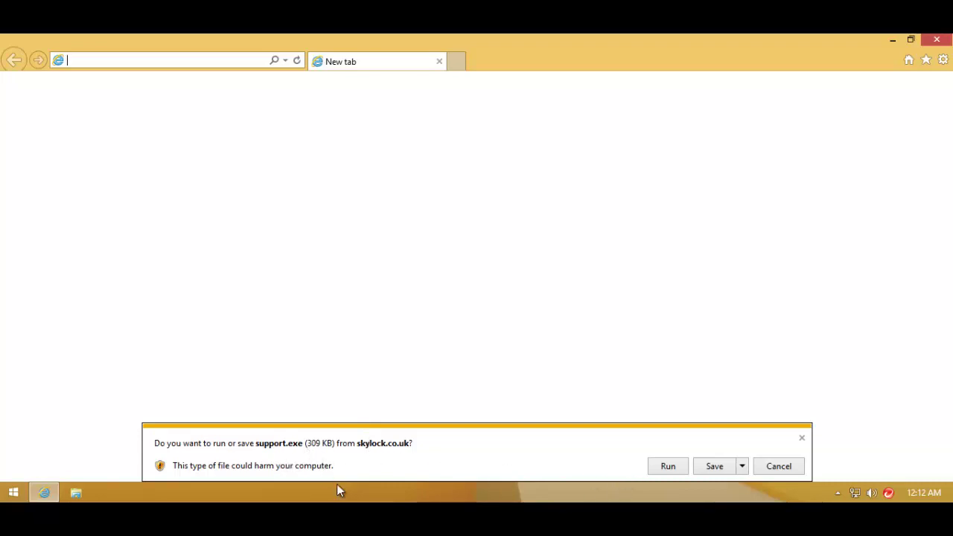
Run the downloaded support.exe with permission to make changes, and delete the file from the Maximum Security alert.
click(665, 467)
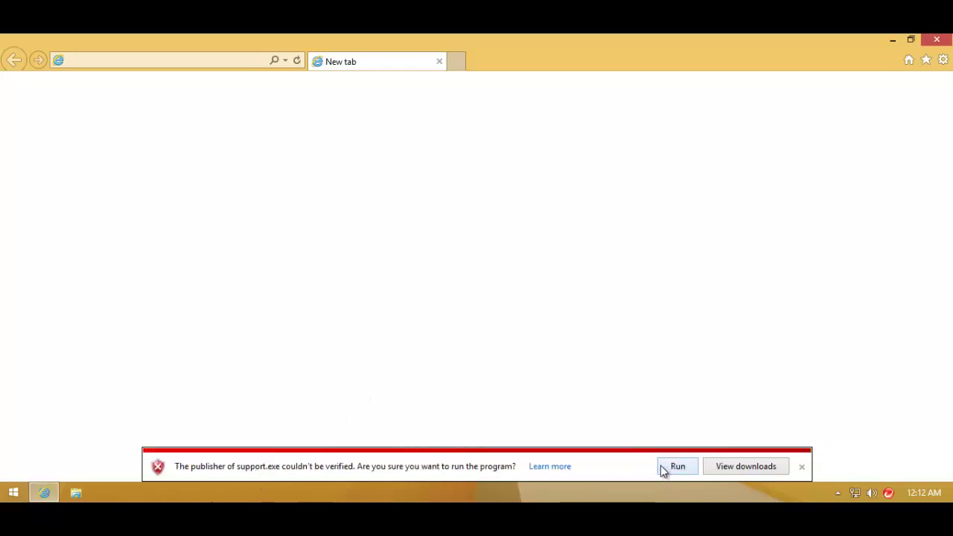
click(683, 473)
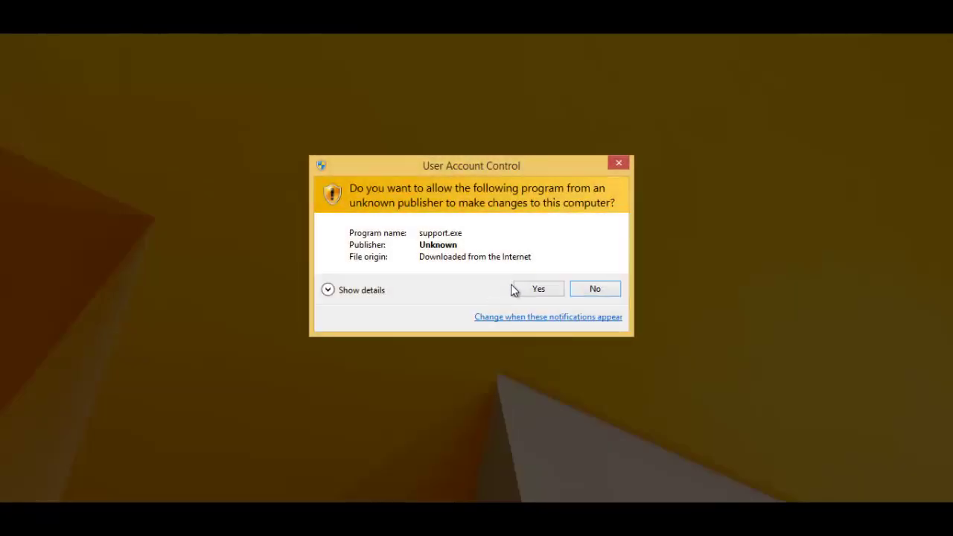
click(536, 293)
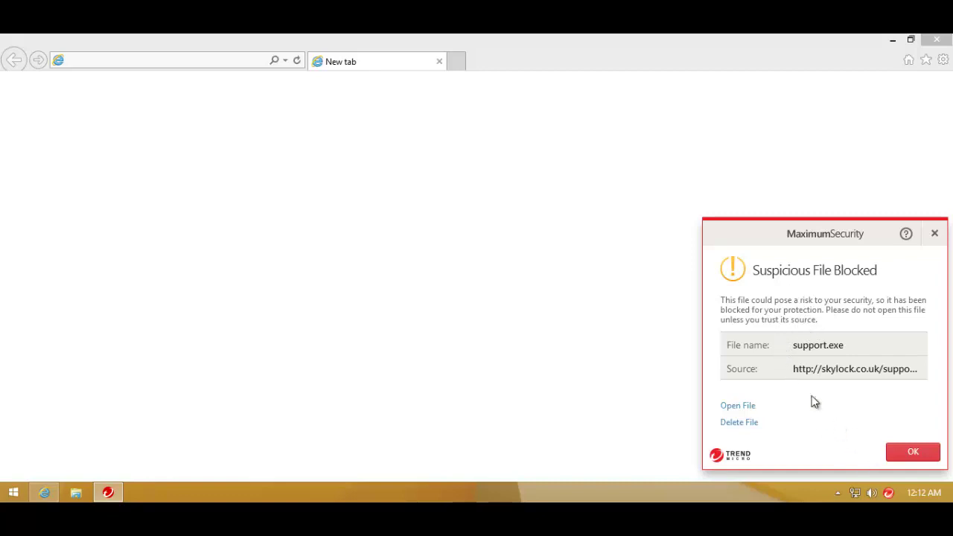
click(750, 424)
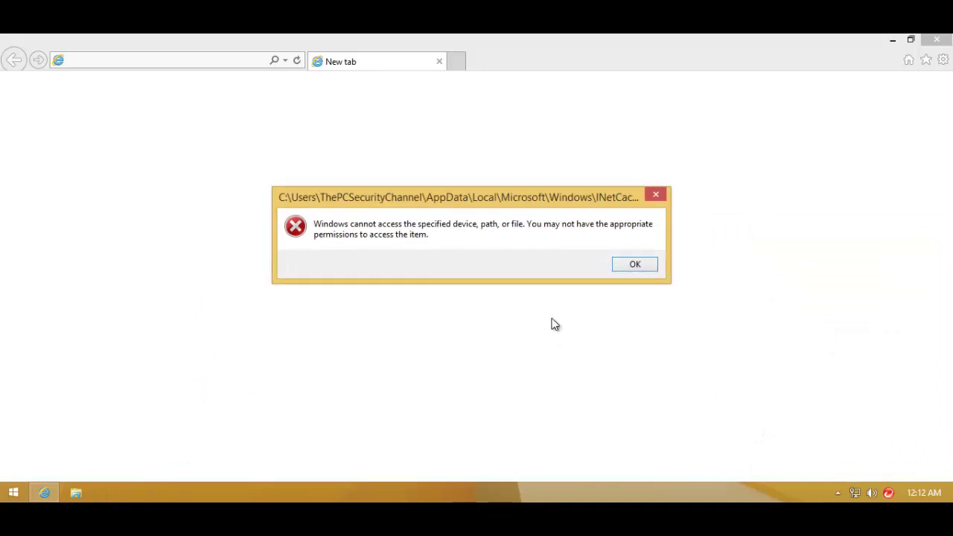
click(635, 265)
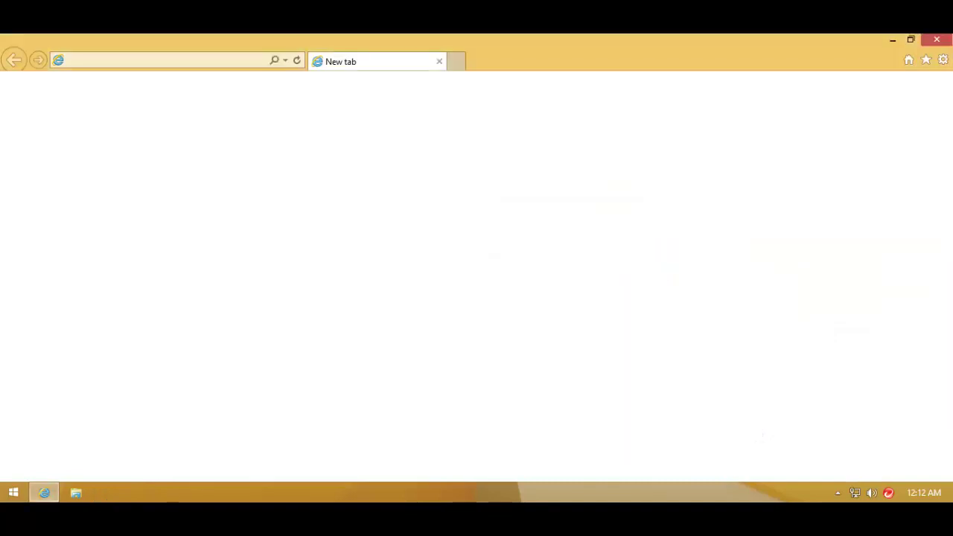
key(alt+Tab)
click(583, 250)
drag(583, 250, 239, 253)
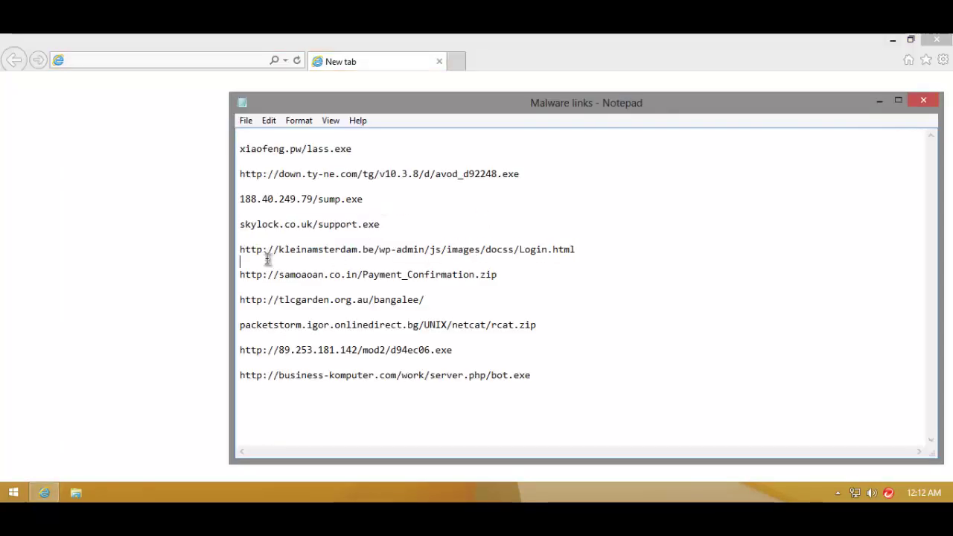
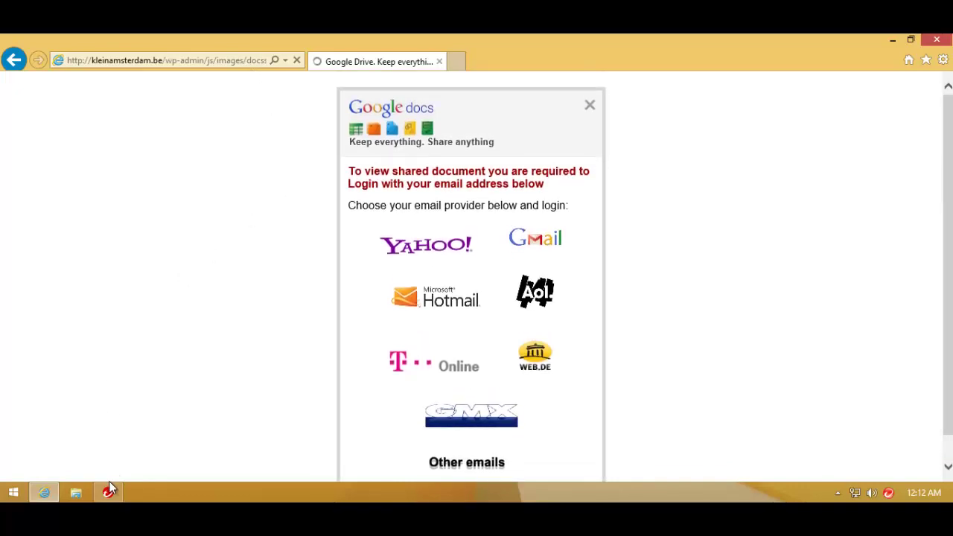
click(110, 492)
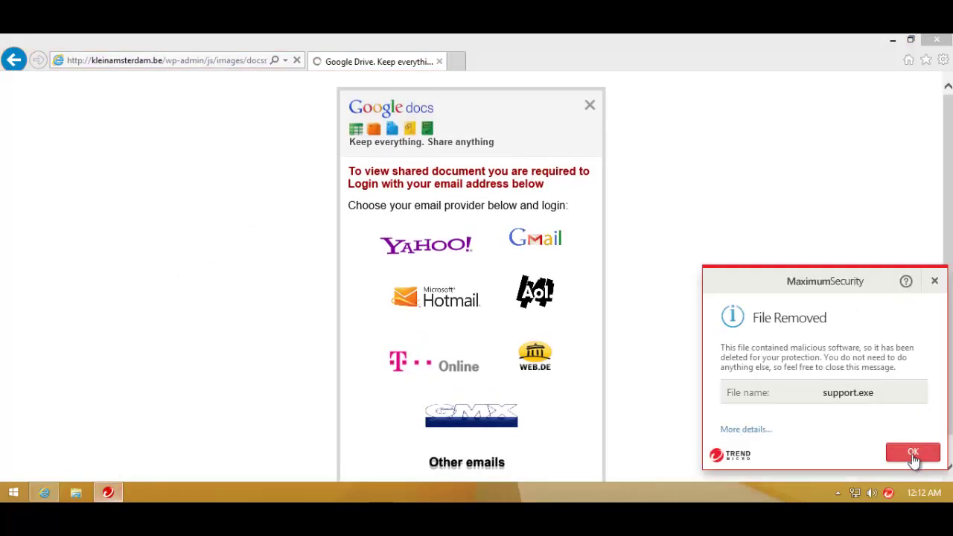
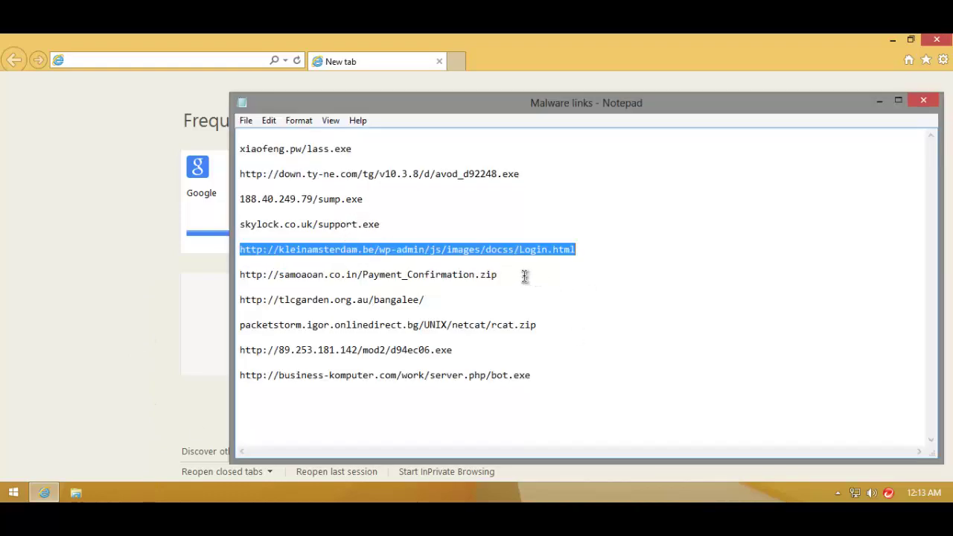
drag(506, 275, 238, 275)
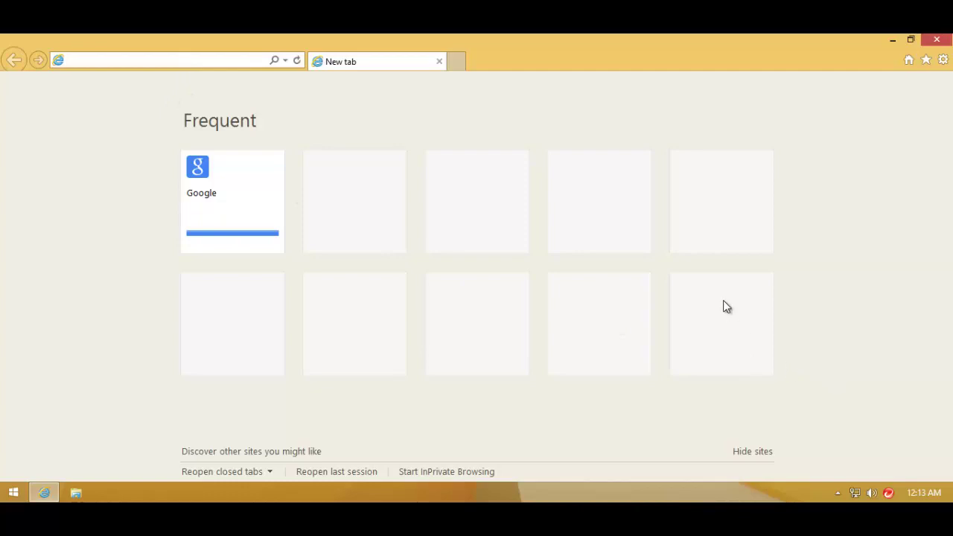
text(http://samoaoan.co.in/Payment_Confirmation.zip)
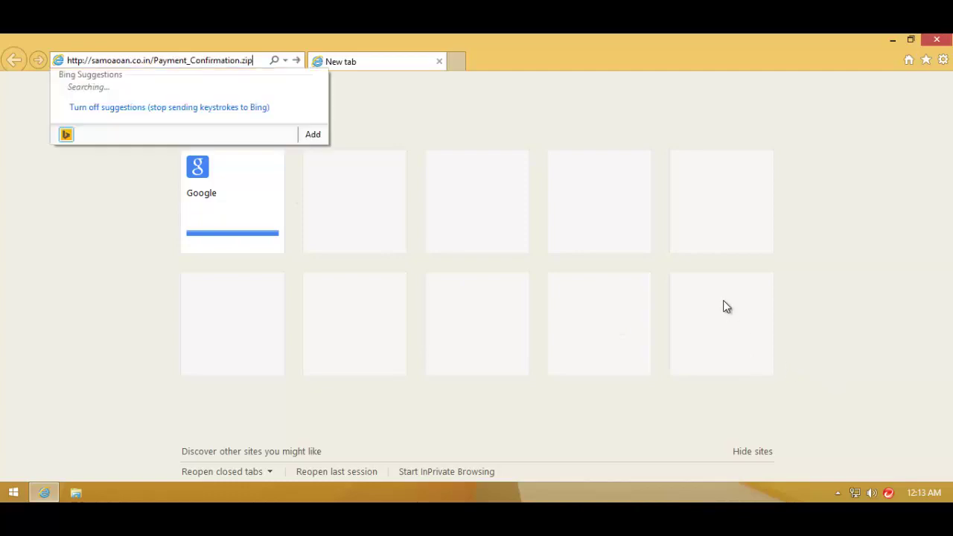
key(Return)
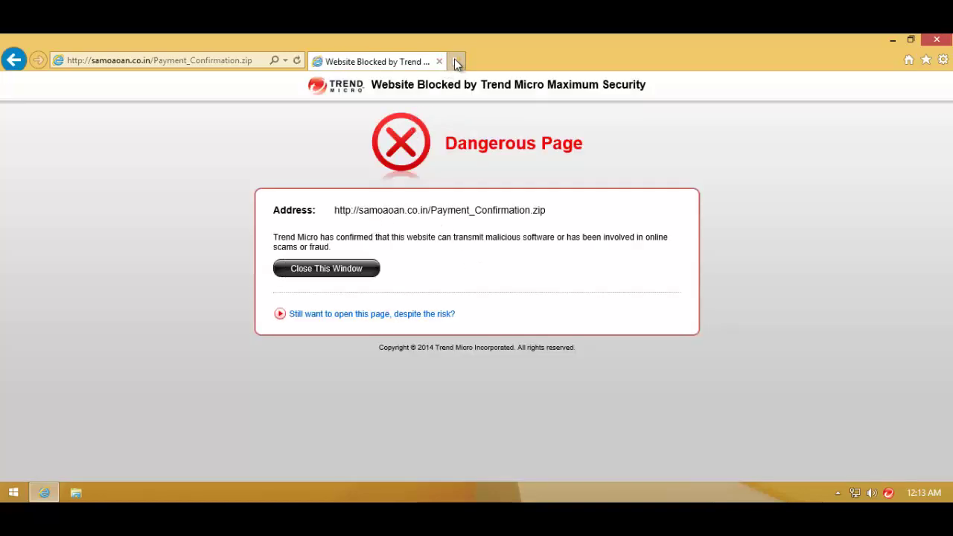
click(455, 63)
click(396, 61)
click(440, 61)
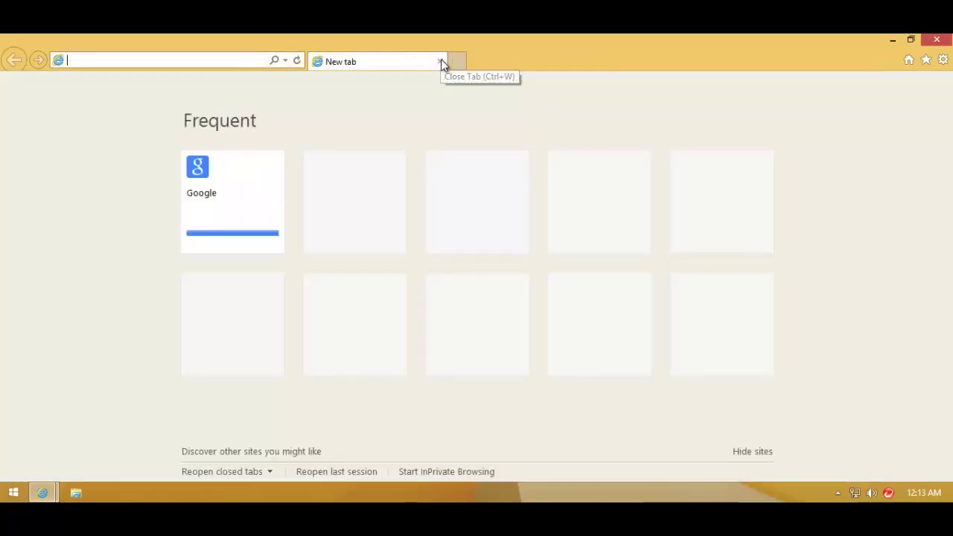
key(alt+Tab)
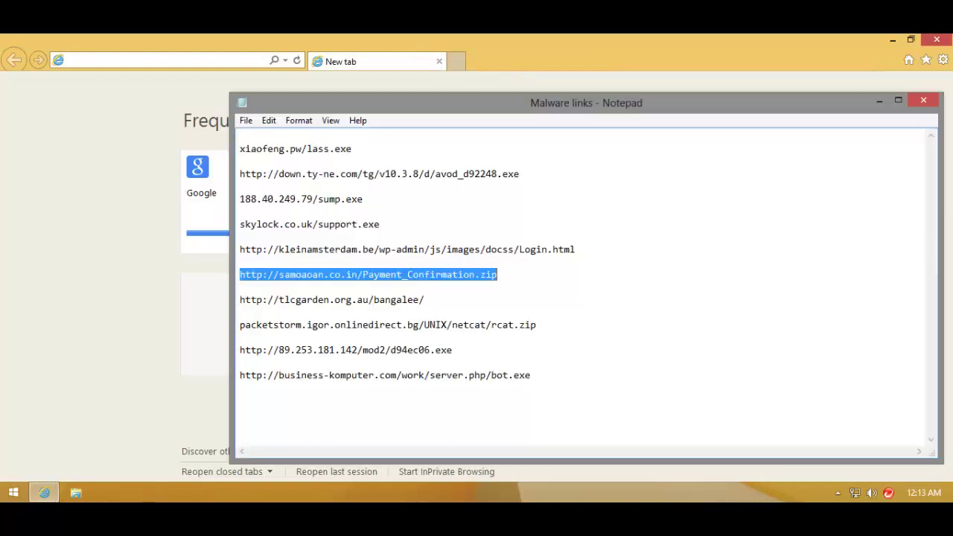
drag(424, 301, 207, 314)
key(ctrl+c)
click(123, 310)
click(177, 59)
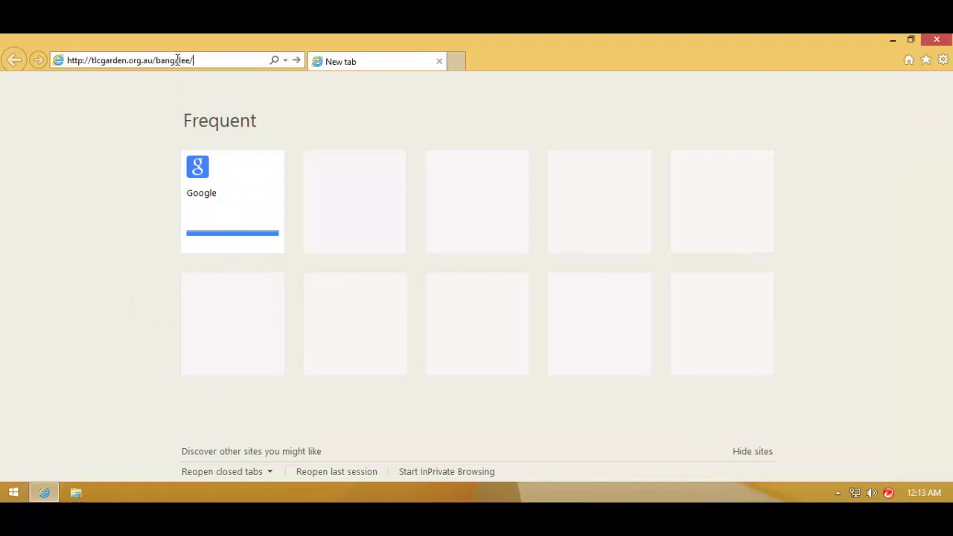
key(ctrl+v)
key(Return)
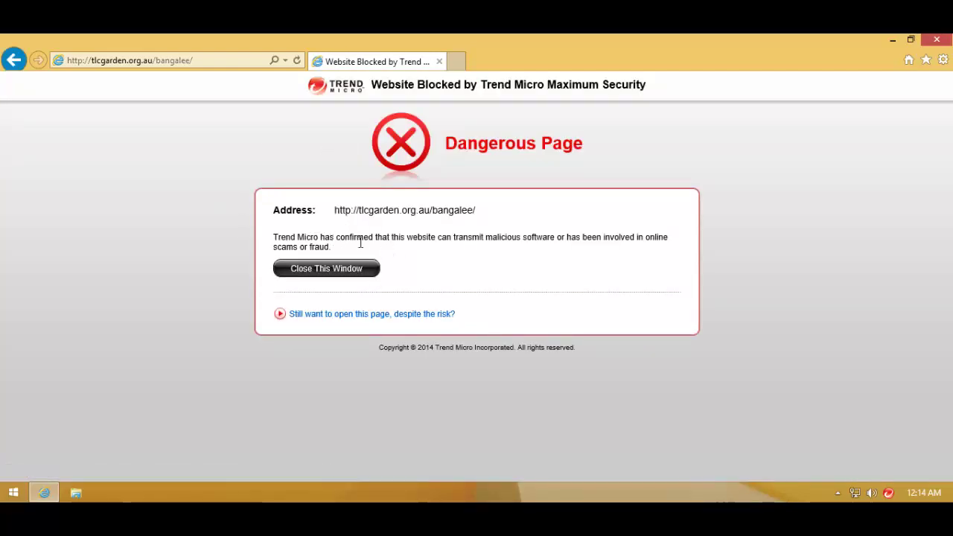
Copy packetstorm.igor.onlinedirect.bg/UNIX/netcat/rcat.zip from the Malware links list and load it in a new browser tab, closing the previous one.
click(462, 60)
click(438, 62)
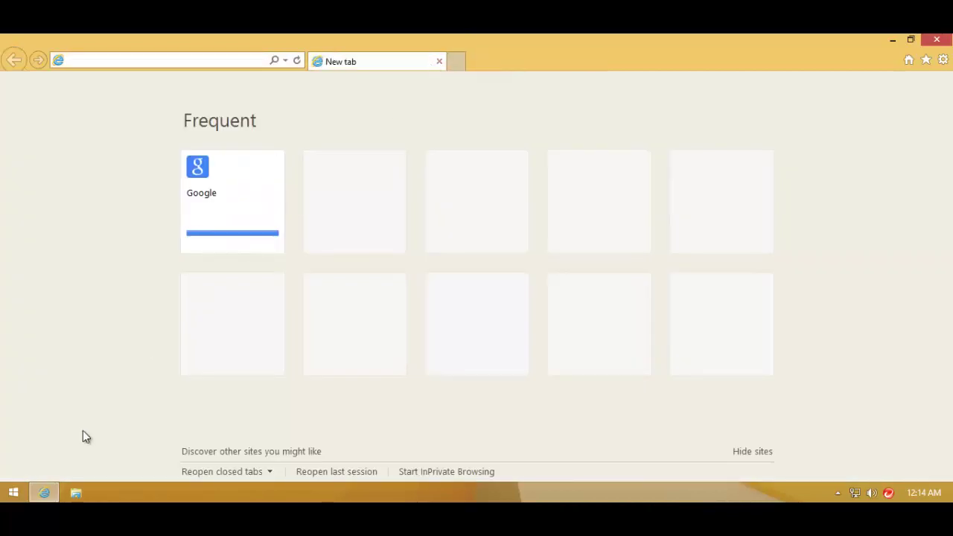
key(alt+Tab)
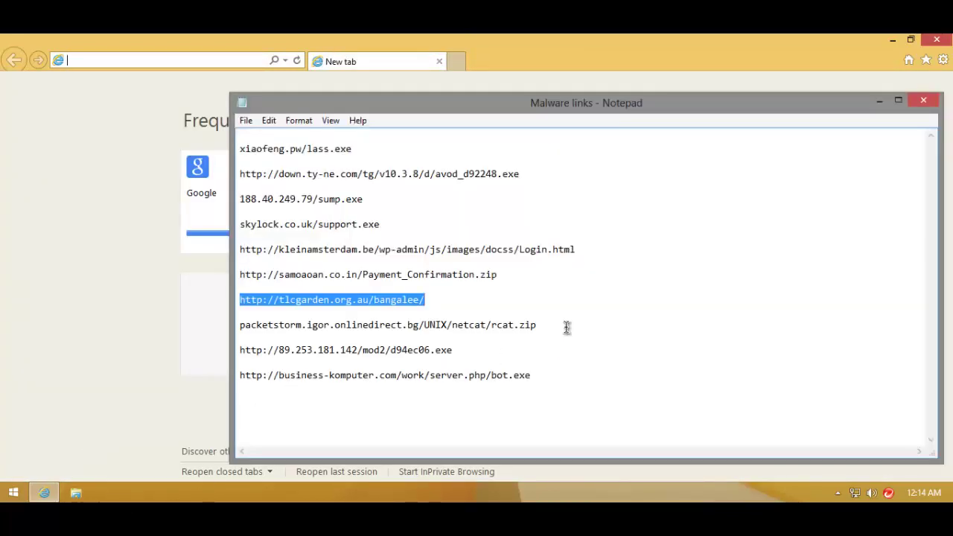
double_click(564, 325)
key(ctrl+c)
key(alt+Tab)
click(134, 61)
key(ctrl+v)
key(Return)
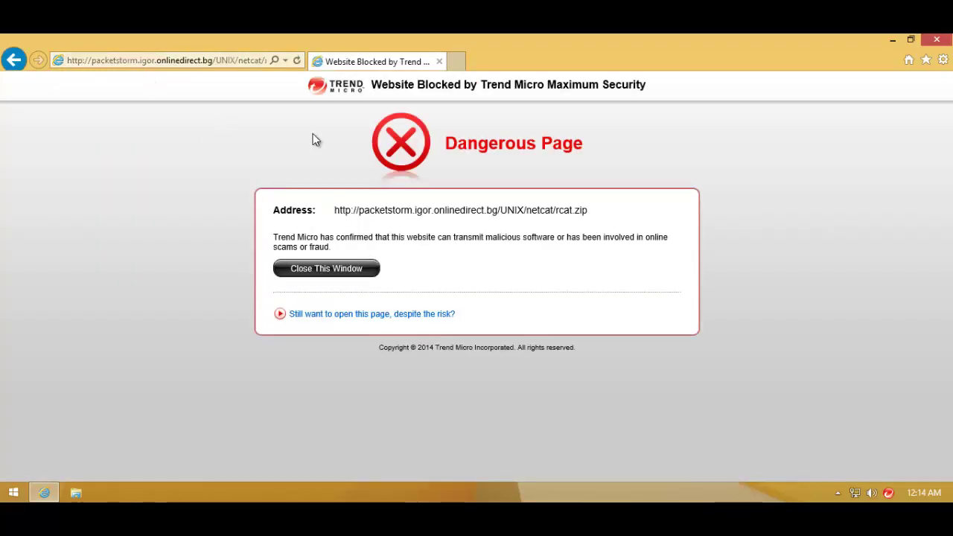
click(456, 62)
click(435, 60)
click(430, 60)
key(alt+Tab)
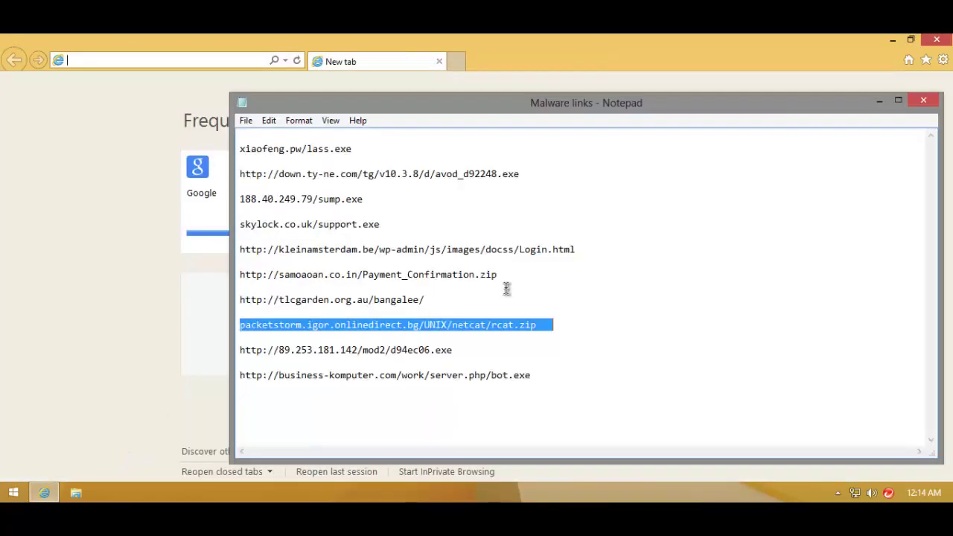
drag(454, 350, 210, 350)
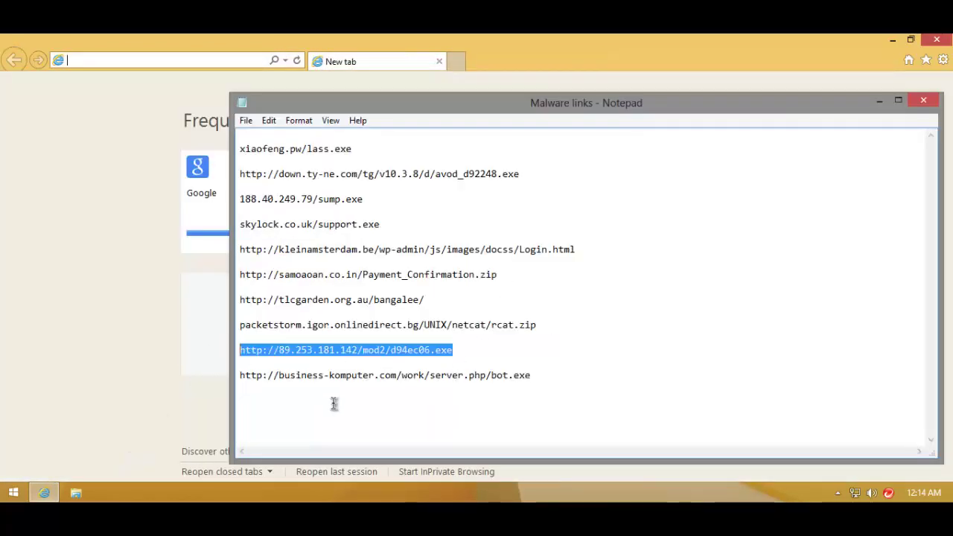
click(117, 298)
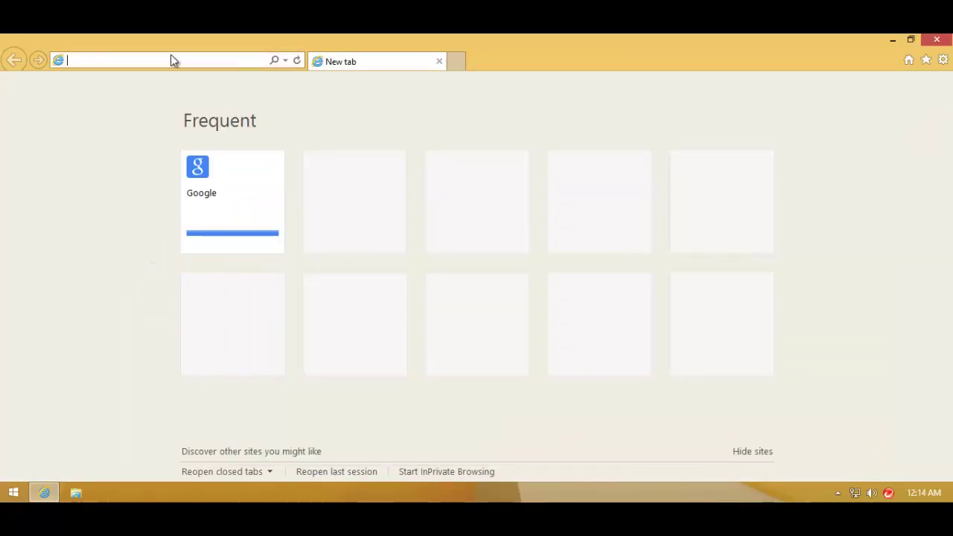
key(ctrl+v)
key(Return)
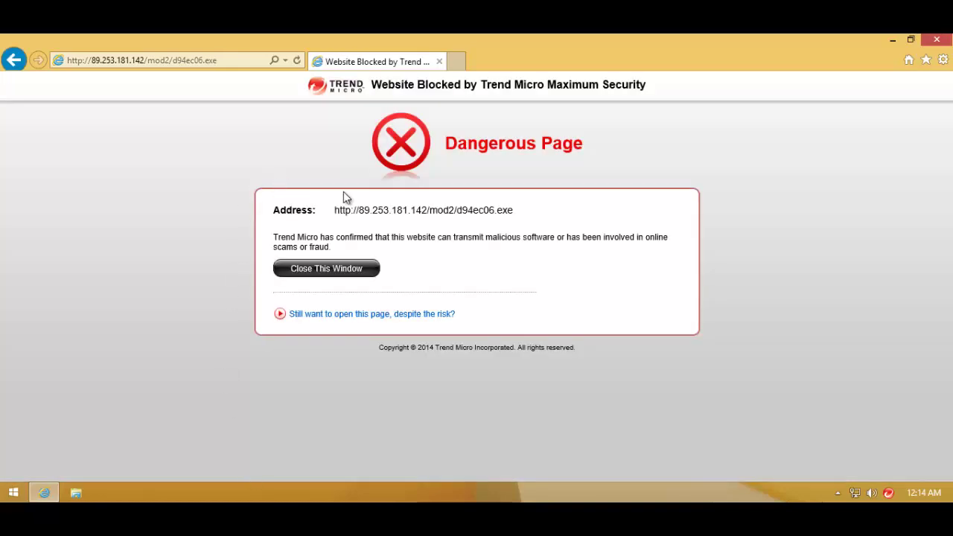
click(456, 62)
click(428, 62)
click(439, 61)
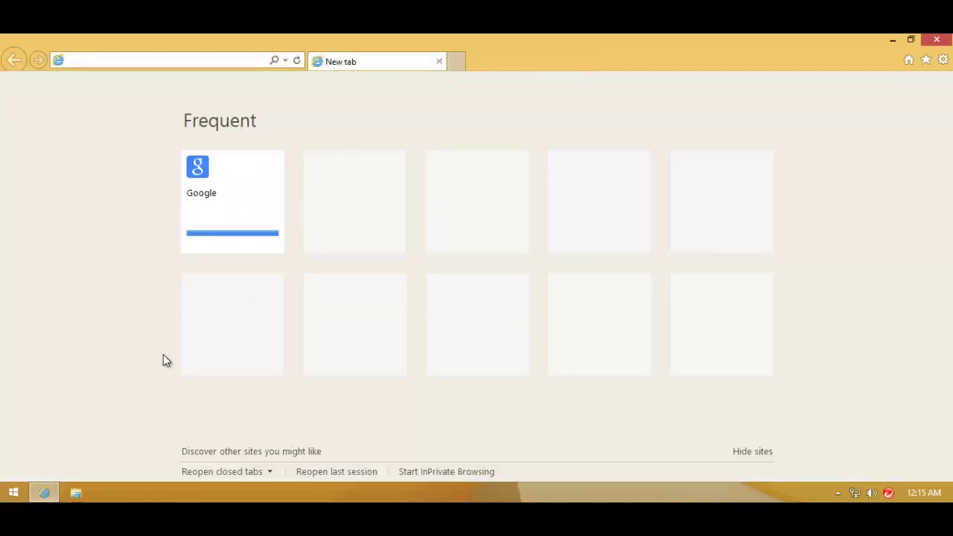
key(alt+Tab)
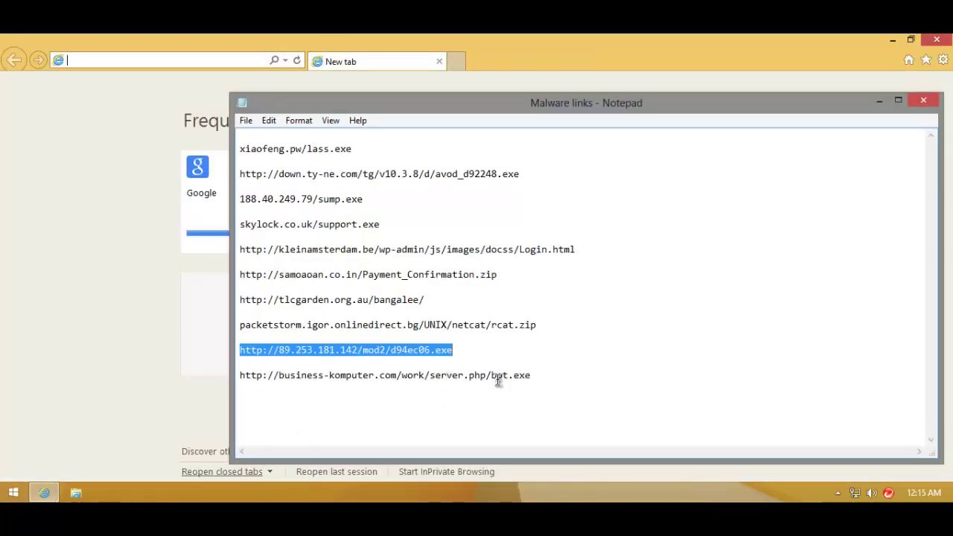
drag(533, 376, 172, 393)
click(114, 322)
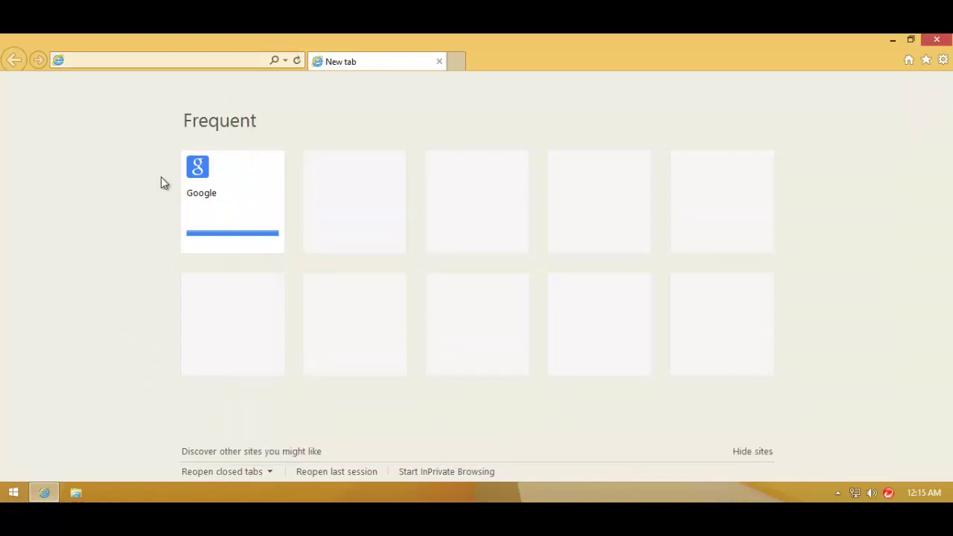
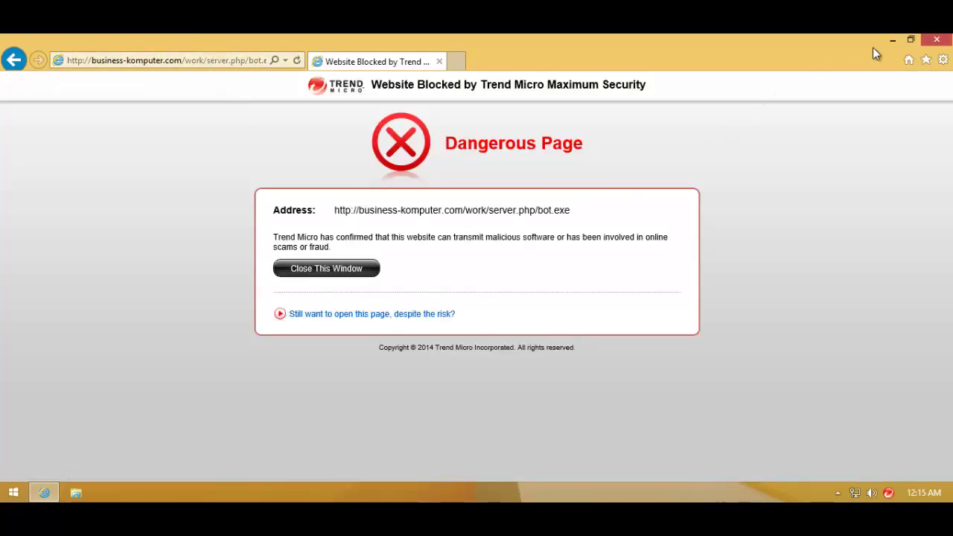
click(937, 38)
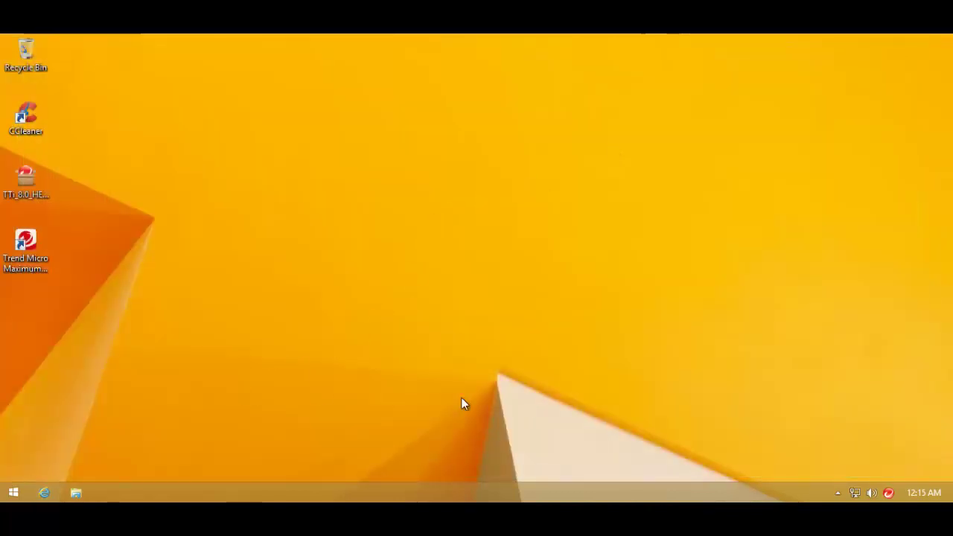
View and close the Maximum Security main console, and temporarily disable Protection Against Viruses & Spyware.
click(888, 493)
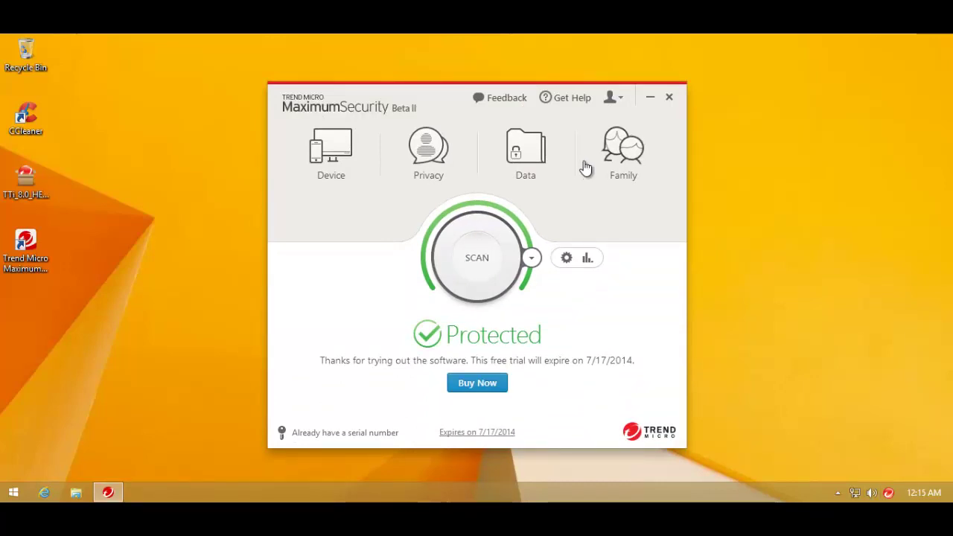
click(670, 98)
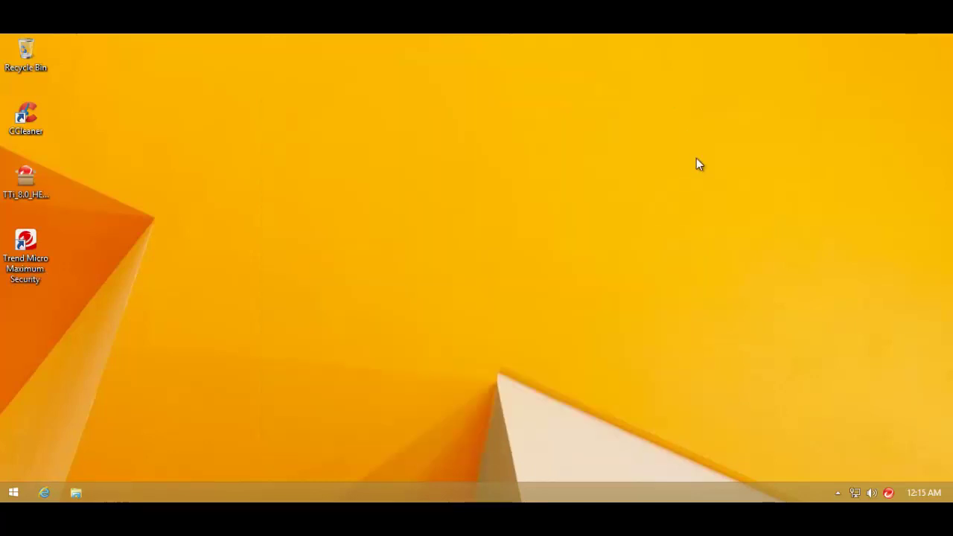
right_click(889, 495)
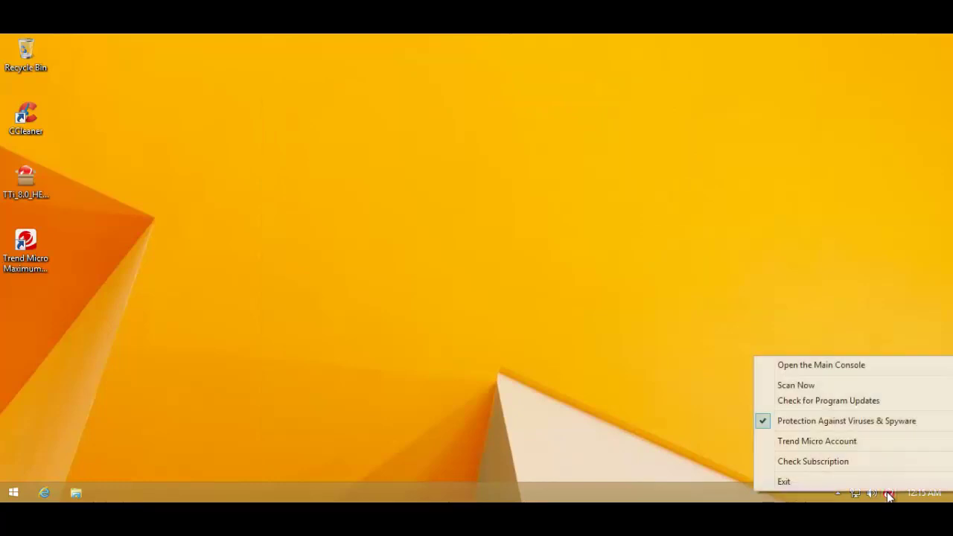
click(849, 419)
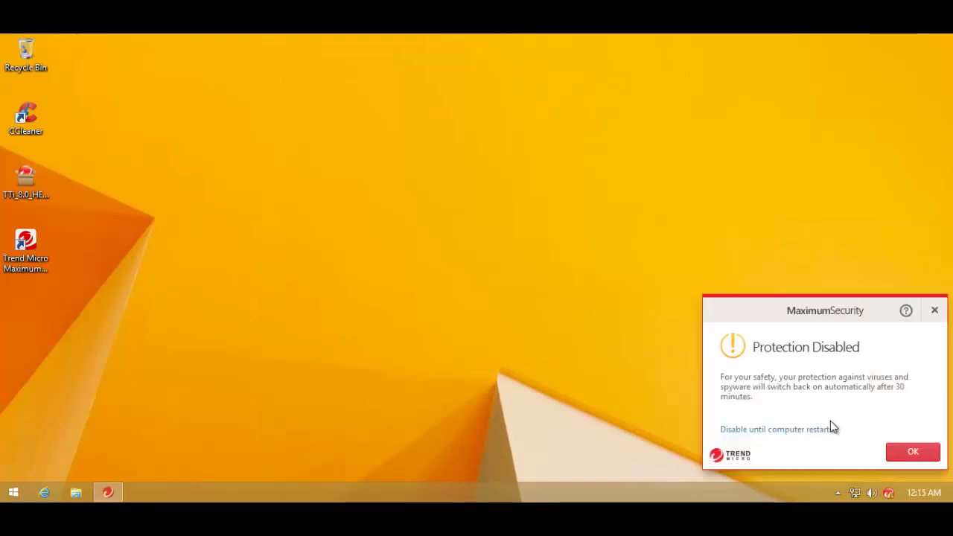
click(888, 453)
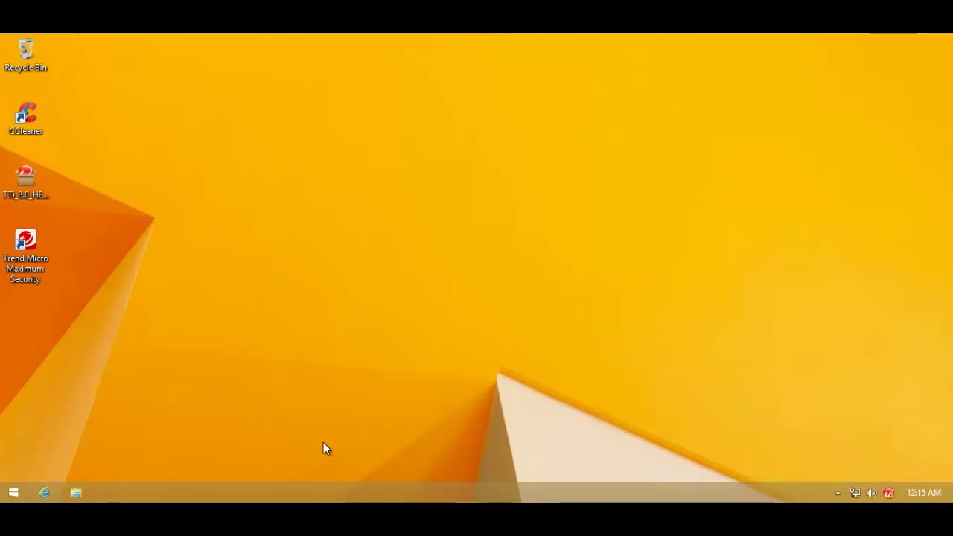
Copy the Malware folder from the Tools (E:) network drive to the desktop and close the file window.
click(75, 493)
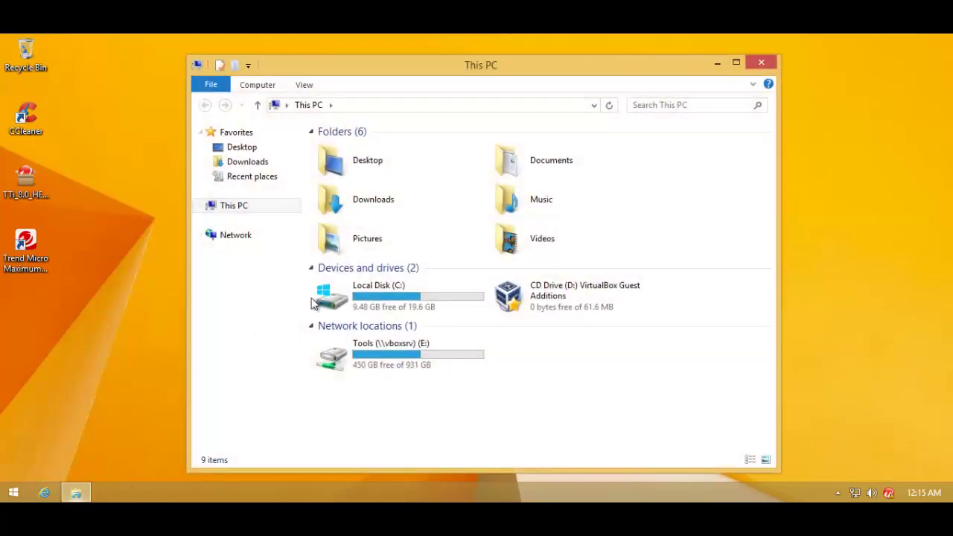
double_click(376, 352)
drag(340, 164, 45, 357)
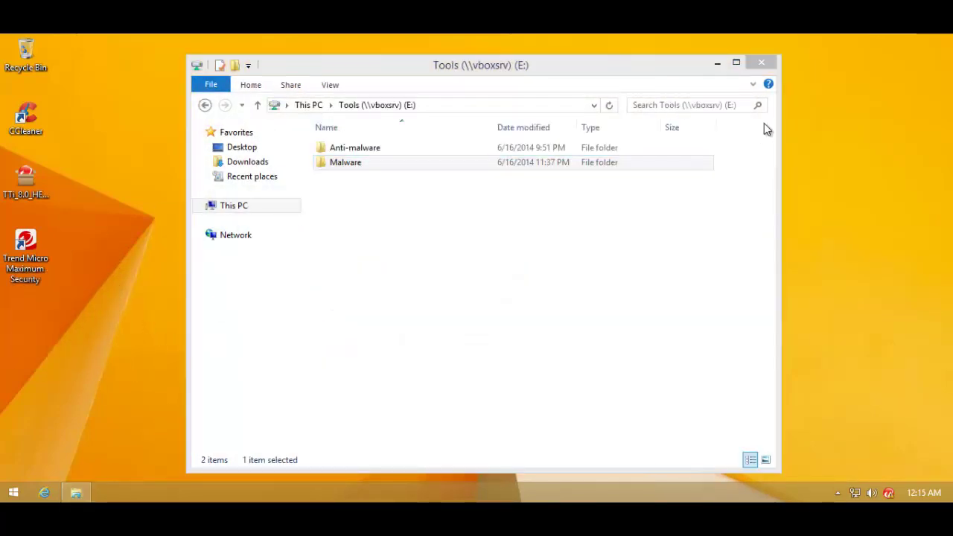
click(763, 63)
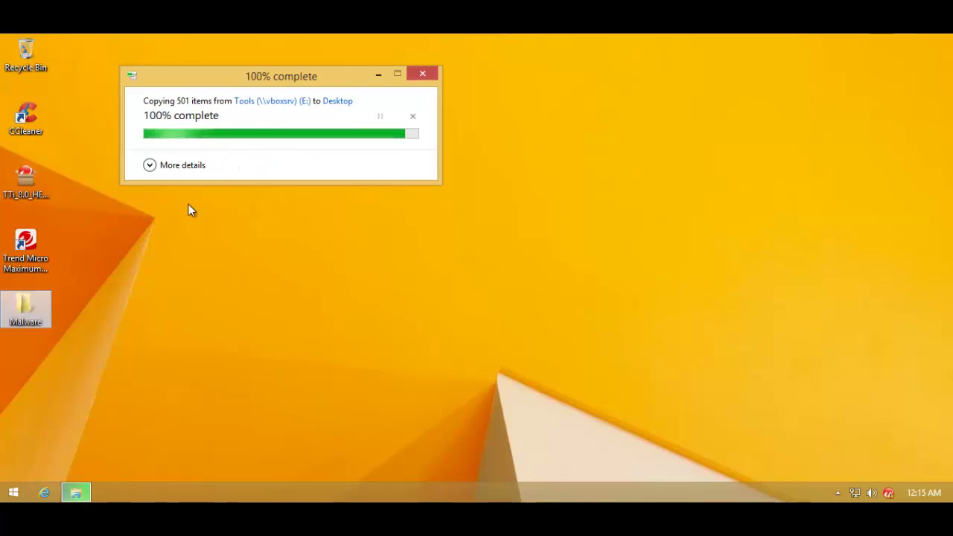
Look through the contents of the Malware folder on the desktop and close its window.
double_click(43, 313)
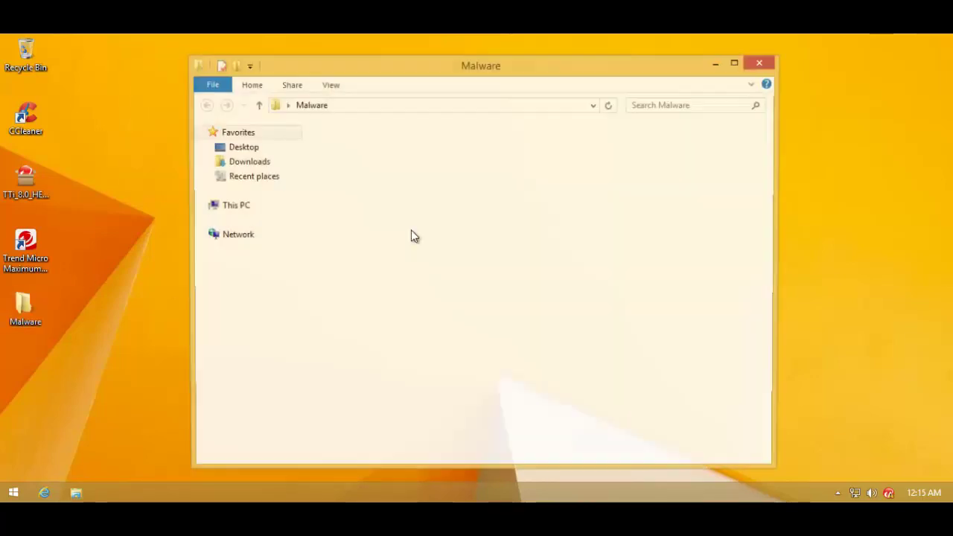
drag(770, 136, 812, 104)
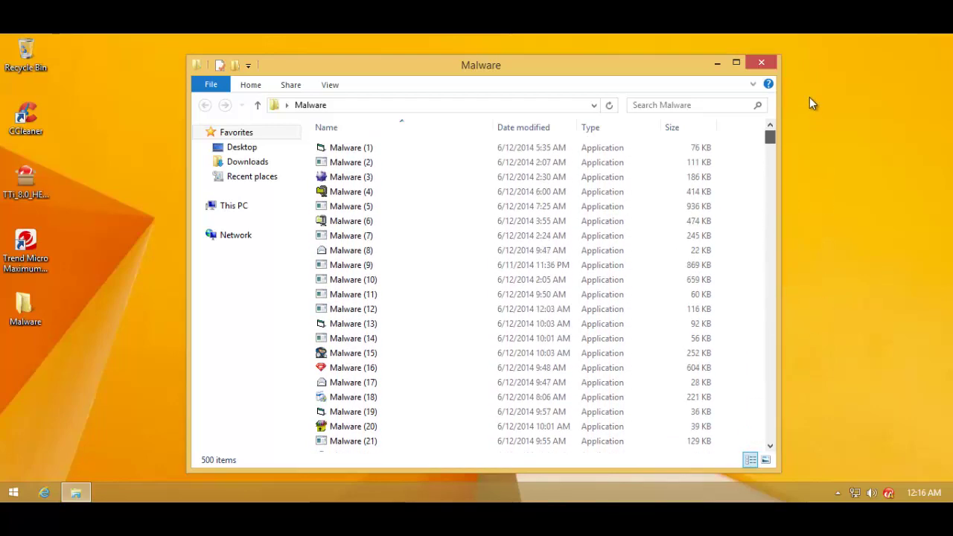
click(775, 65)
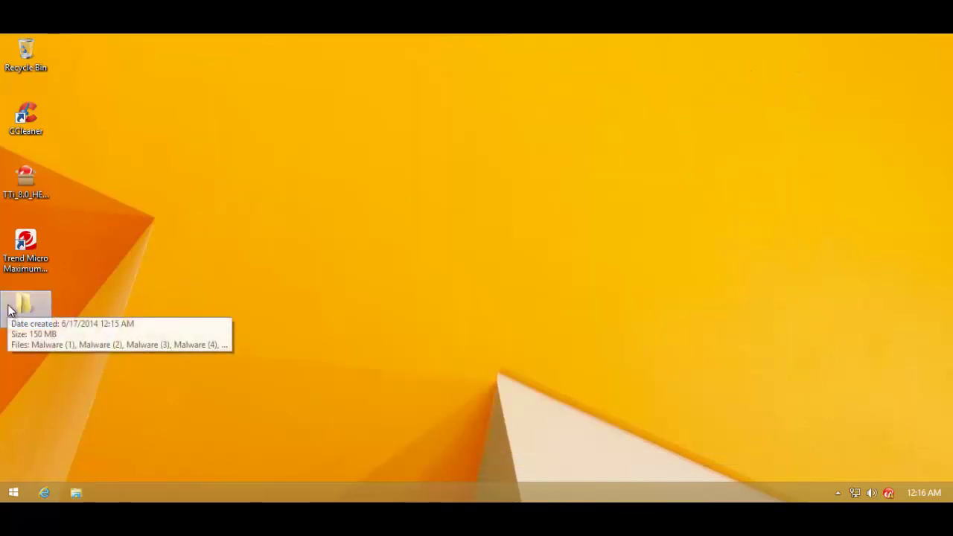
Scan the desktop Malware folder for security threats, and close the scan results and the Maximum Security console.
right_click(35, 313)
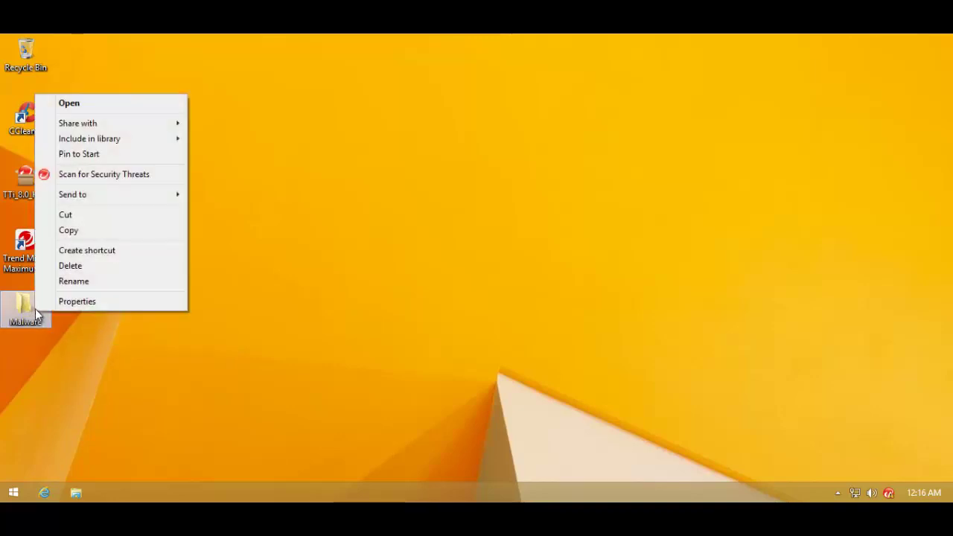
click(69, 174)
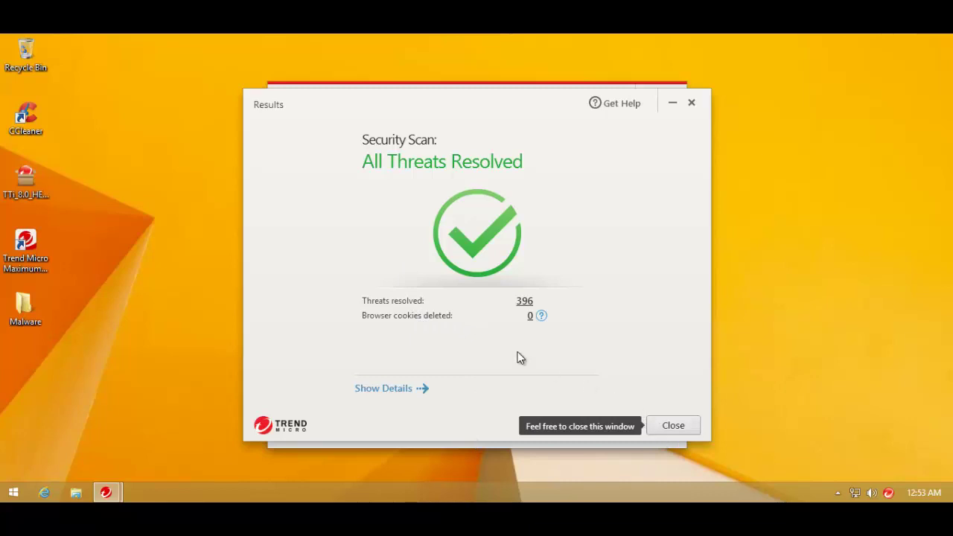
click(677, 431)
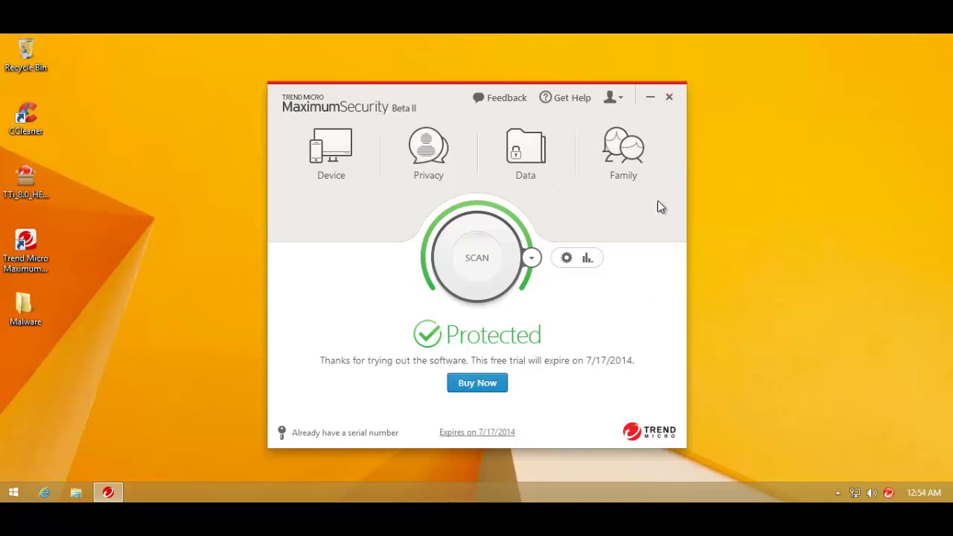
click(669, 99)
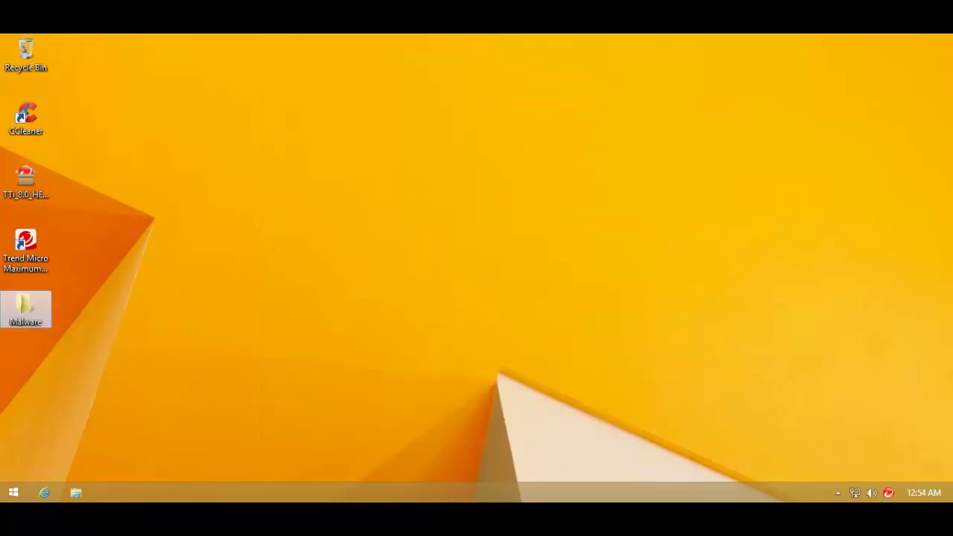
Examine the files left in the desktop Malware folder after the scan and close its window.
click(29, 320)
double_click(27, 319)
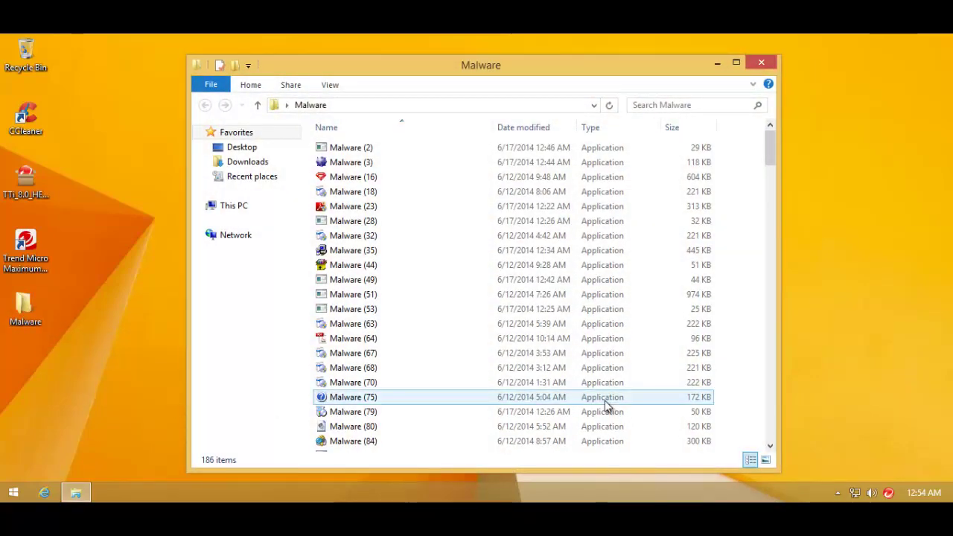
click(612, 368)
drag(772, 149, 770, 407)
scroll(773, 406, down, 5)
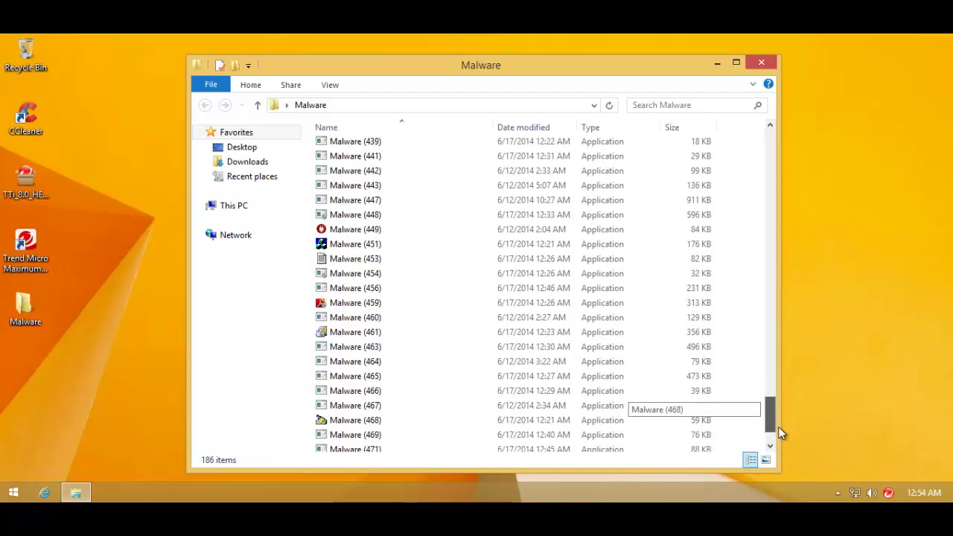
drag(770, 414, 760, 71)
click(760, 63)
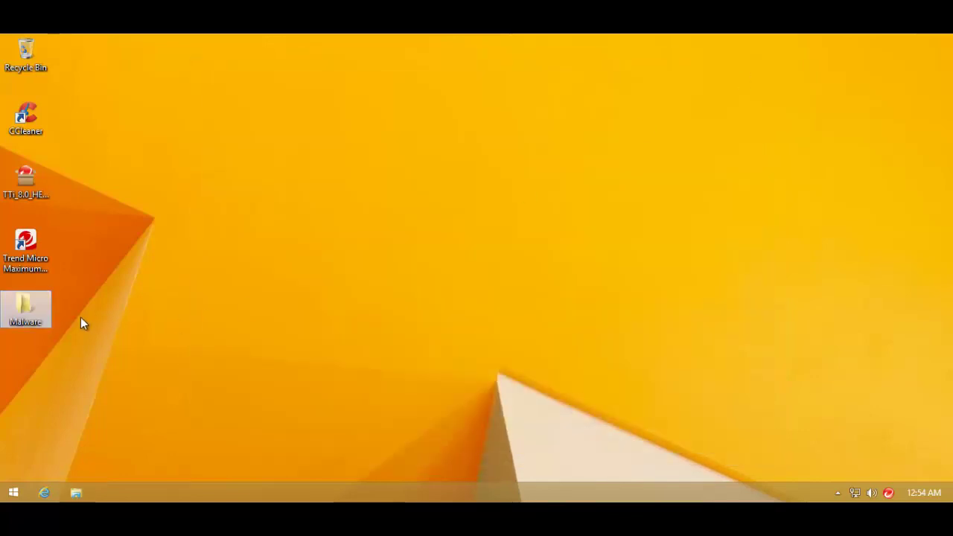
Start another security threat scan on the desktop Malware folder.
double_click(45, 309)
right_click(43, 308)
click(98, 173)
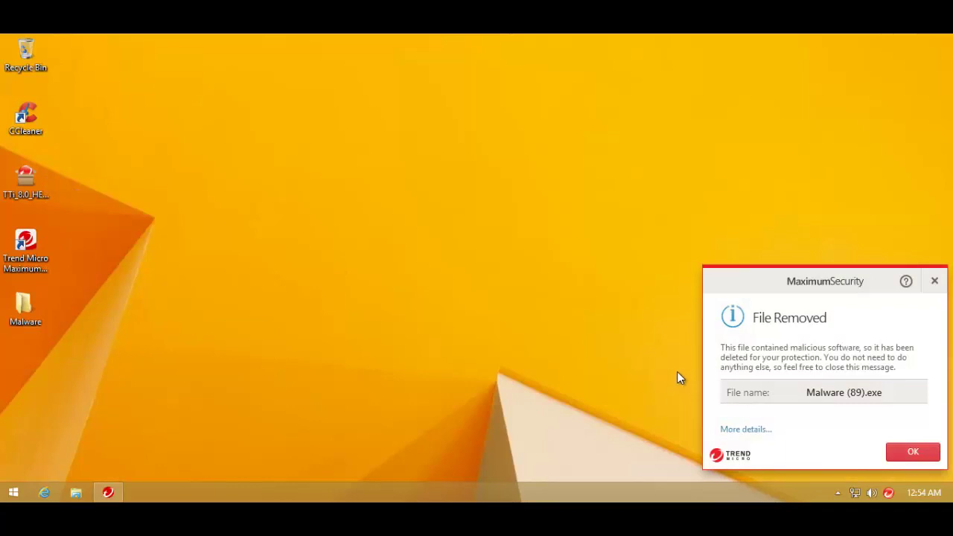
Reopen the Malware folder to check its remaining files, and dismiss the File Removed and All Threats Resolved notifications.
double_click(25, 307)
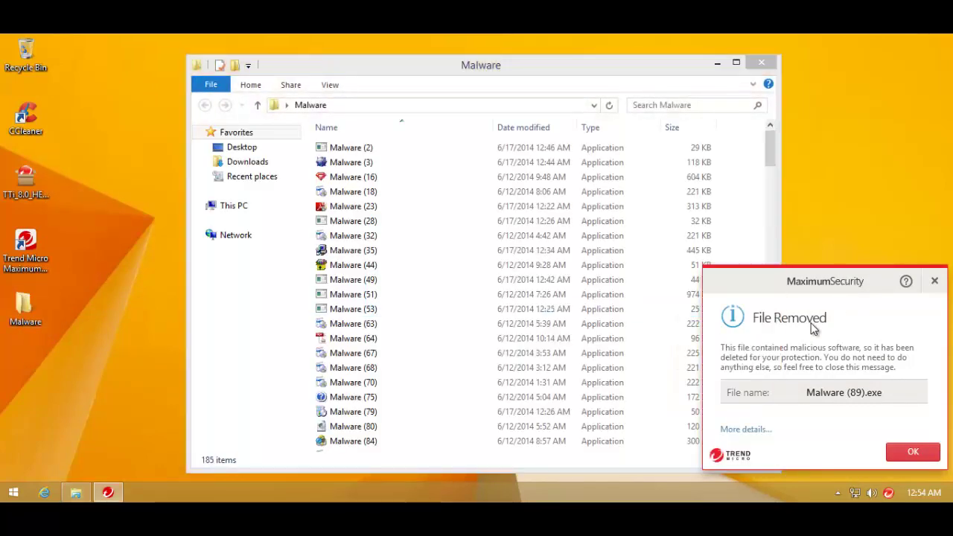
click(910, 452)
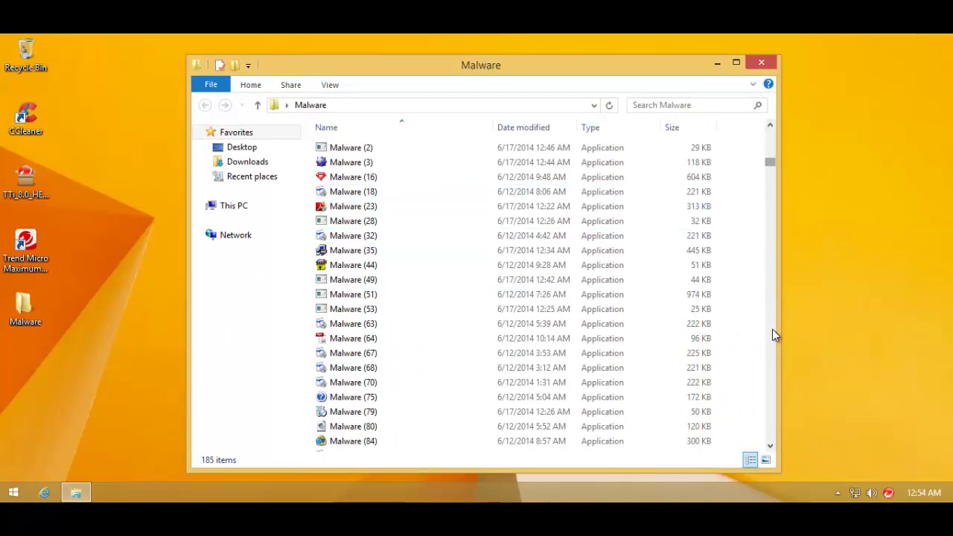
click(775, 388)
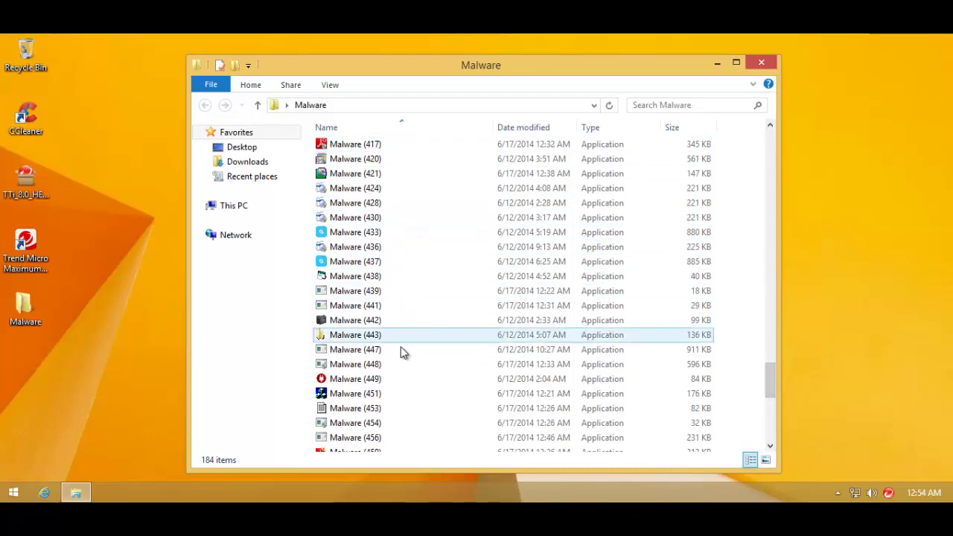
click(771, 65)
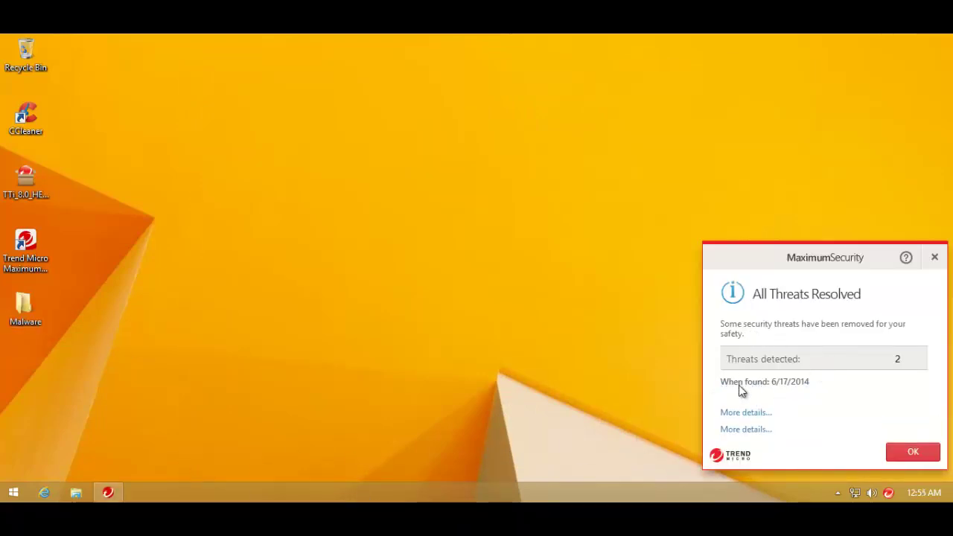
click(914, 454)
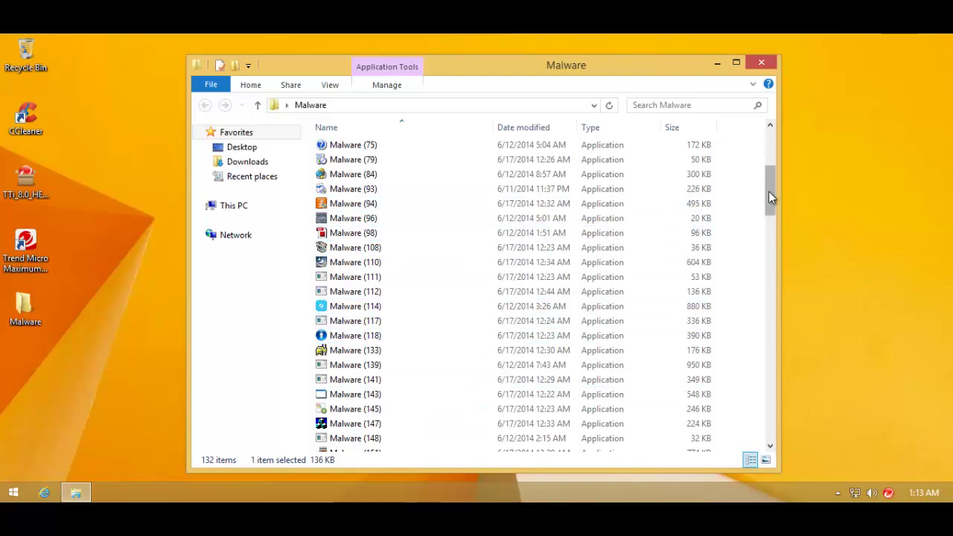
Calculate the detection rate in Calculator from 500 original samples and 132 remaining files, and close Calculator.
drag(771, 196, 779, 141)
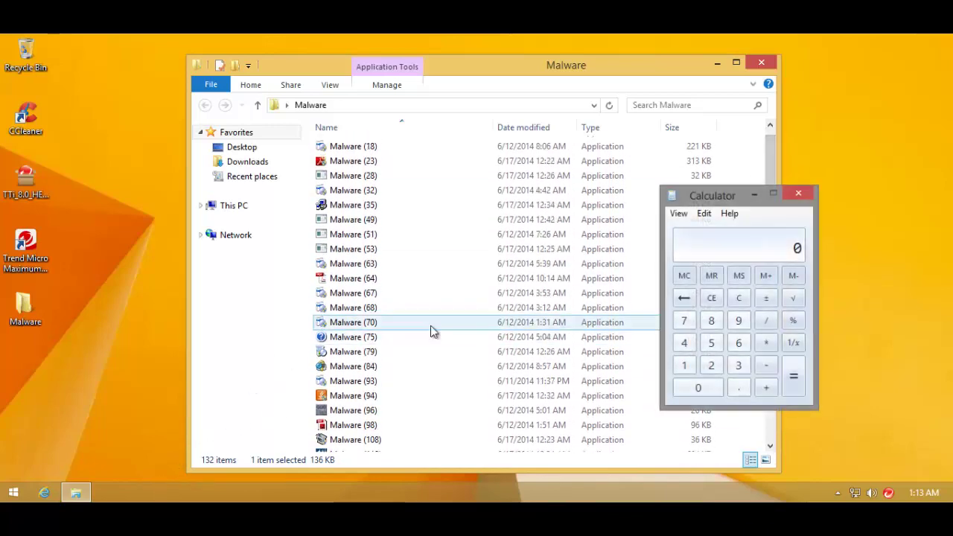
text(500)
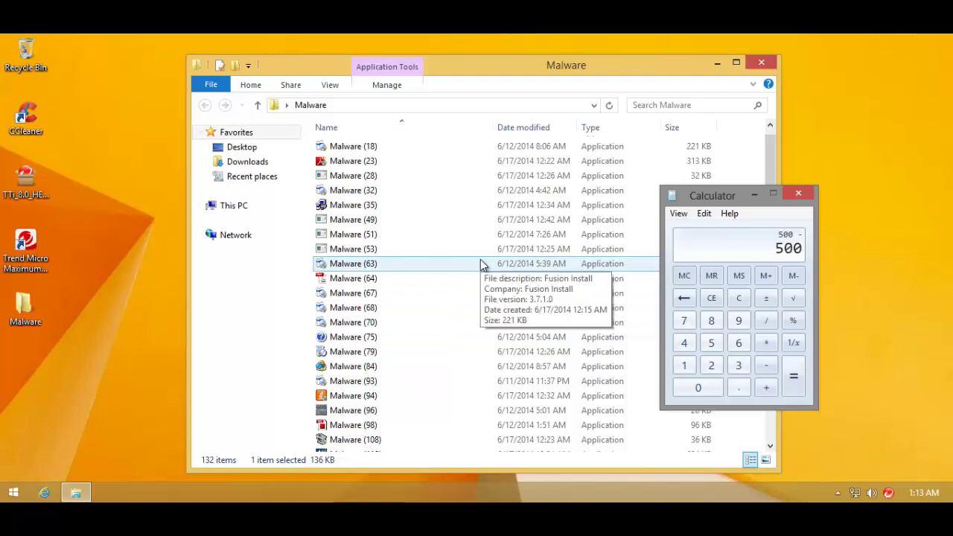
text(32)
key(Return)
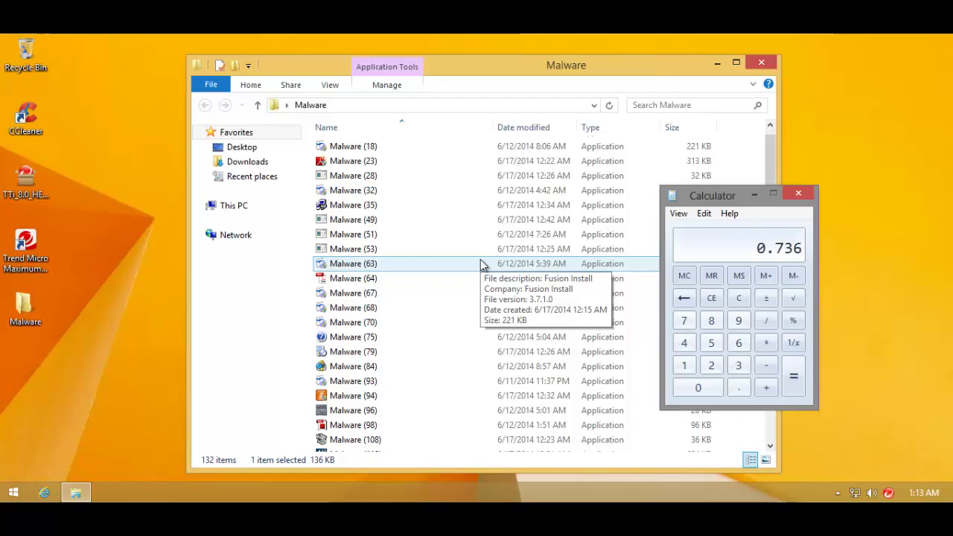
click(798, 195)
Run the Malware (2) sample from the top of the file list and dismiss the block alert and access error.
mouse_move(771, 186)
mouse_down()
mouse_move(755, 281)
mouse_move(784, 445)
mouse_move(787, 178)
mouse_up()
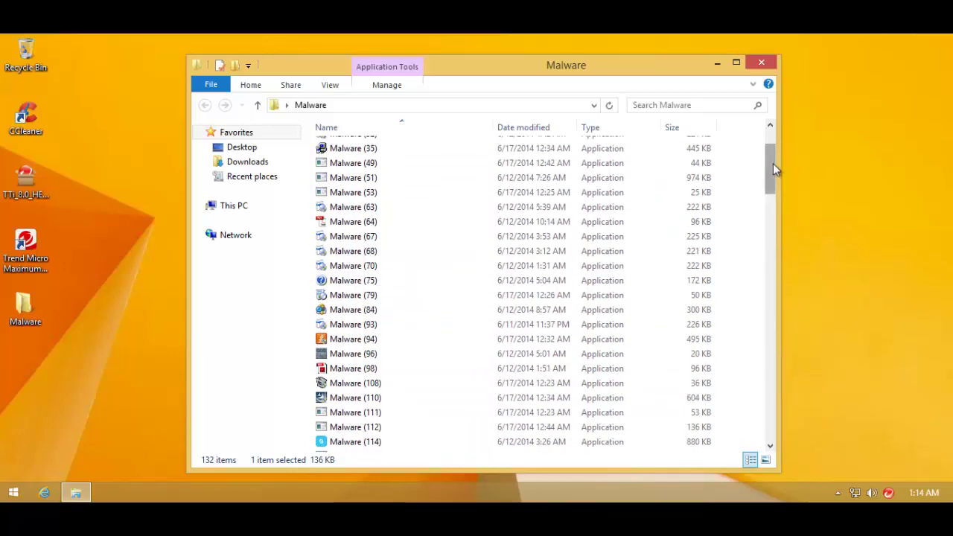
mouse_move(773, 169)
mouse_down()
mouse_move(777, 443)
mouse_move(782, 156)
mouse_up()
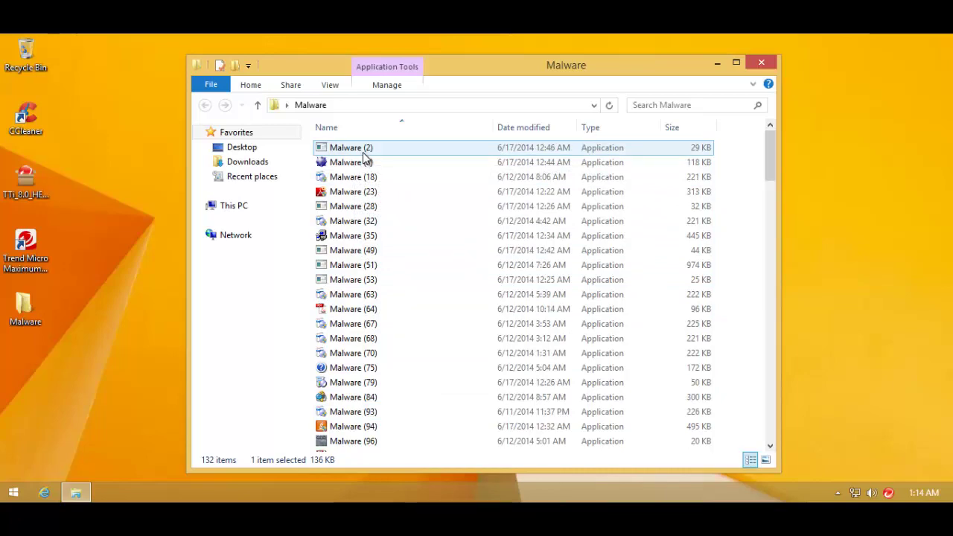
mouse_move(770, 141)
mouse_down()
mouse_move(772, 176)
mouse_move(763, 149)
mouse_up()
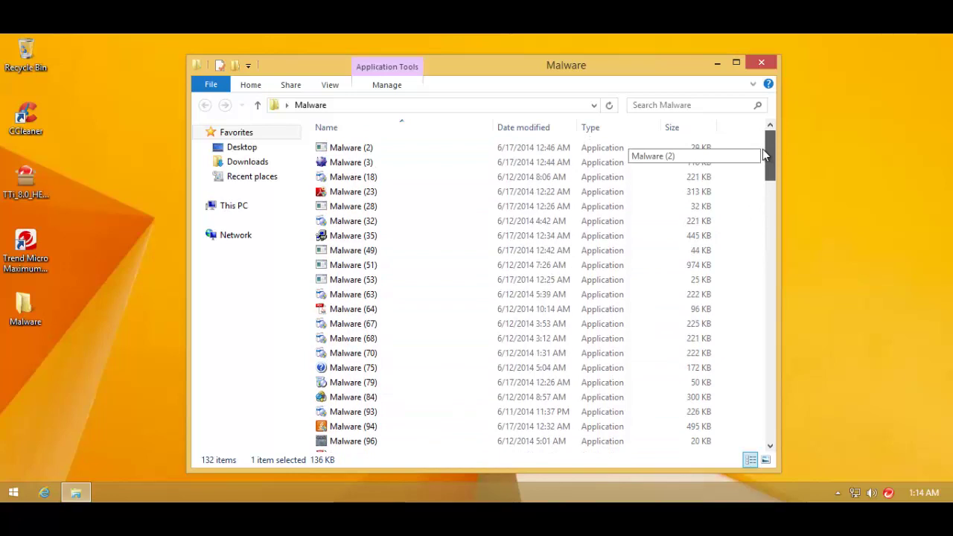
click(346, 151)
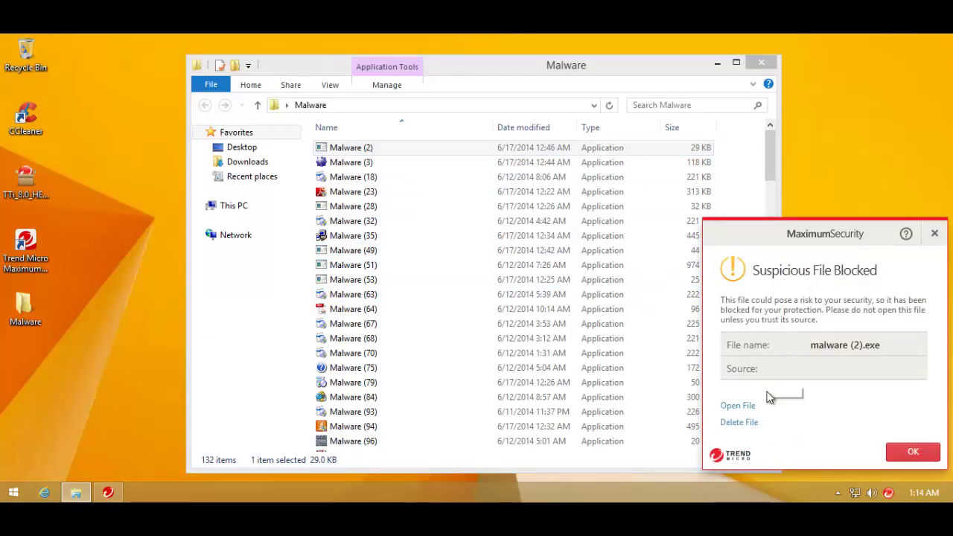
click(915, 453)
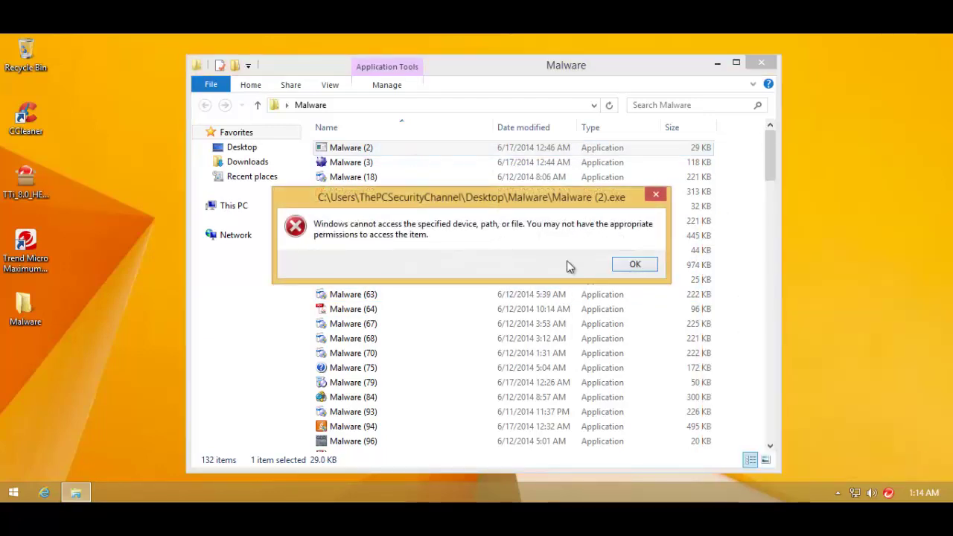
click(636, 266)
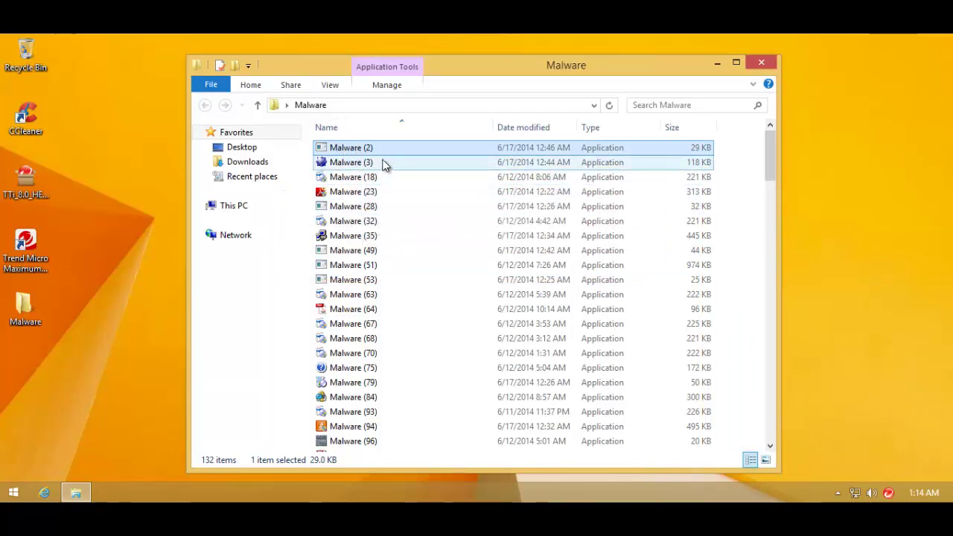
Run the Malware (3) sample, delete the file through its block alert, and dismiss the access error.
mouse_move(385, 168)
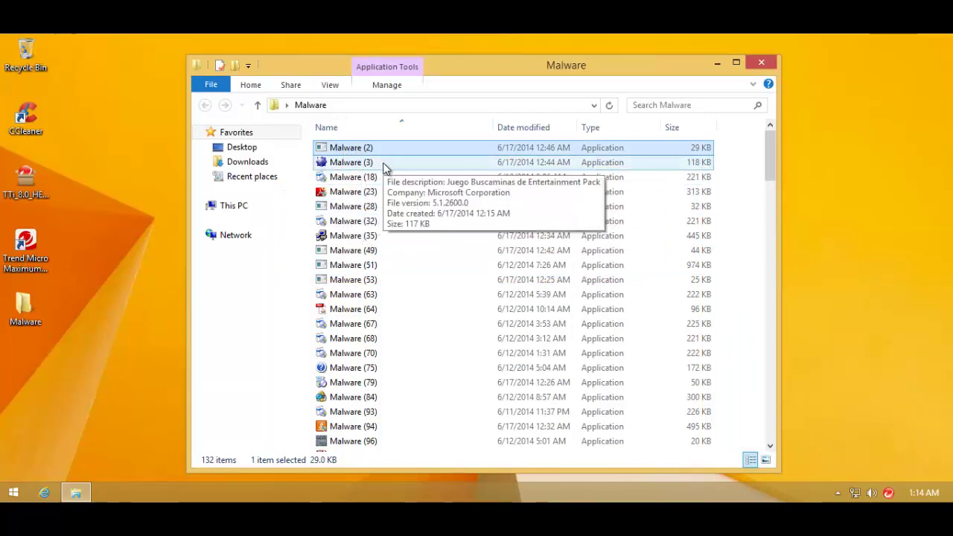
double_click(385, 163)
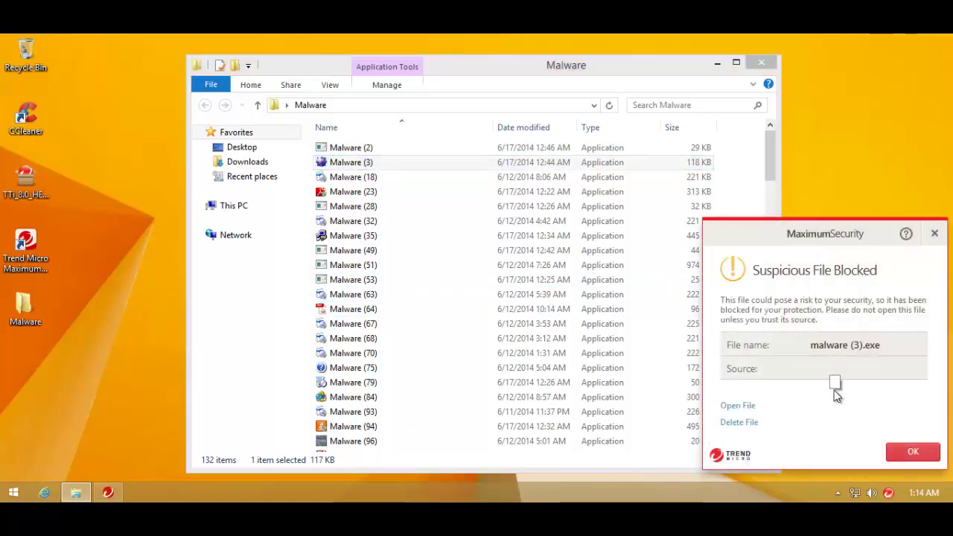
click(748, 422)
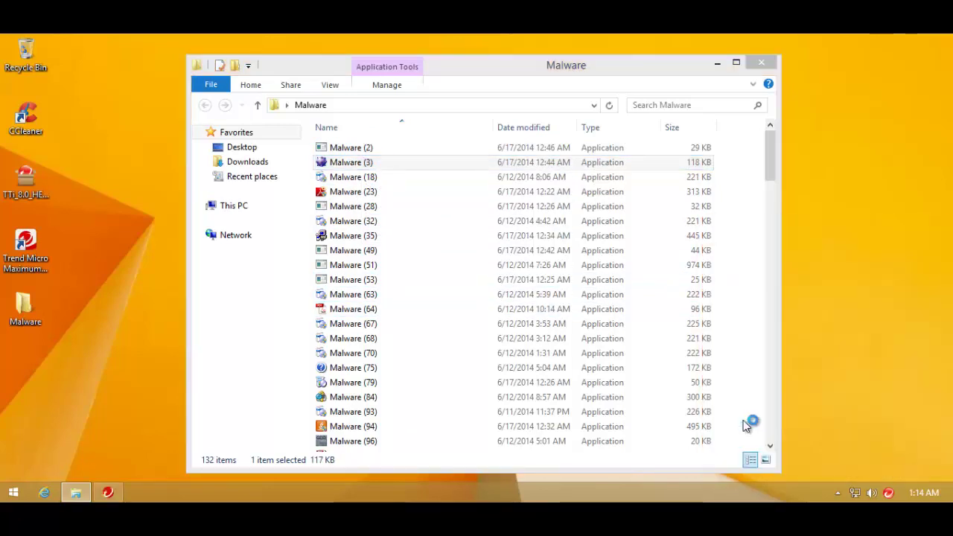
click(632, 266)
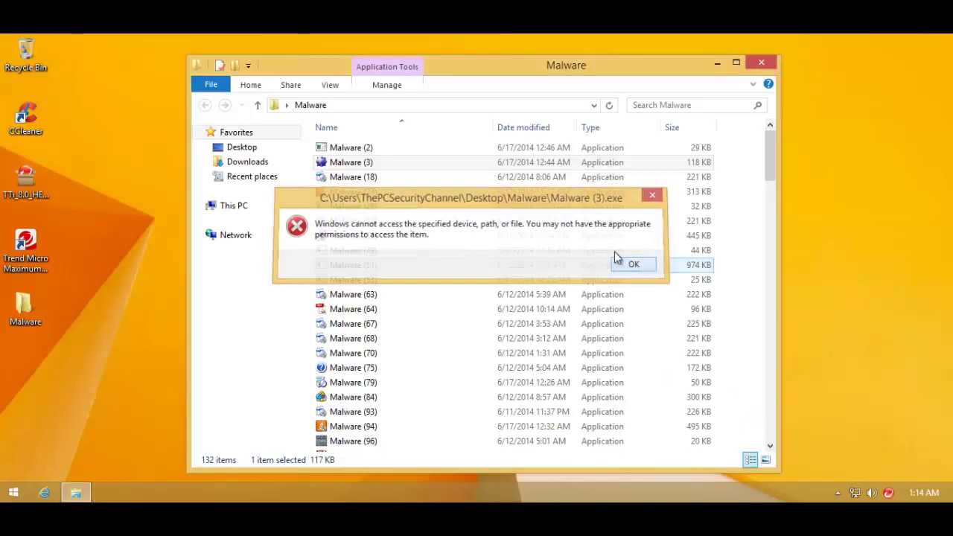
Run Malware (2) again, choose to delete it in the block alert, and dismiss the access error.
click(375, 149)
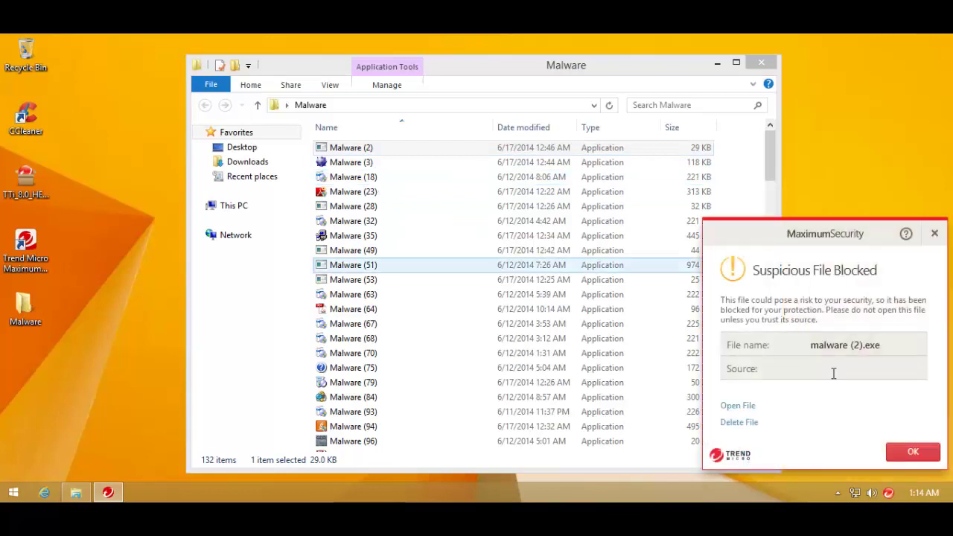
click(748, 423)
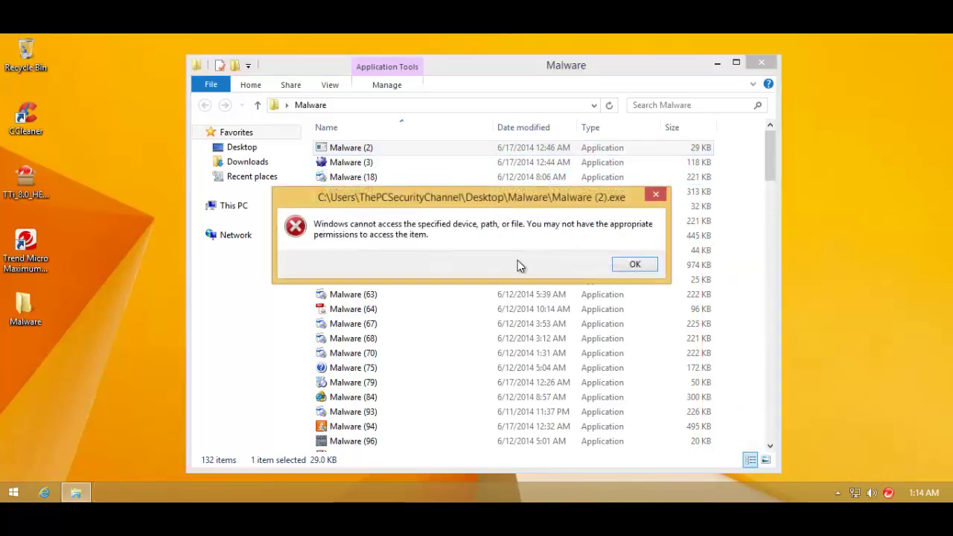
click(634, 265)
Run the Malware (23) sample and dismiss its block alert, the access error and the File Removed notification.
click(335, 181)
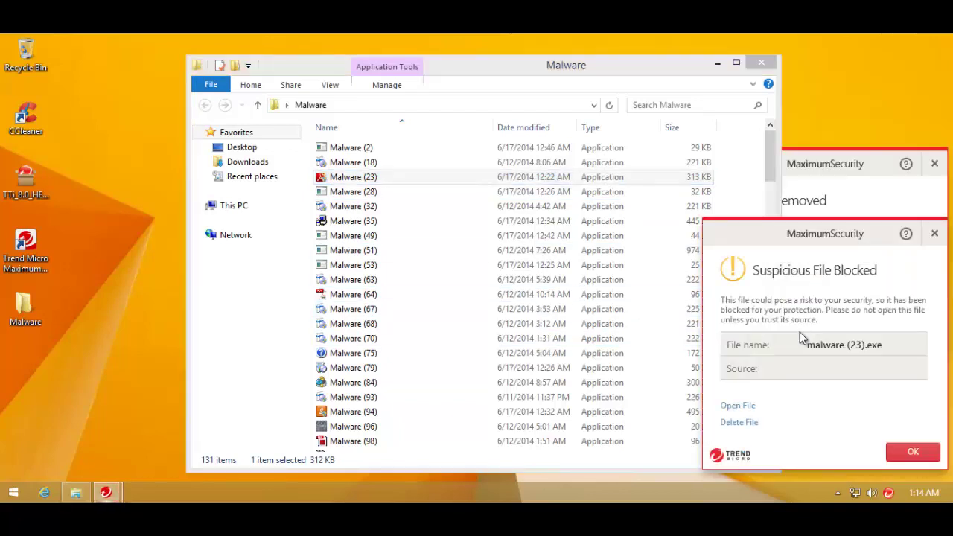
click(901, 452)
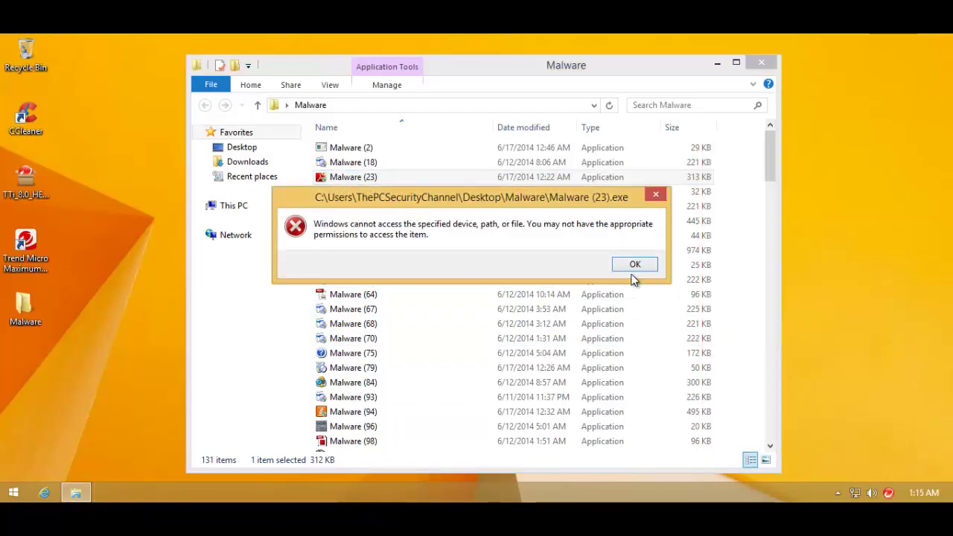
click(634, 266)
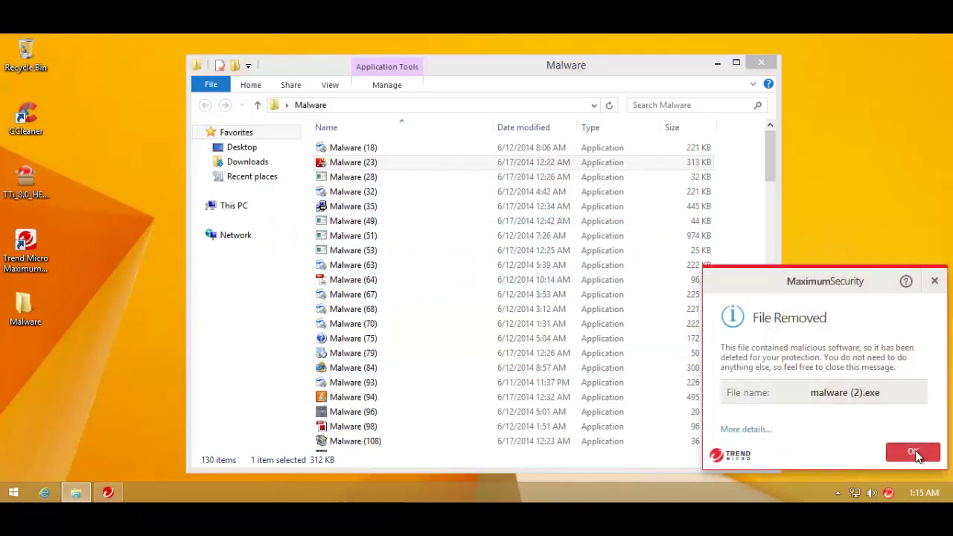
click(913, 453)
Run the Malware (49) sample and dismiss its block alert and access error.
click(353, 223)
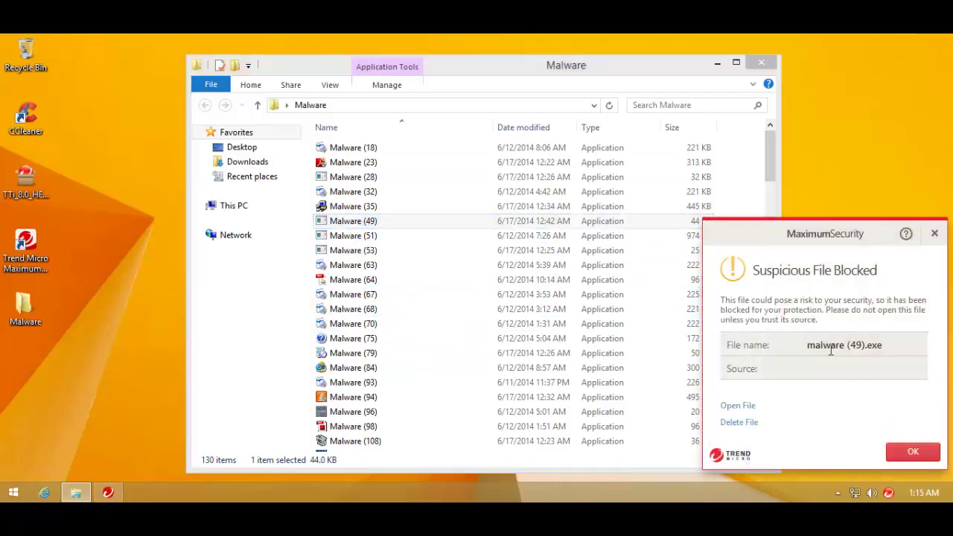
click(913, 451)
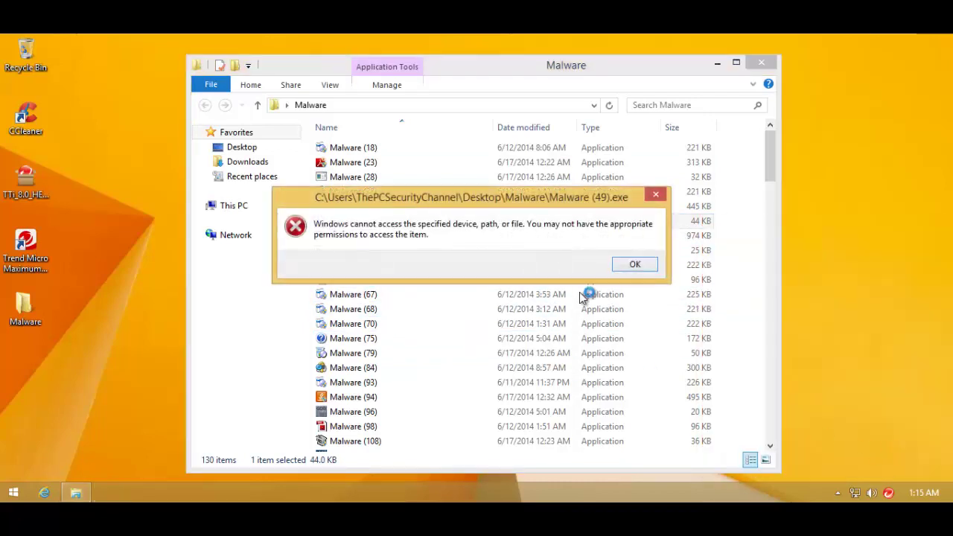
click(633, 265)
Run the Malware (117) sample further down the folder and dismiss its block alert and access error.
drag(768, 149, 772, 201)
double_click(388, 228)
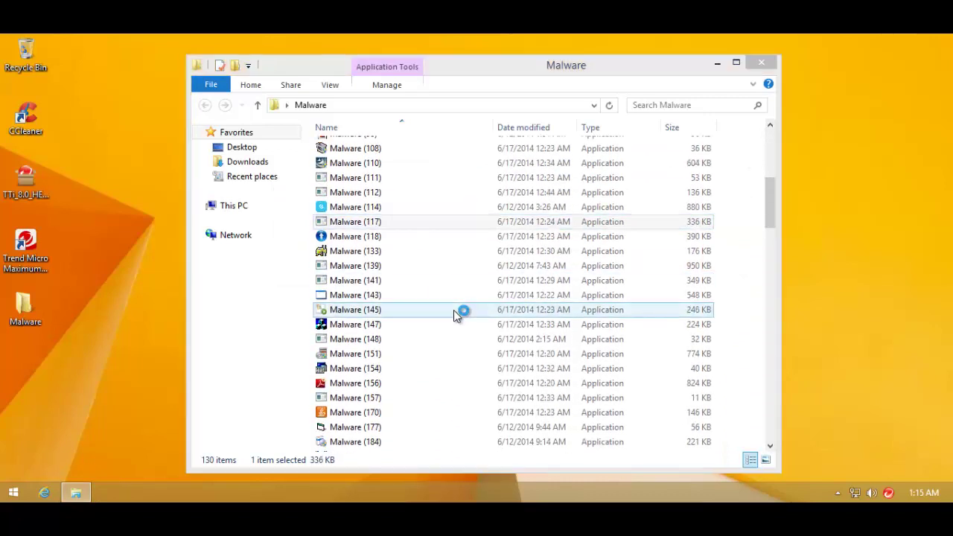
click(926, 451)
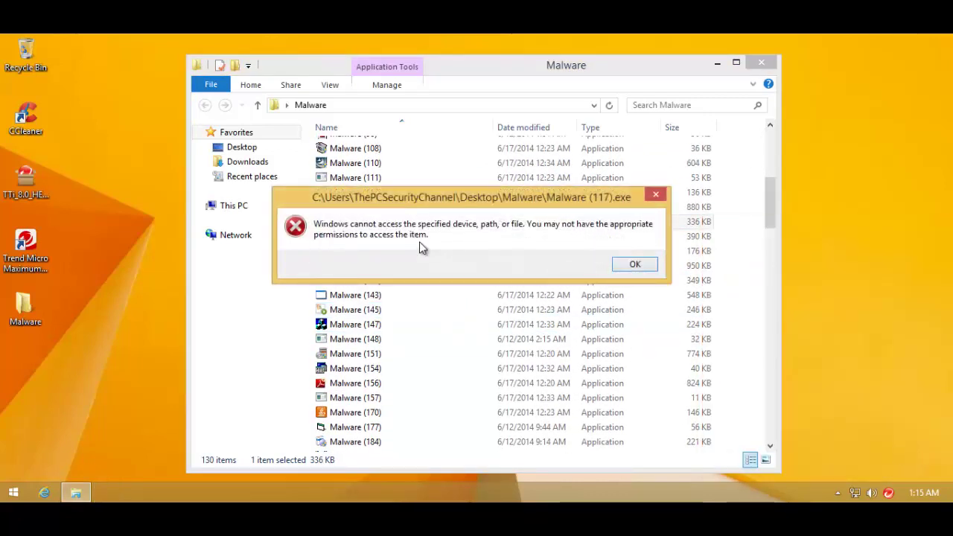
click(633, 265)
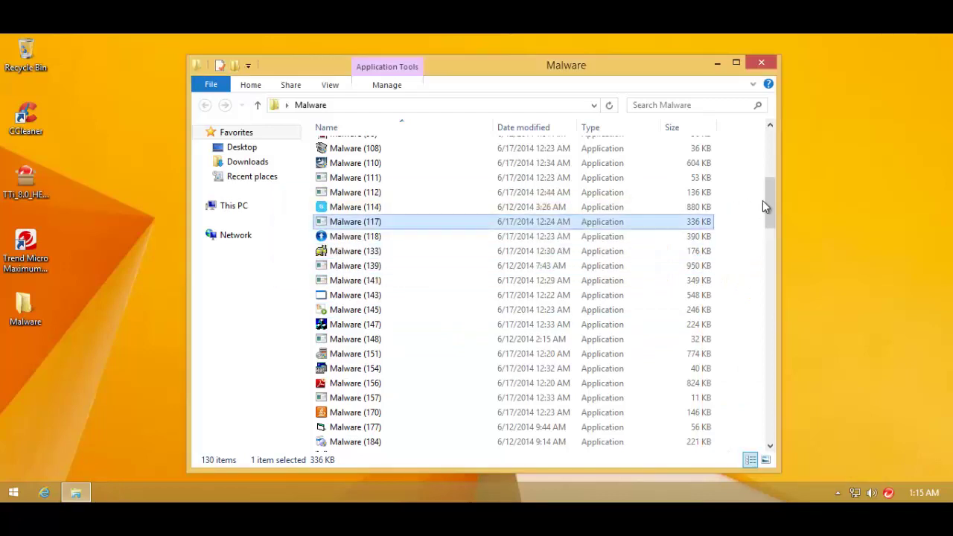
Try running Malware (111), and run Malware (108), dismissing its block alert and access error.
double_click(487, 179)
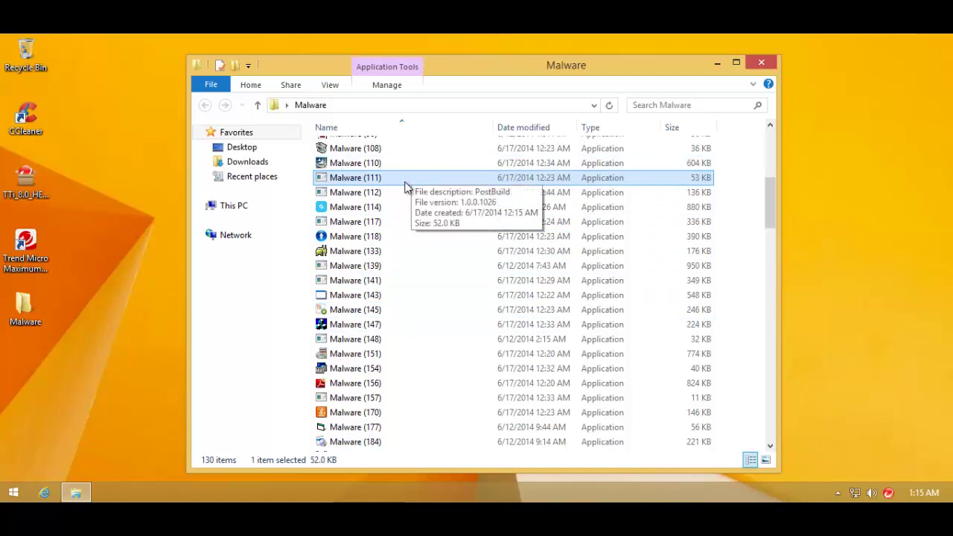
drag(768, 198, 766, 187)
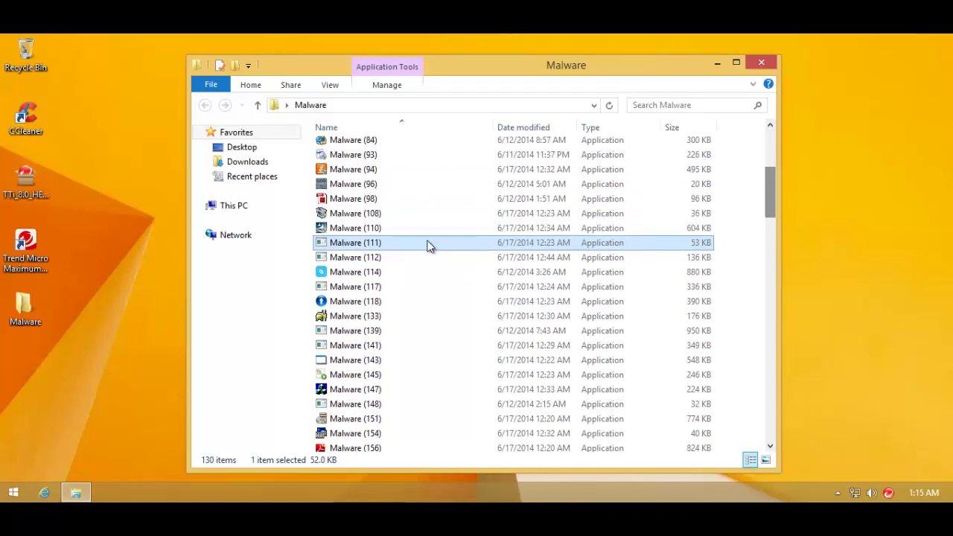
double_click(384, 215)
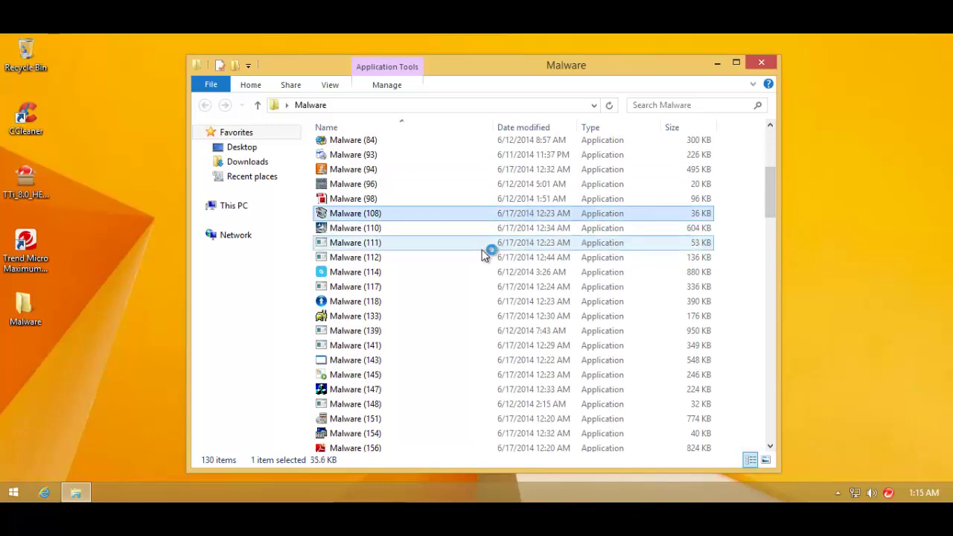
click(913, 451)
click(634, 265)
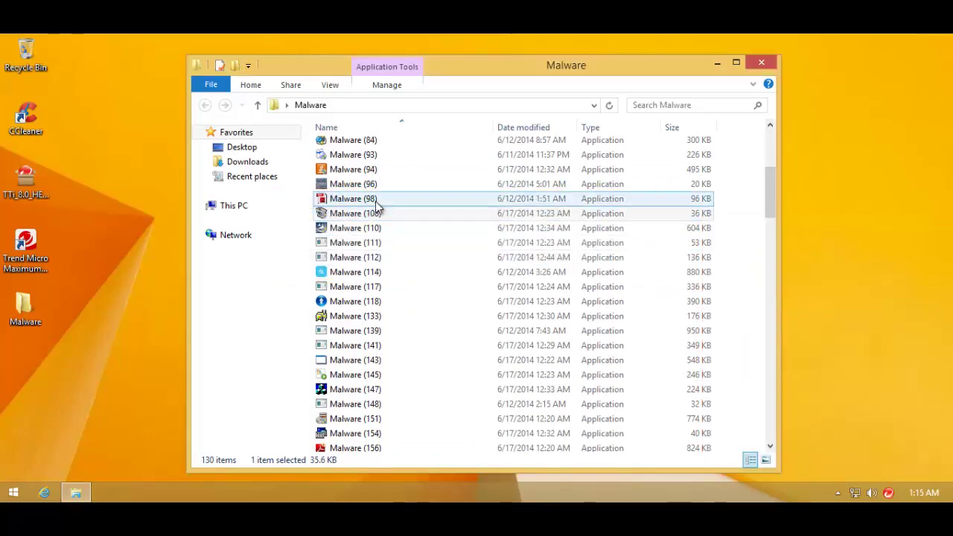
Run the Malware (98) and Malware (143) samples and dismiss the resulting block, removal and access error messages.
double_click(372, 199)
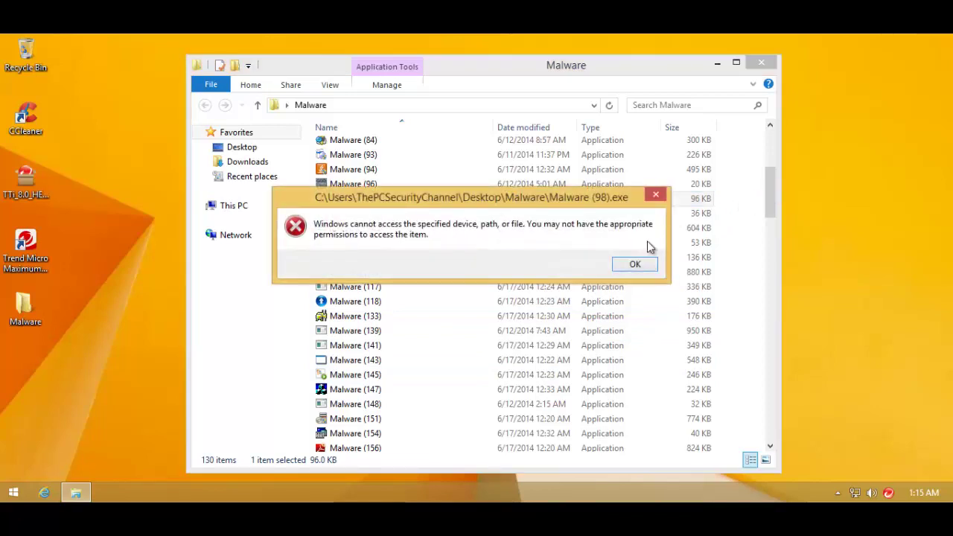
click(633, 265)
drag(772, 186, 771, 223)
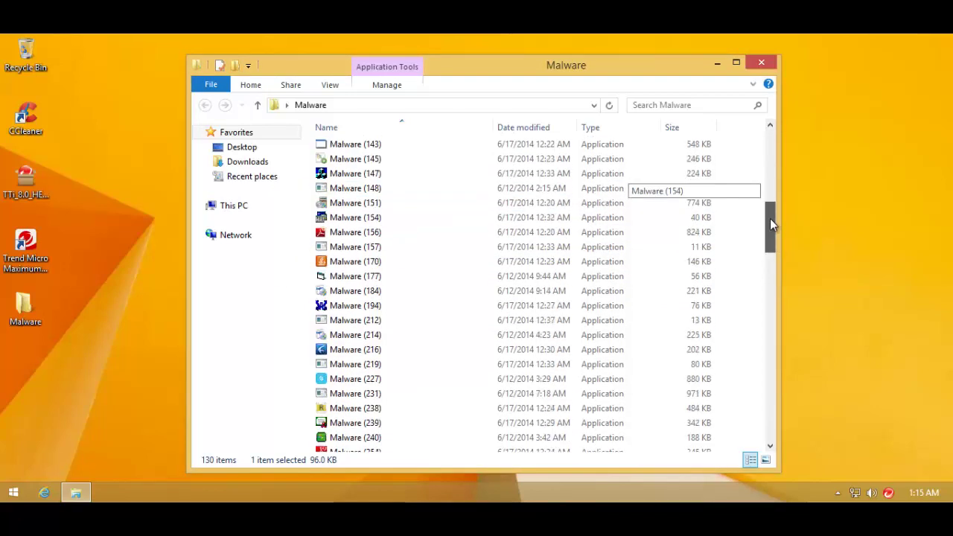
double_click(379, 145)
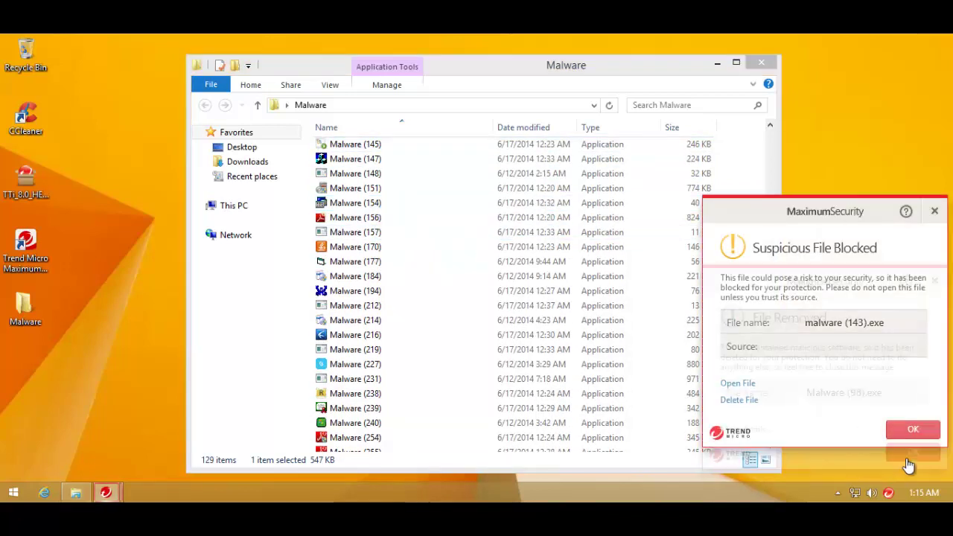
click(913, 452)
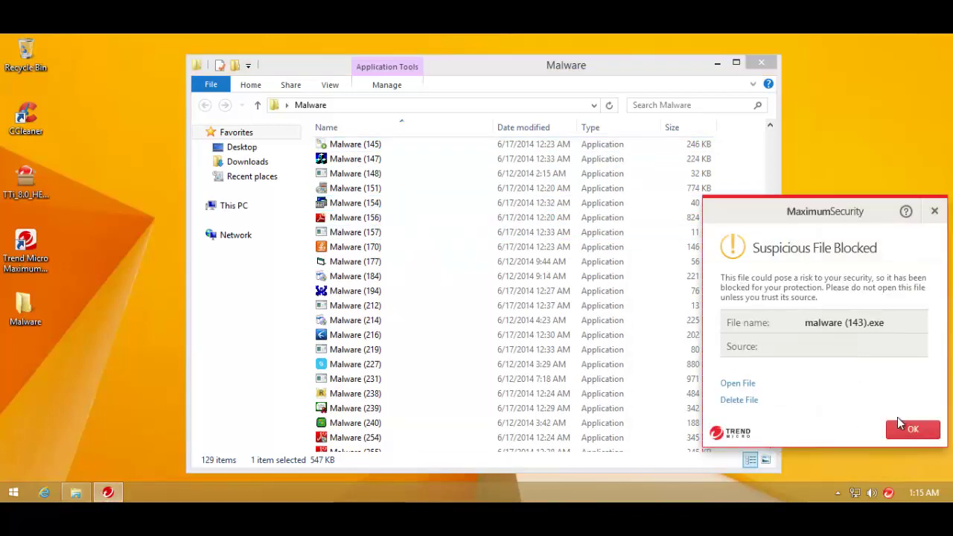
click(902, 426)
click(631, 265)
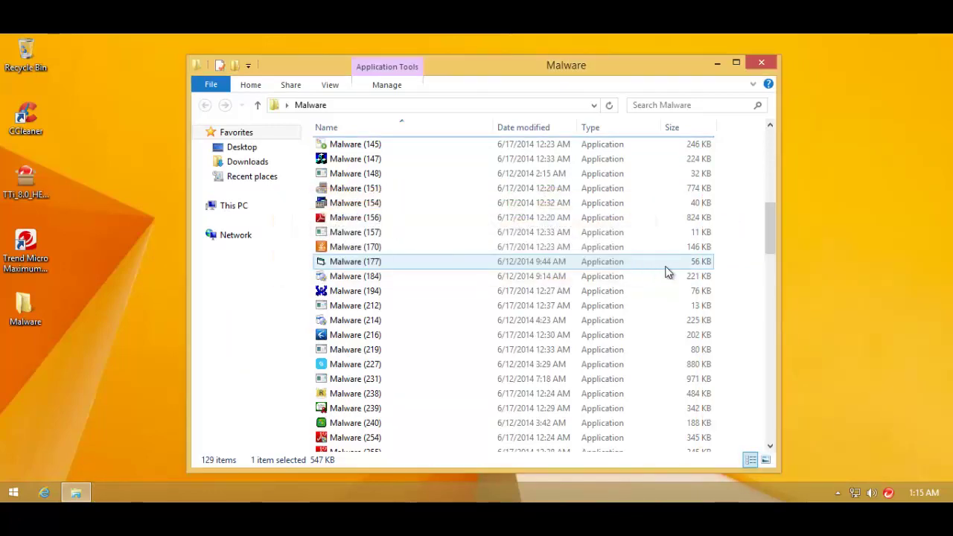
Run the Malware (177) sample and dismiss its block alert and access error.
scroll(664, 195, down, 2)
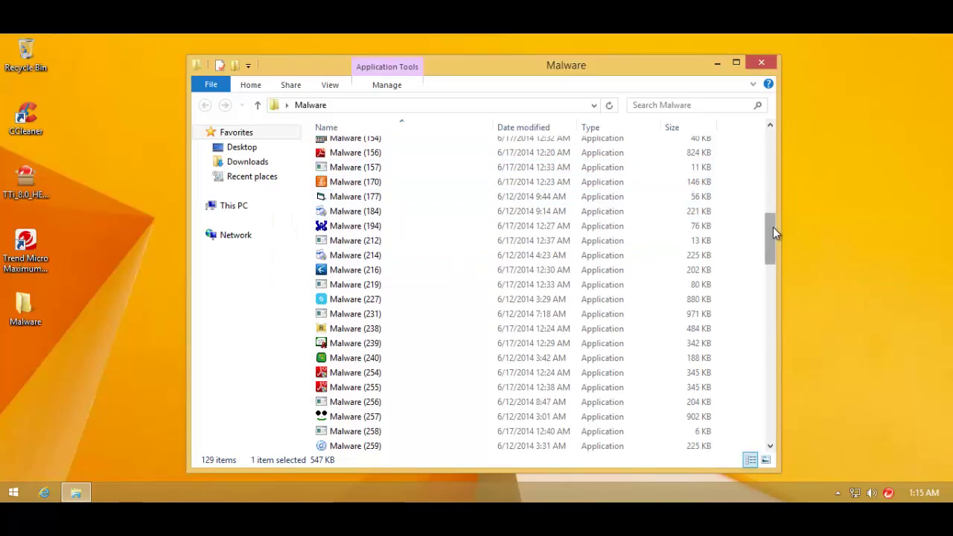
scroll(773, 233, up, 1)
double_click(474, 225)
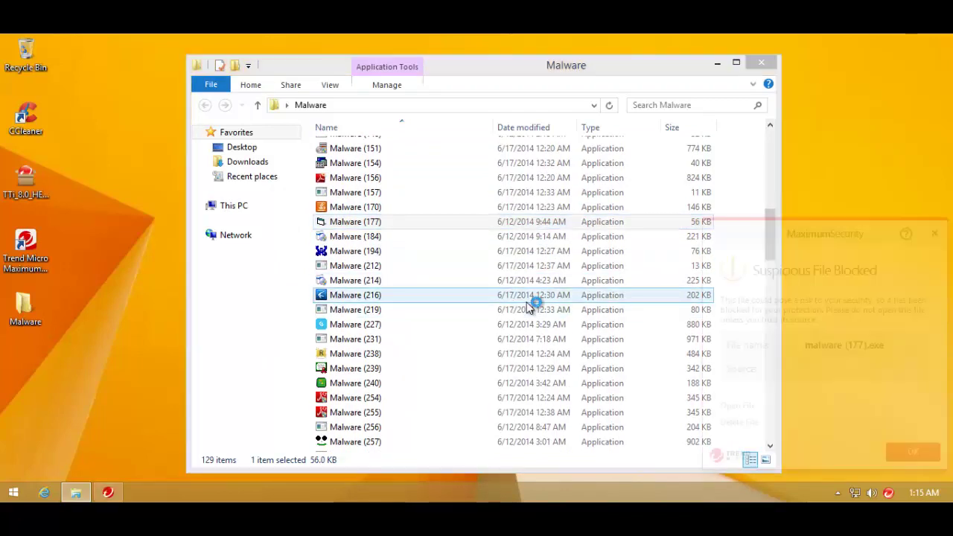
click(913, 453)
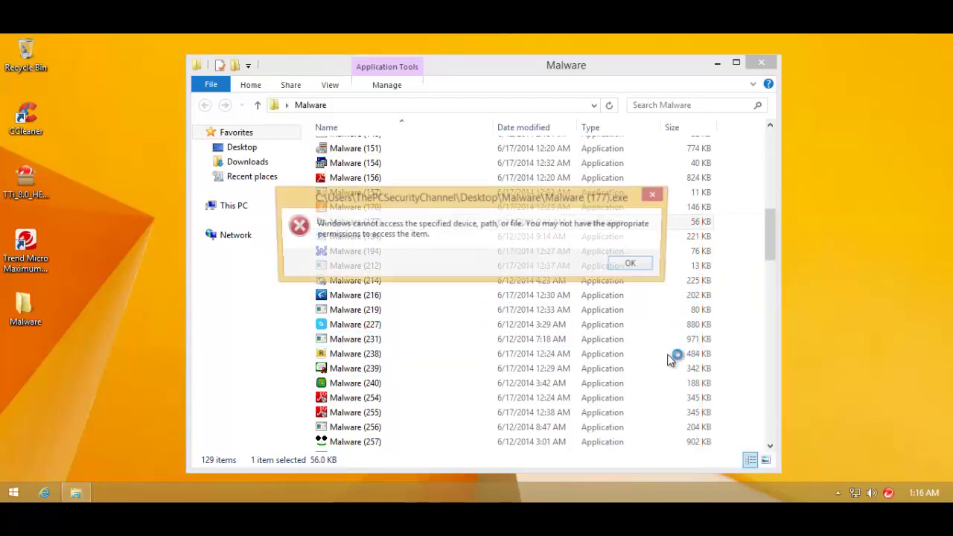
click(635, 265)
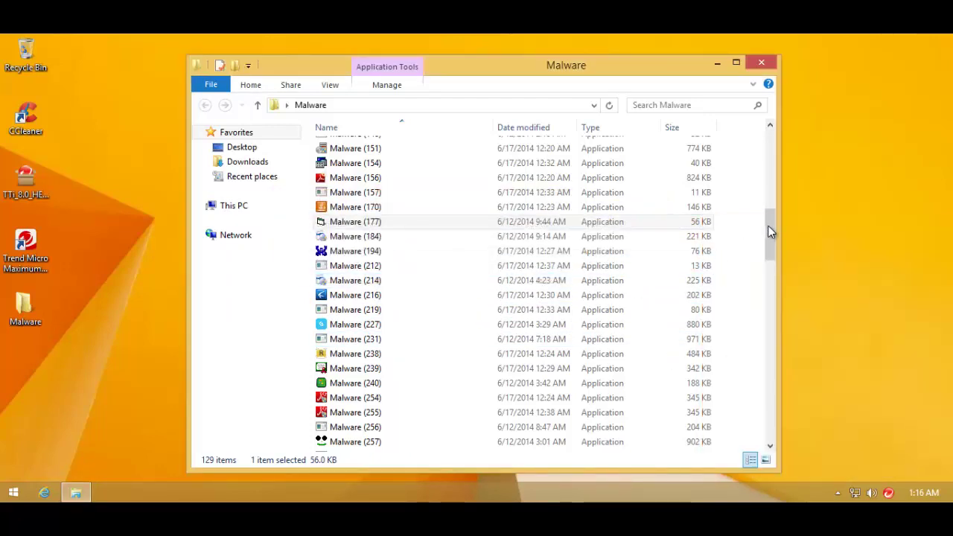
Try running Malware (156) and Malware (194), and run Malware (184), allowing it to make changes to the computer.
drag(769, 226, 769, 215)
double_click(387, 243)
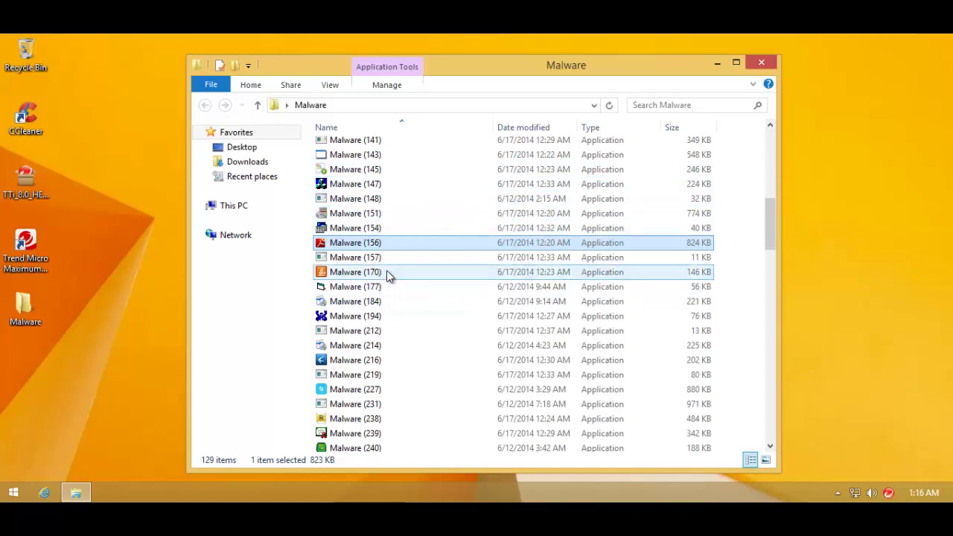
click(411, 317)
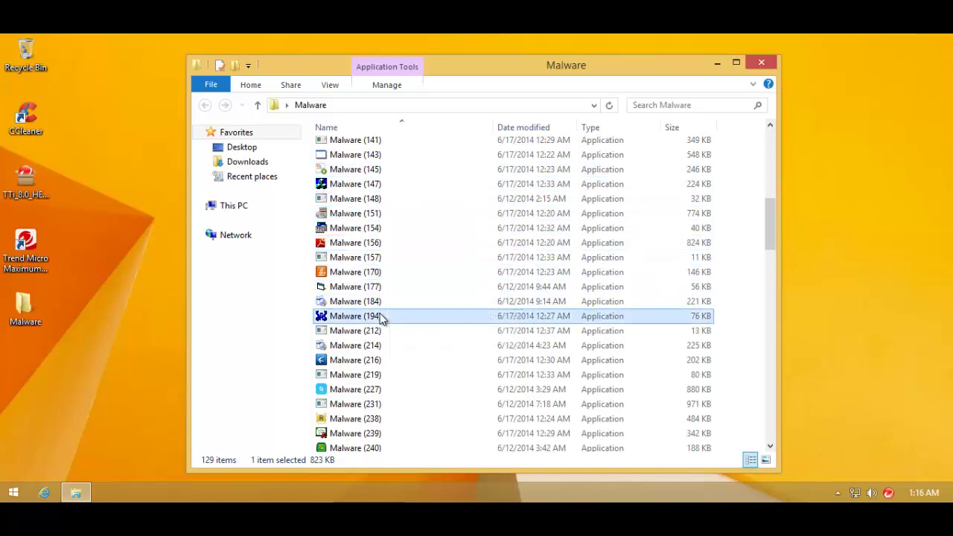
double_click(381, 302)
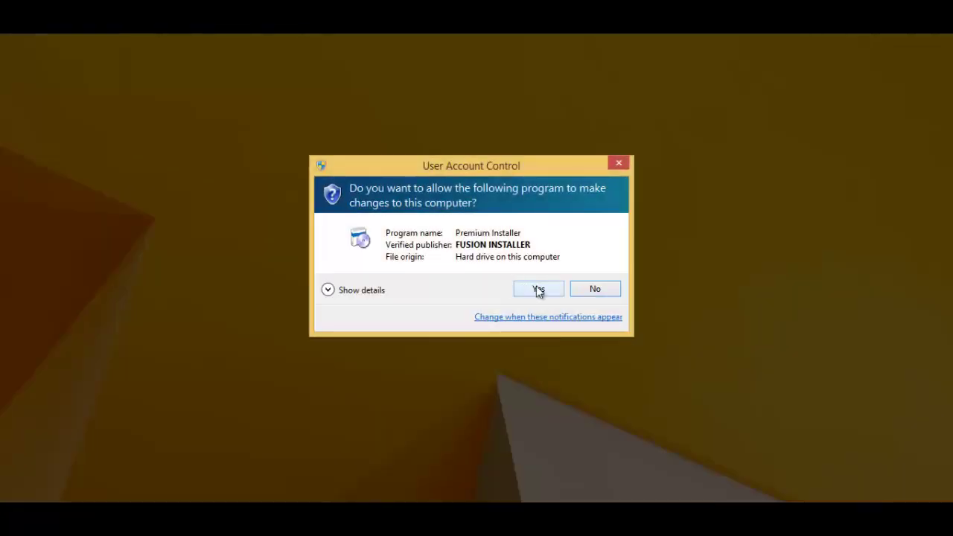
click(544, 291)
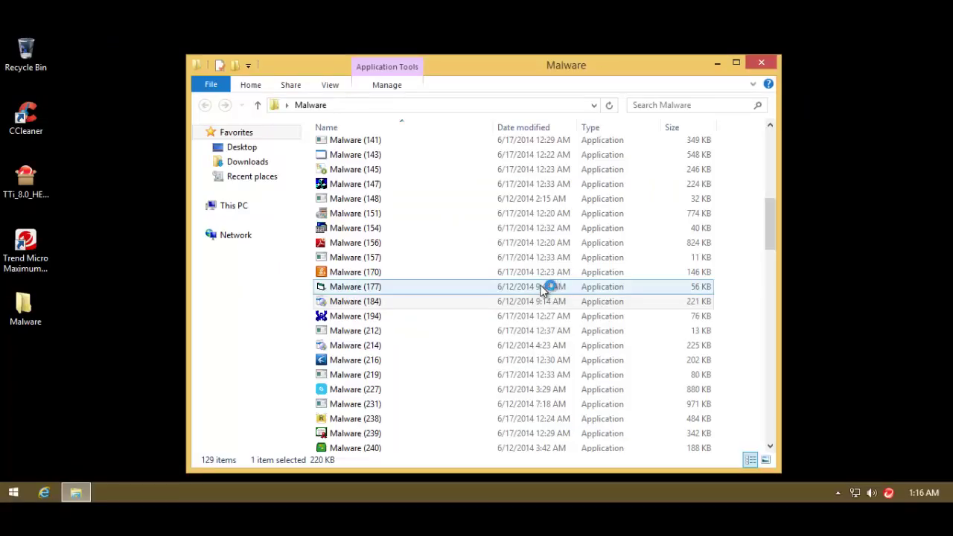
Run the Malware (212) sample and dismiss its block alert and access error.
drag(780, 215, 777, 233)
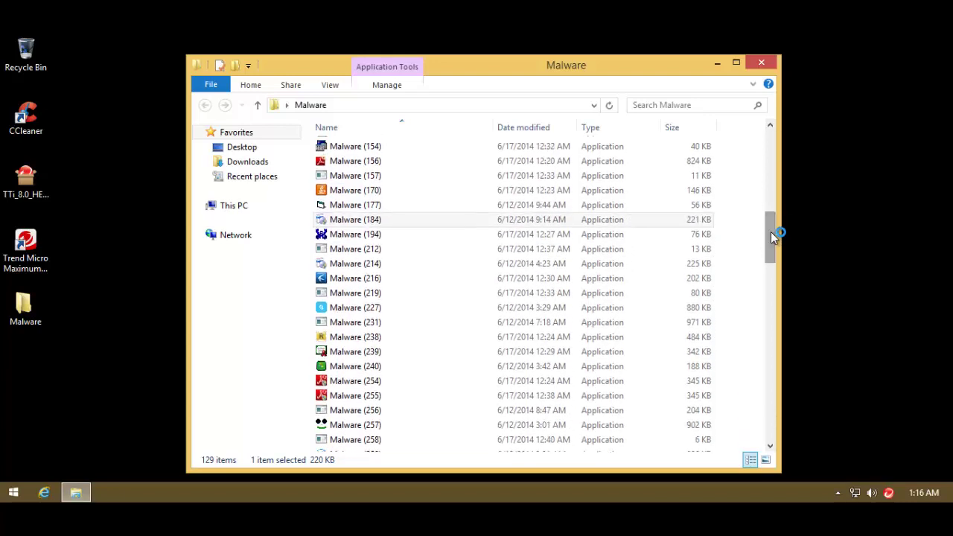
click(391, 249)
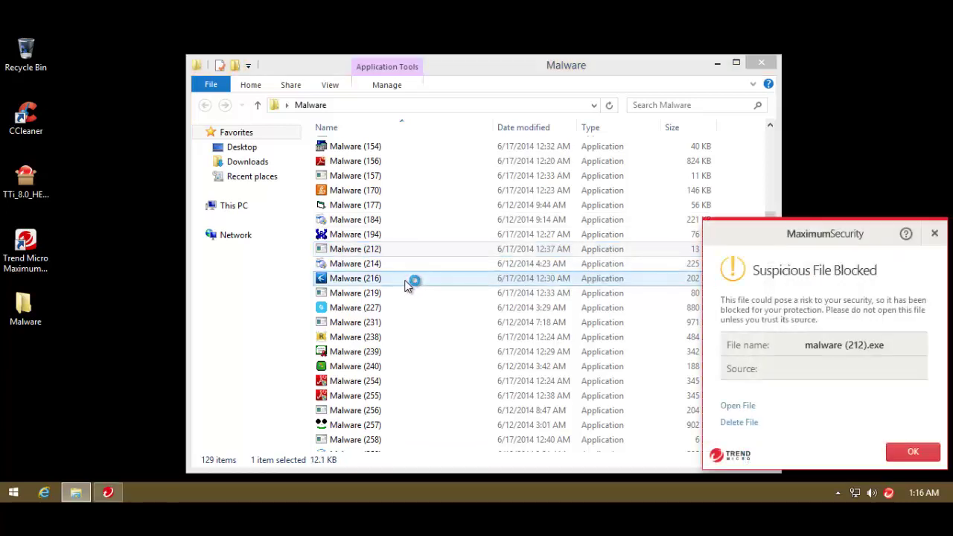
click(912, 452)
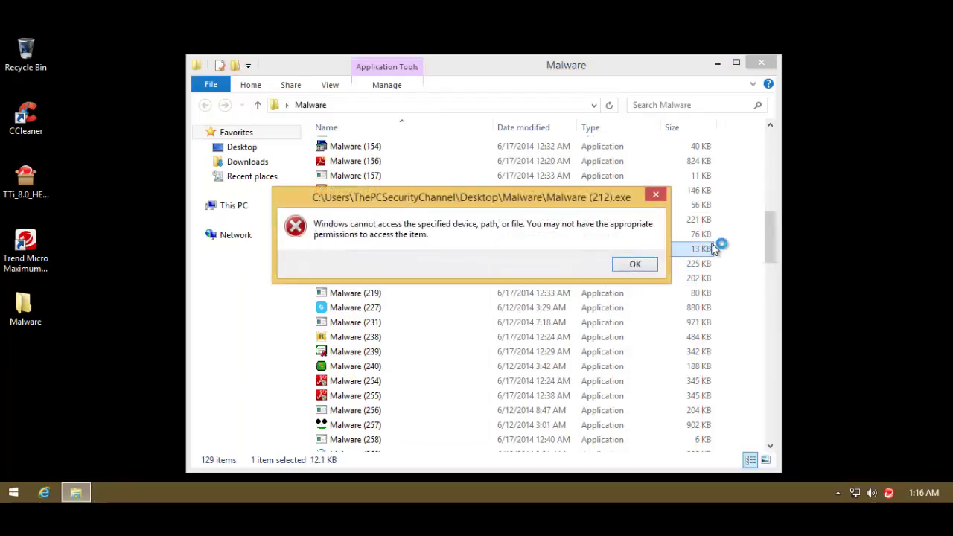
click(635, 265)
Run the Malware (216) and Malware (219) samples, dismissing the block alert and access error for each.
drag(766, 231, 770, 239)
double_click(425, 223)
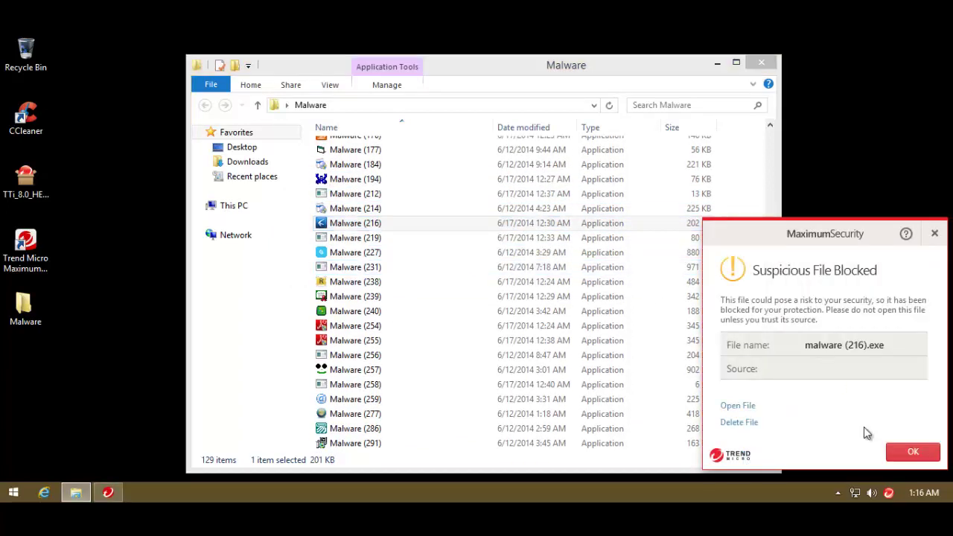
click(908, 452)
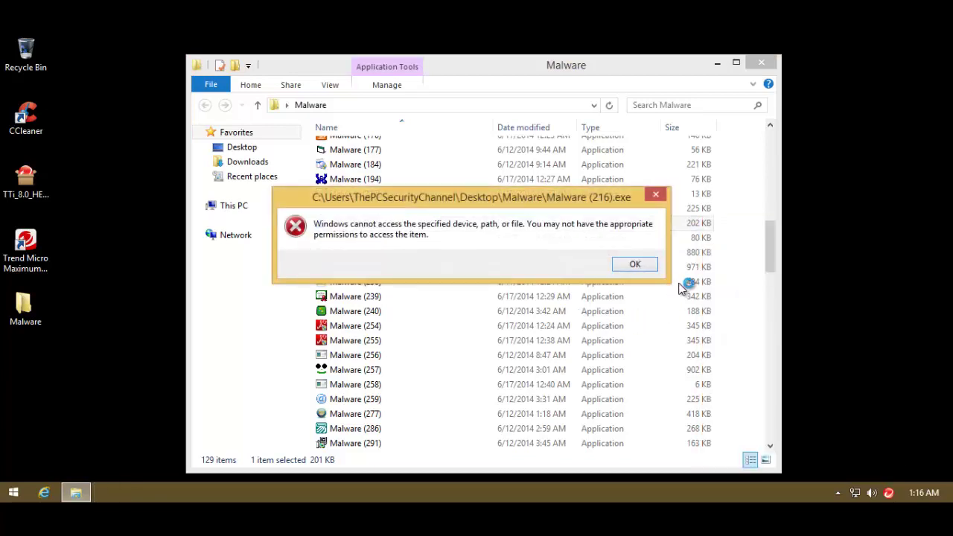
click(635, 265)
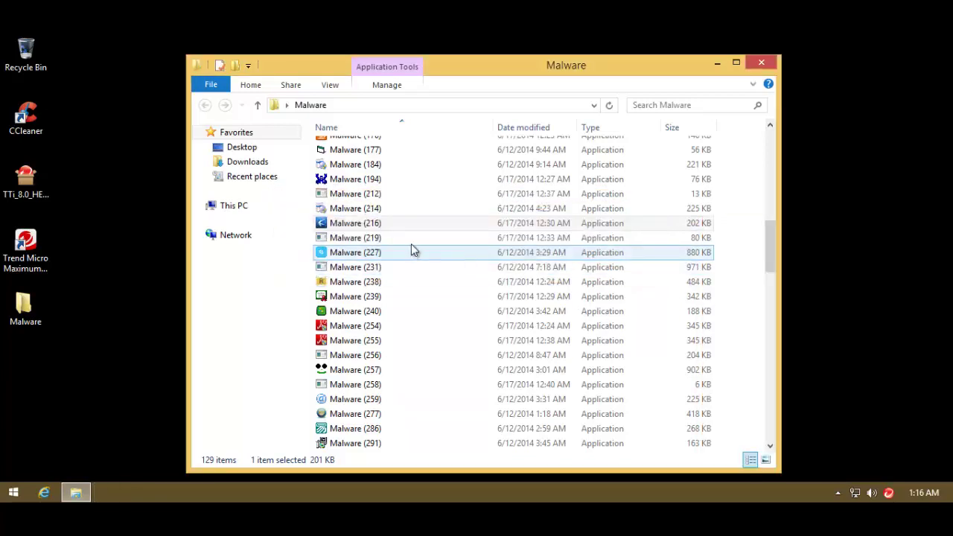
double_click(412, 242)
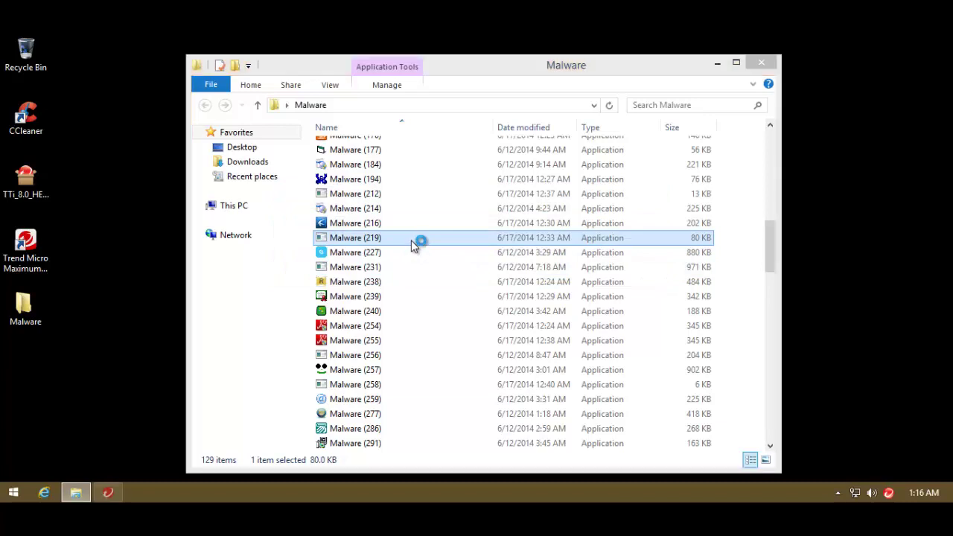
click(910, 453)
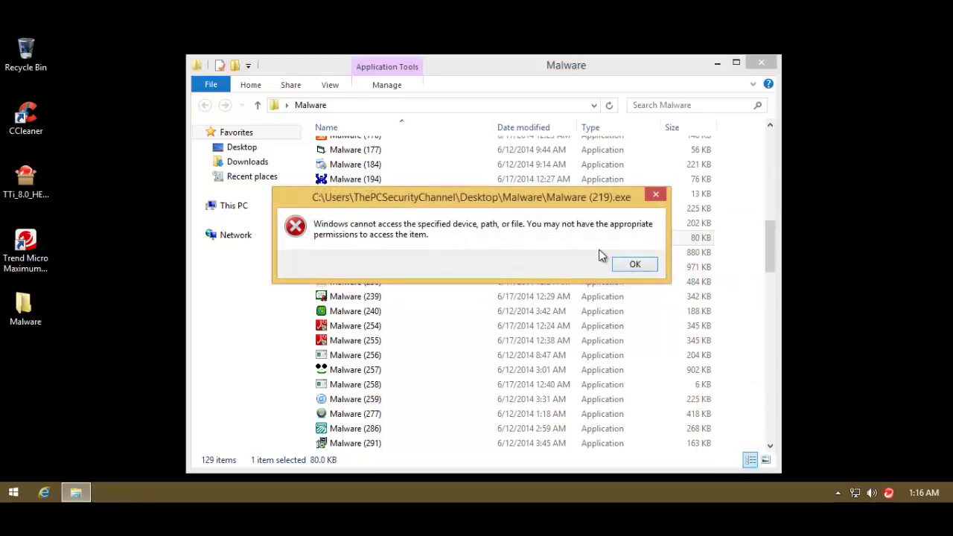
click(644, 266)
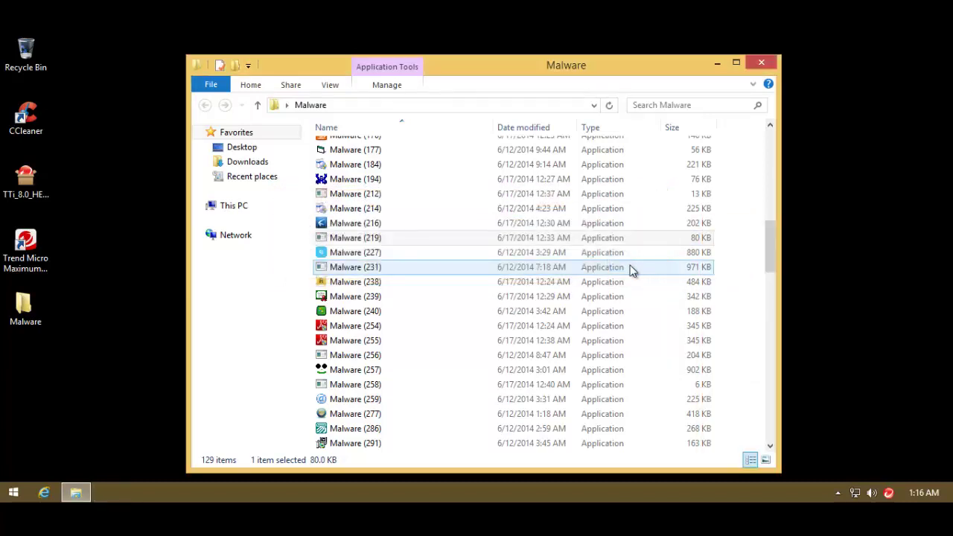
Run the Malware (238) sample and dismiss its block alert and access error.
double_click(384, 281)
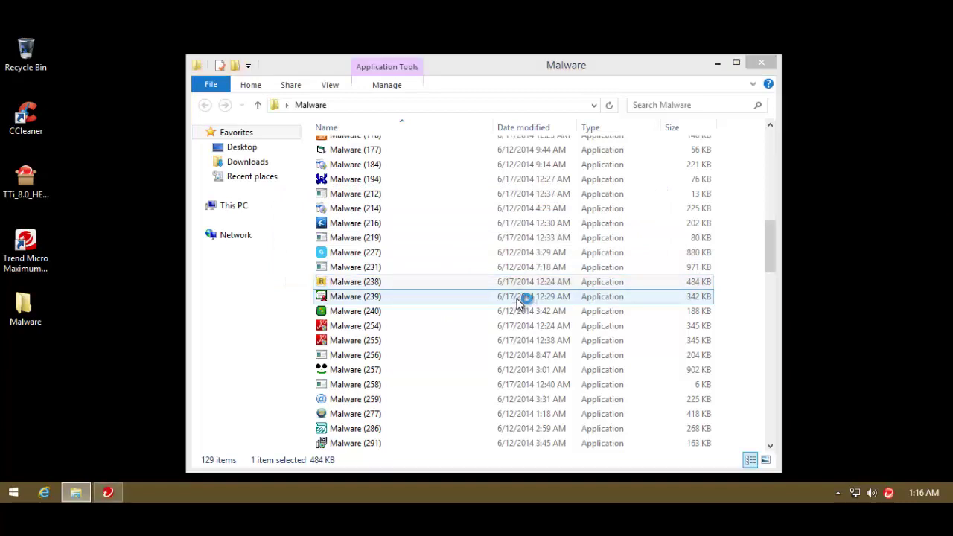
click(912, 451)
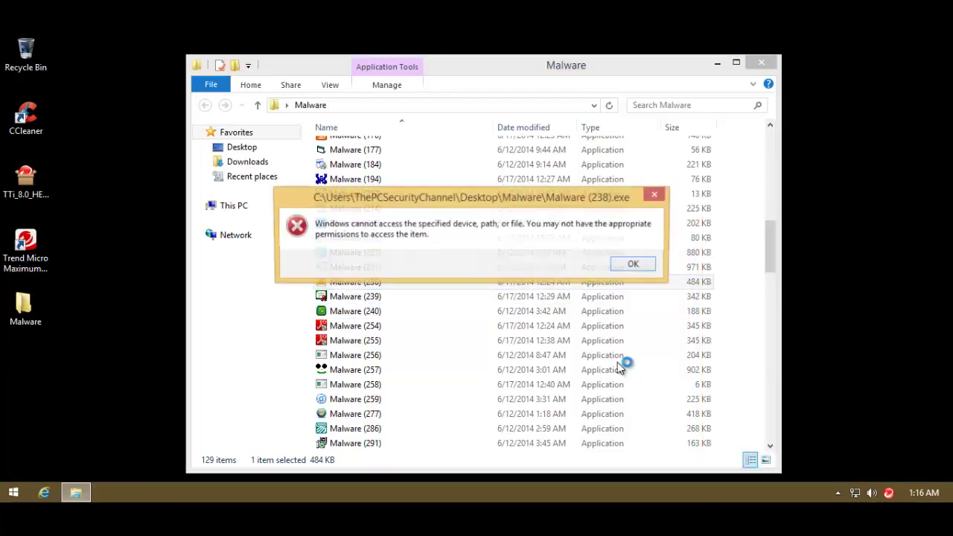
click(639, 266)
Try running Malware (239), and run Malware (254), dismissing its block alert and access error.
scroll(770, 241, down, 2)
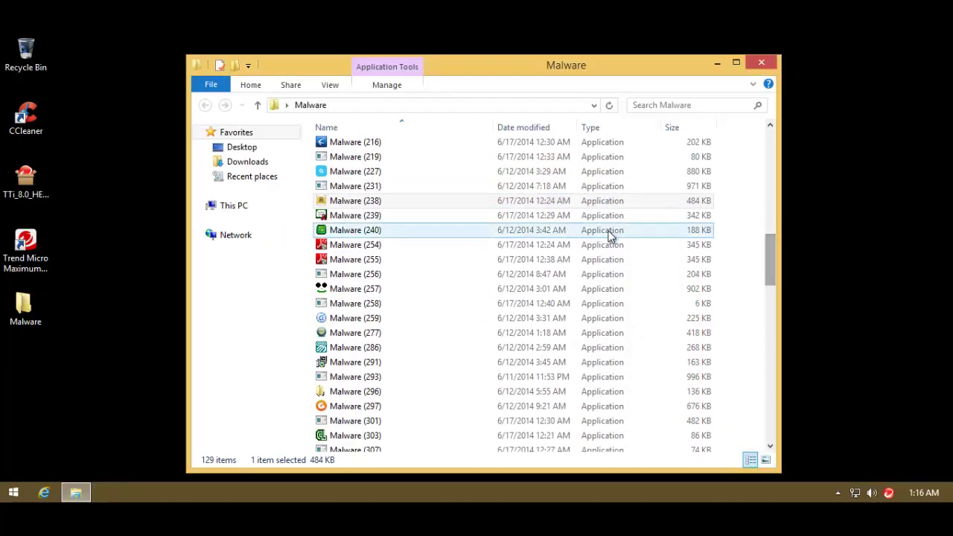
click(452, 220)
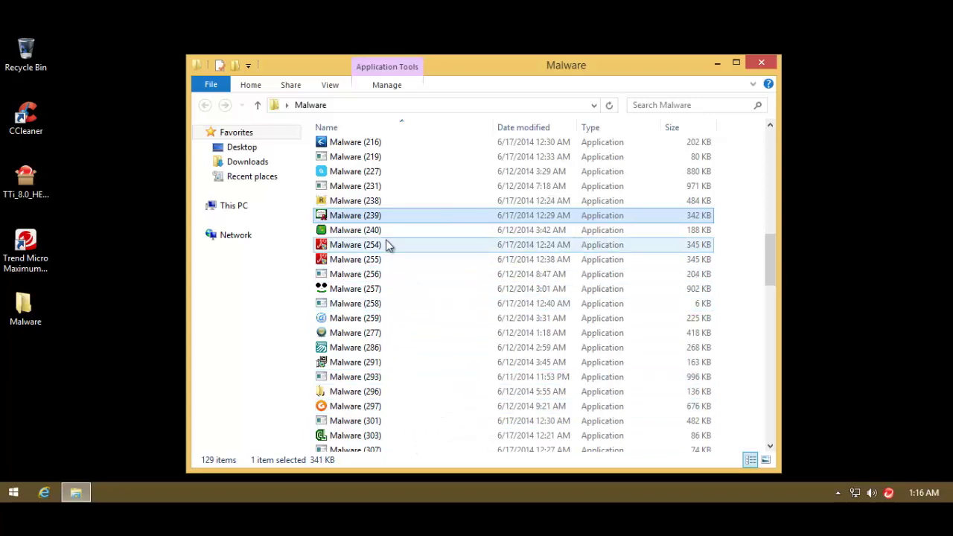
click(409, 245)
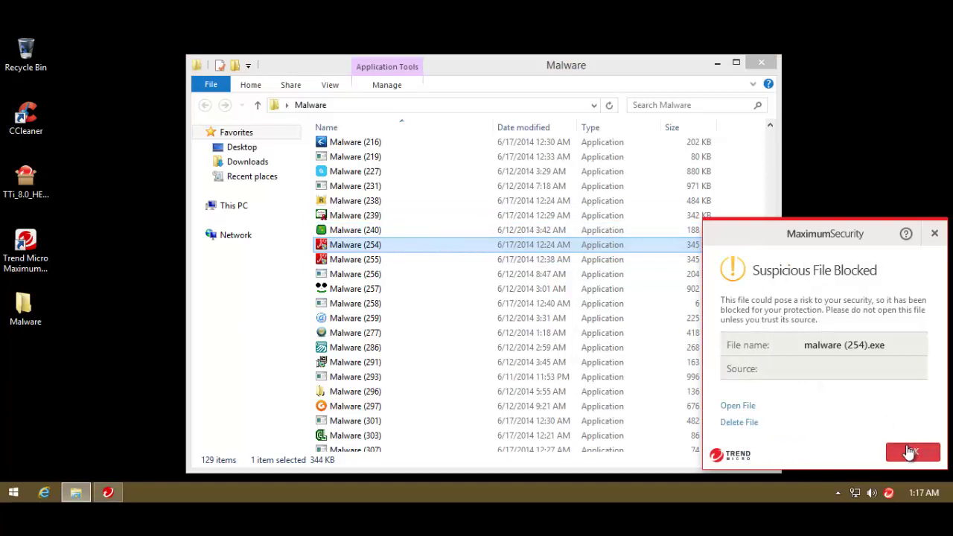
click(910, 451)
click(637, 265)
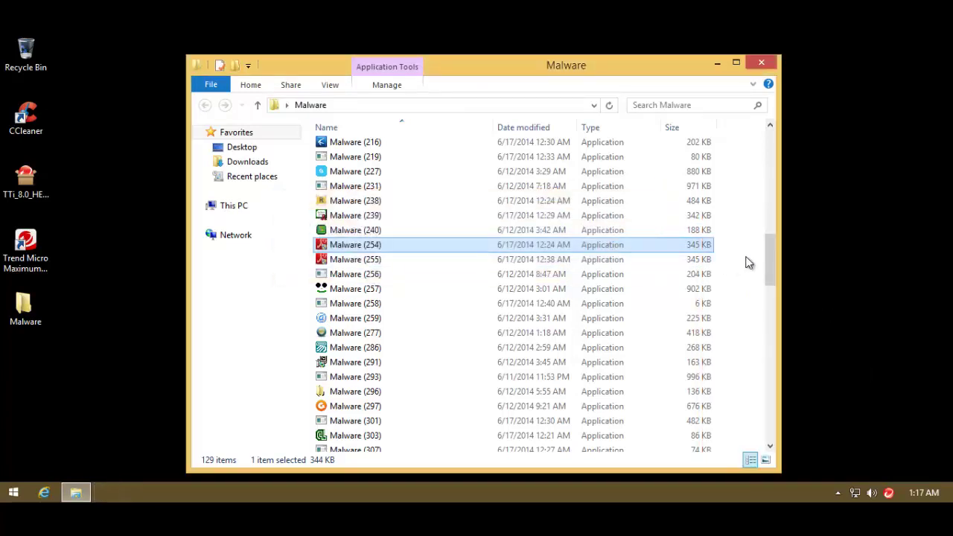
Run the Malware (256) sample and dismiss its block alert and access error and the file removal notice.
drag(771, 255, 769, 268)
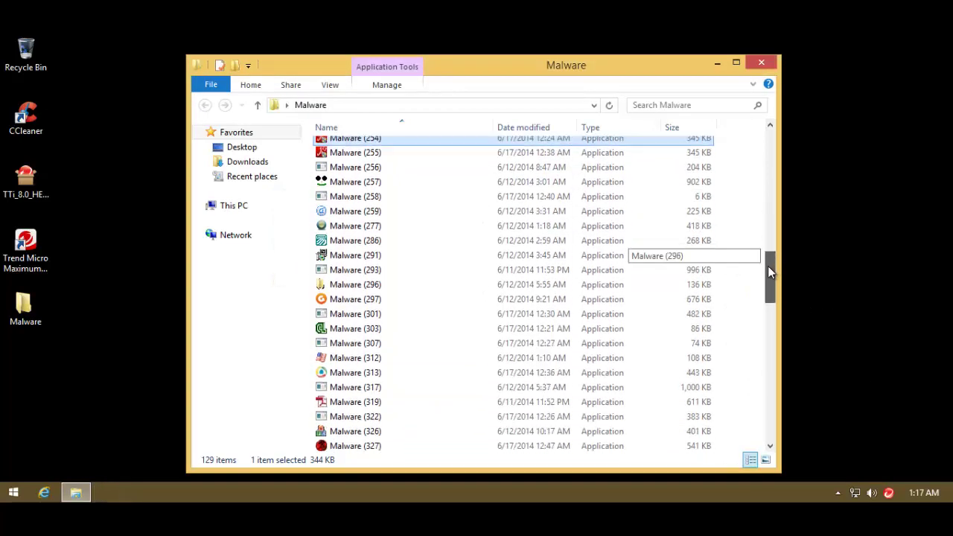
double_click(397, 167)
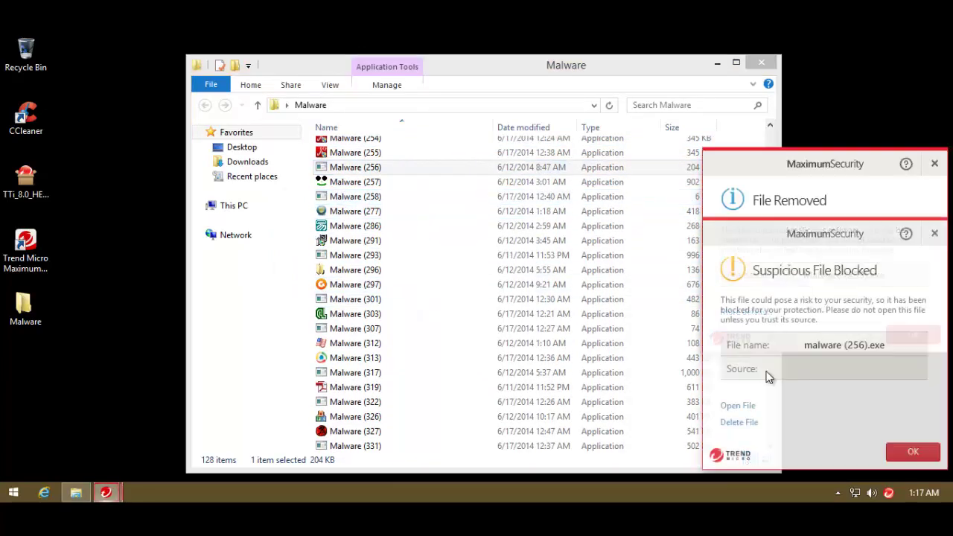
click(907, 447)
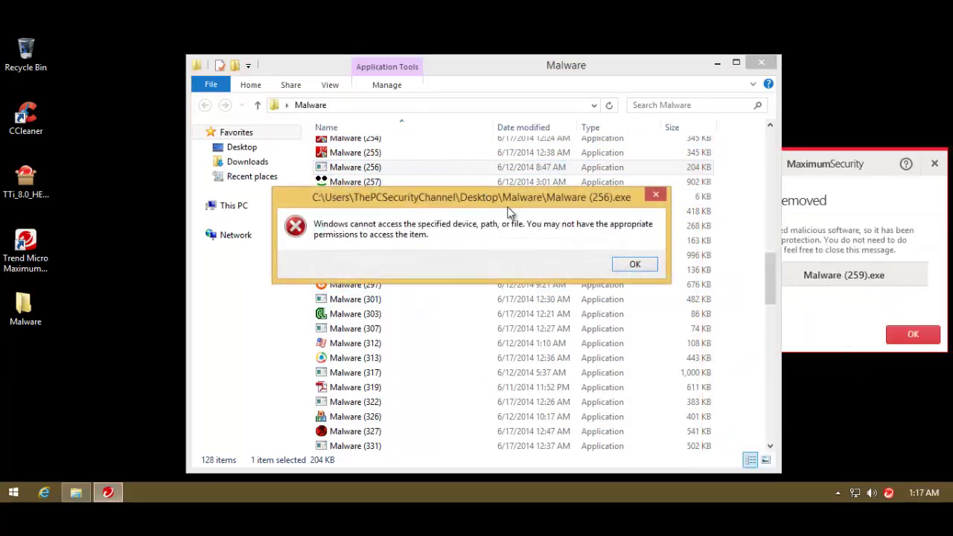
click(635, 266)
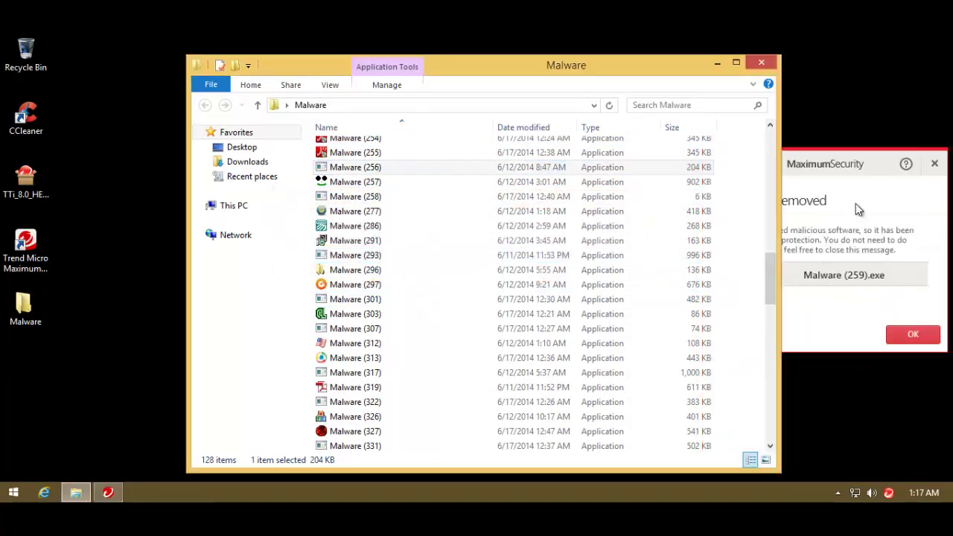
click(913, 334)
Run the Malware (293) sample and dismiss the resolved threats notice, block alert and access error.
drag(772, 264, 772, 266)
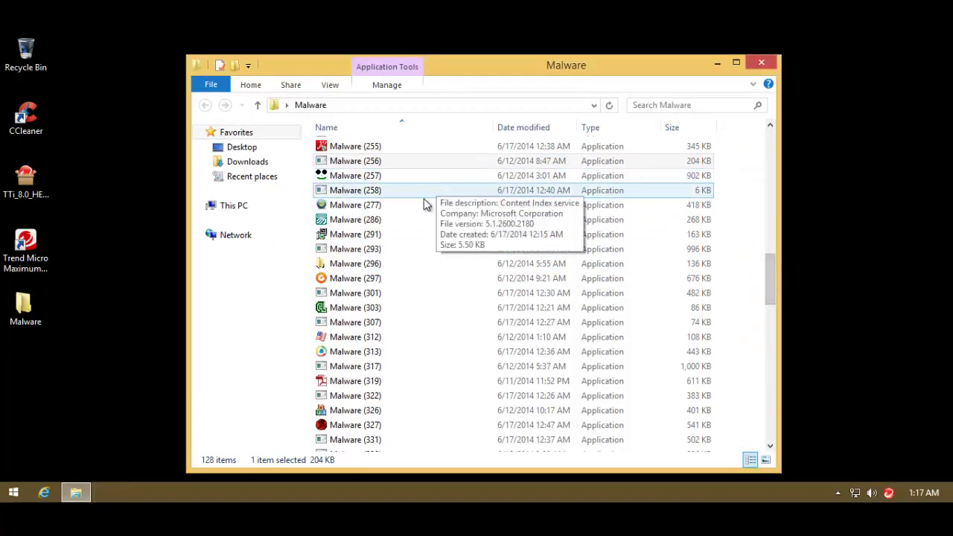
double_click(399, 251)
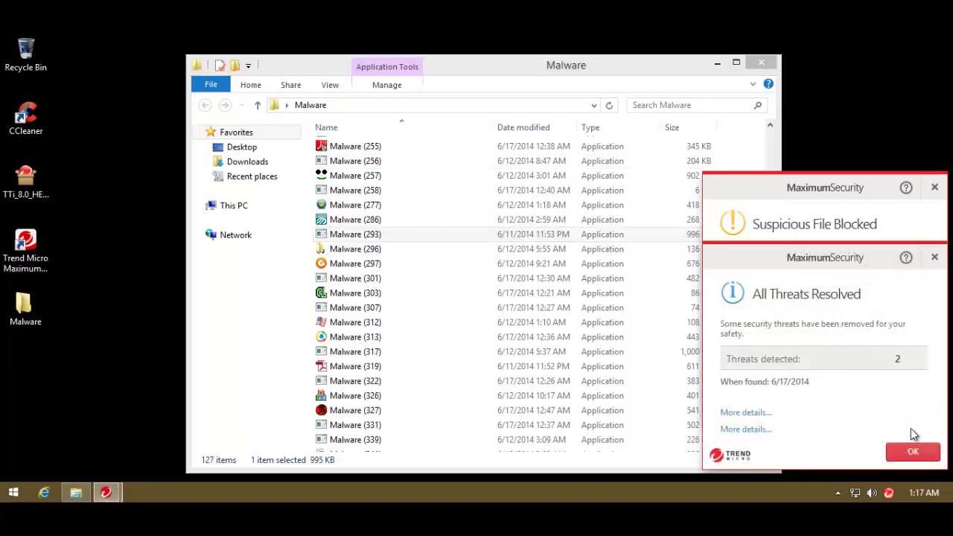
click(911, 451)
click(914, 405)
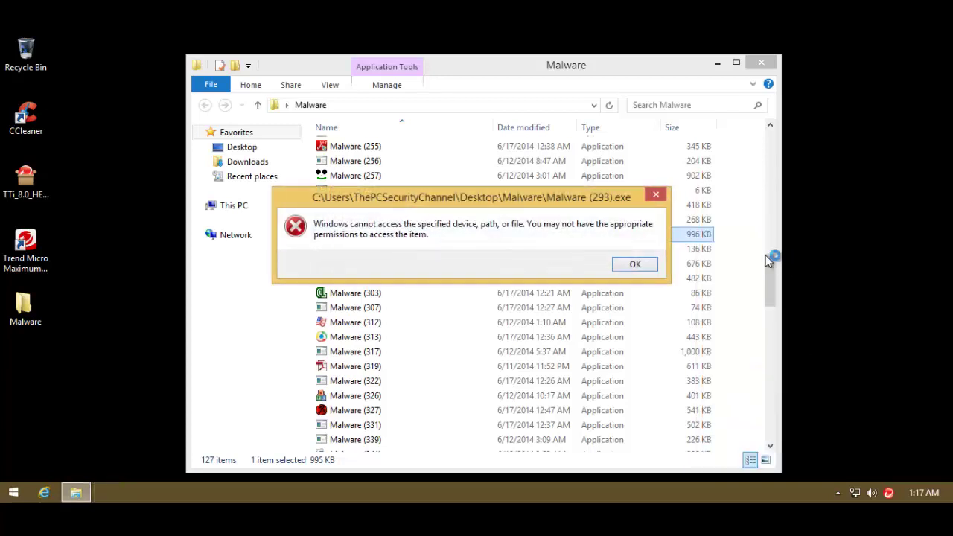
click(636, 265)
Run the Malware (296) sample and dismiss its access error.
scroll(630, 248, down, 2)
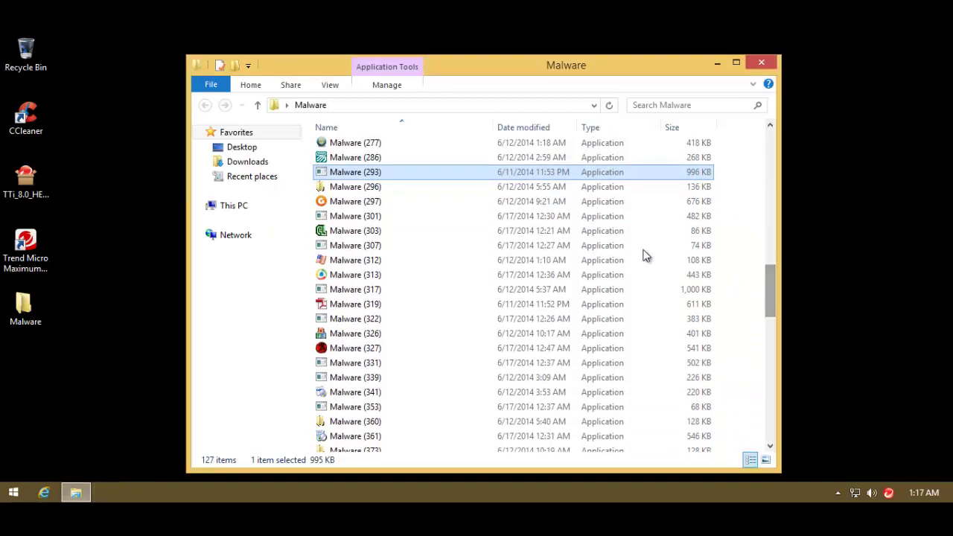
click(417, 190)
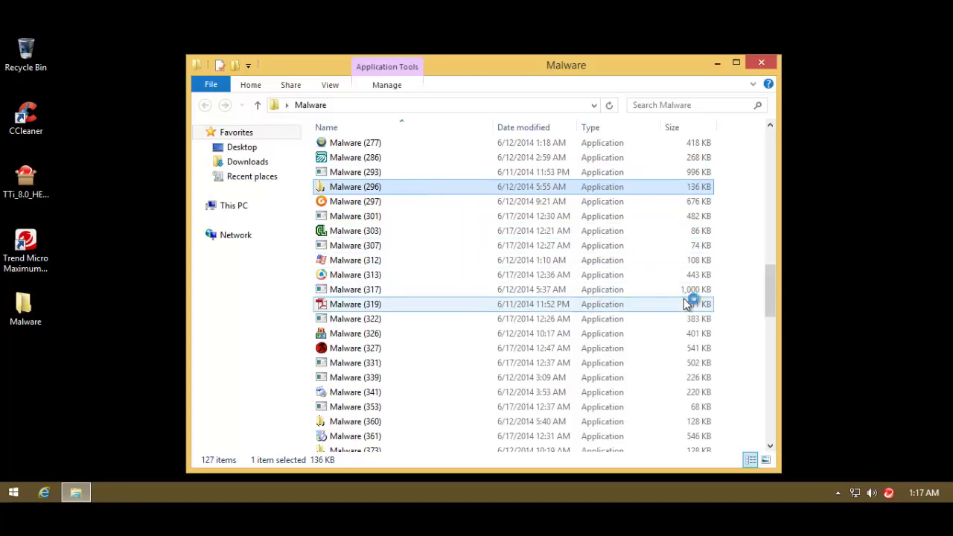
click(640, 266)
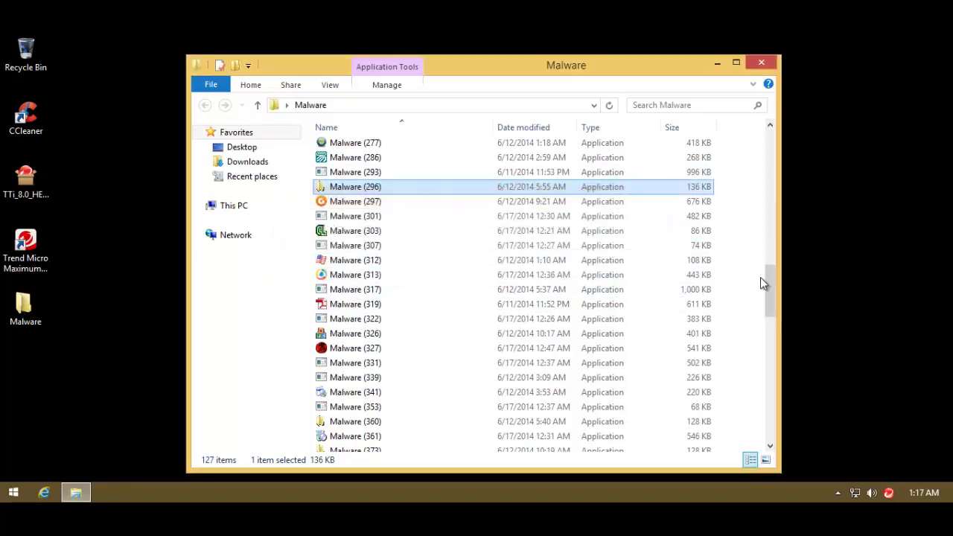
Run the Malware (301) sample and dismiss the Malware (296) removal notice, the block alert and the access error.
double_click(402, 216)
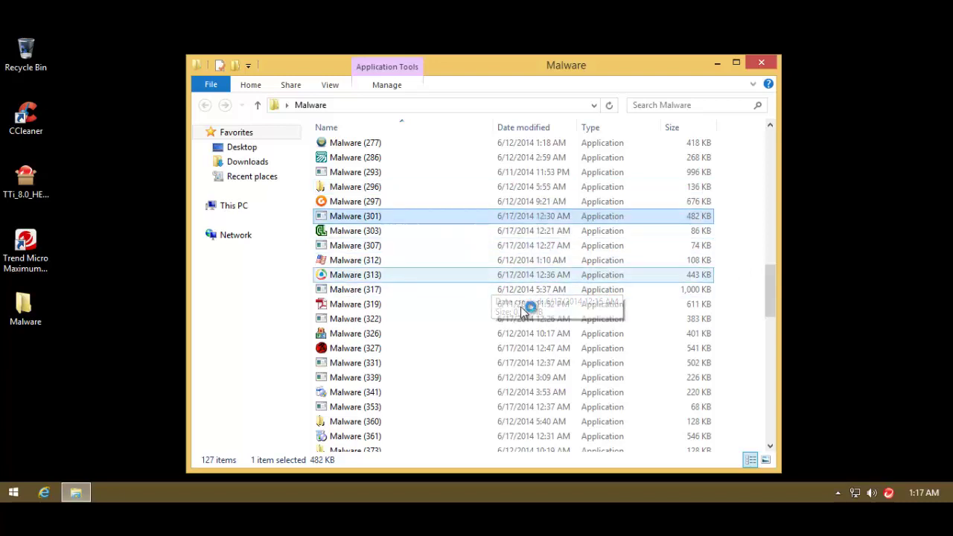
scroll(777, 279, down, 3)
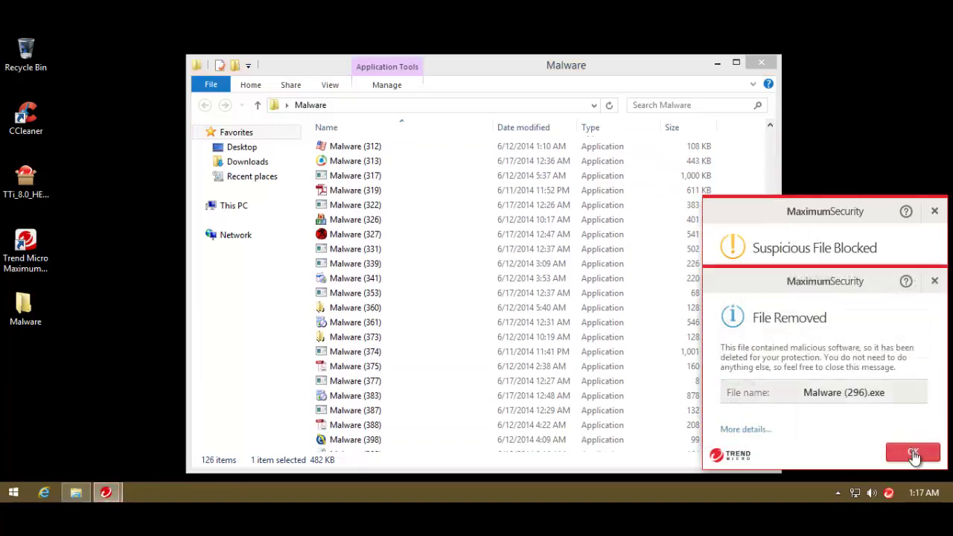
click(914, 452)
click(914, 429)
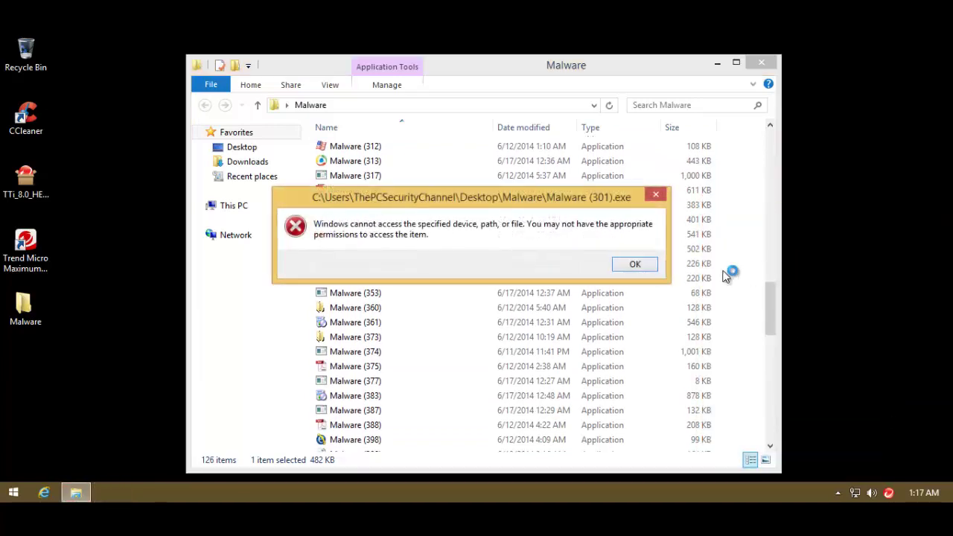
click(635, 266)
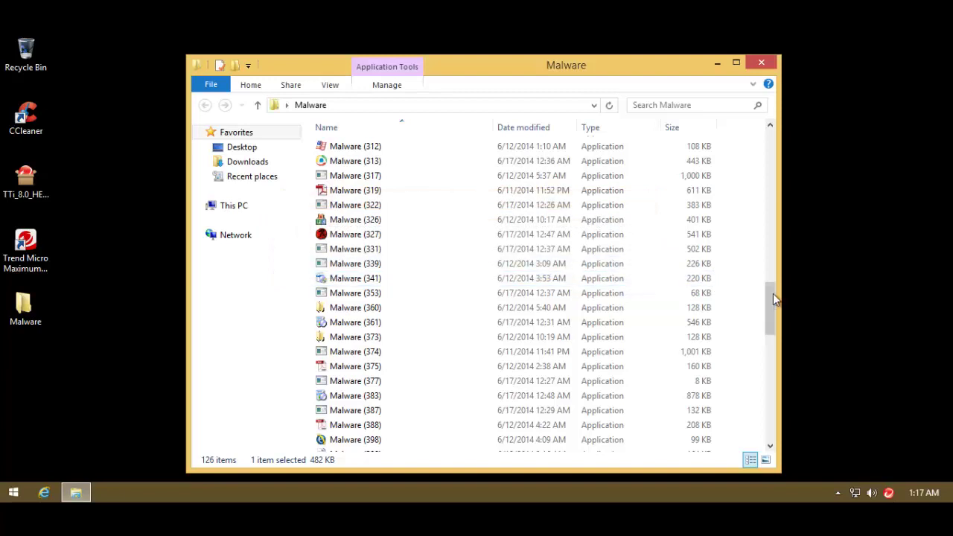
Run the Malware (360) and Malware (373) samples, dismissing the access error after each one.
scroll(775, 298, down, 3)
double_click(419, 178)
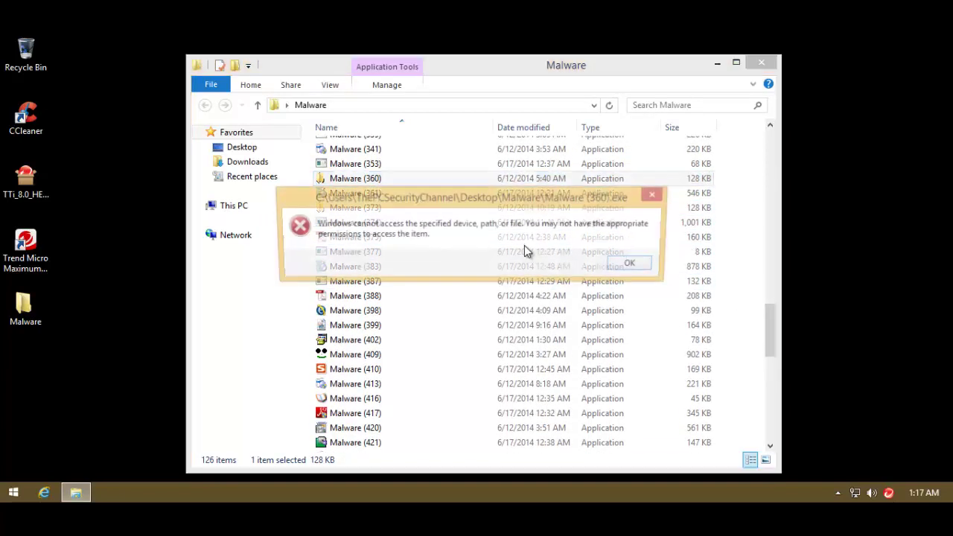
click(635, 266)
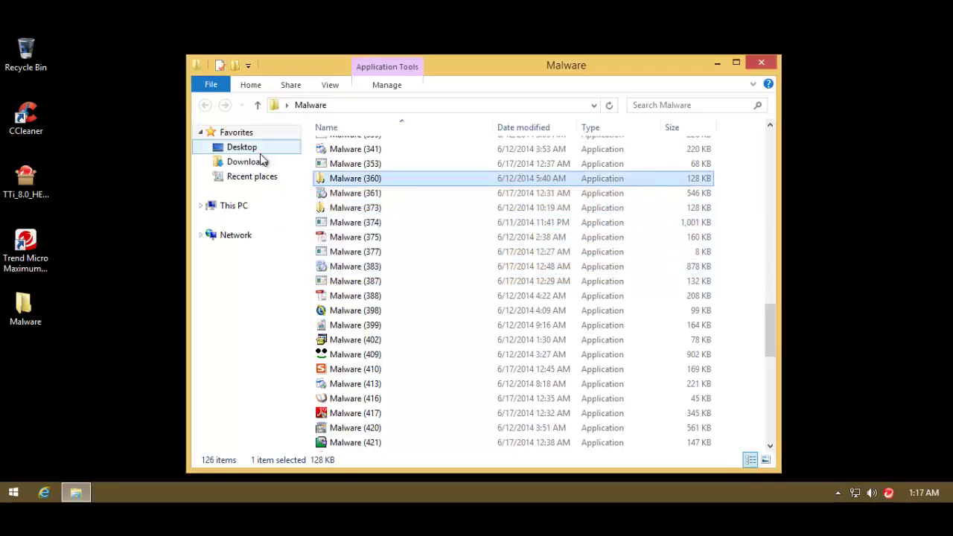
click(339, 210)
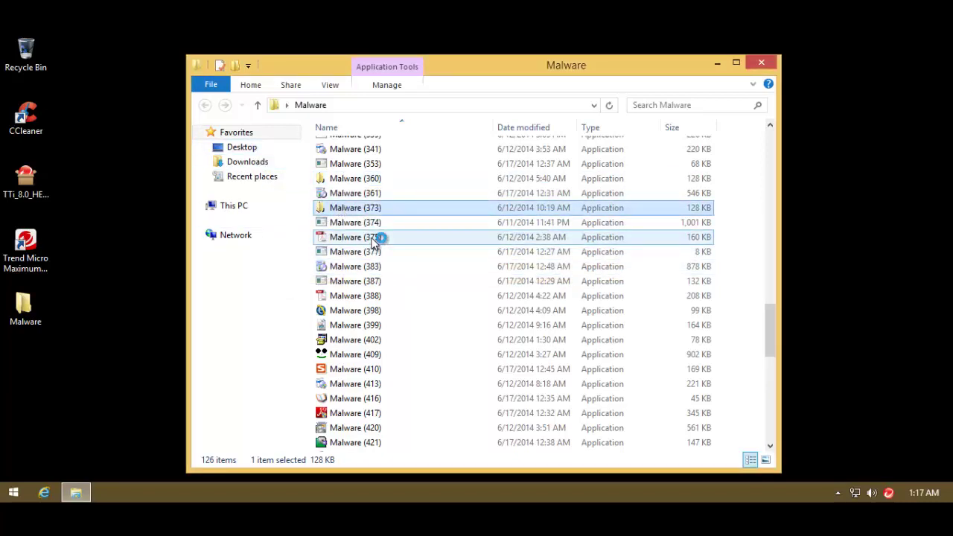
click(634, 265)
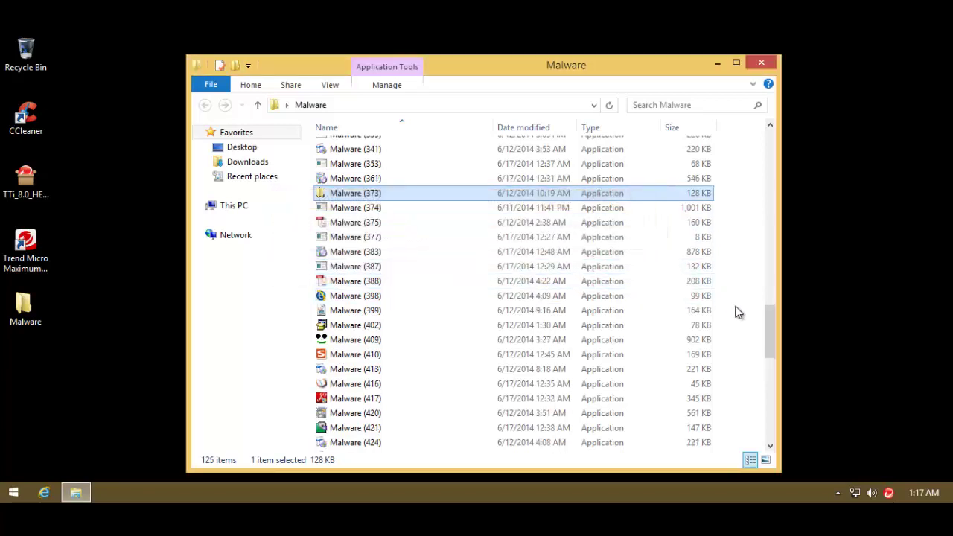
Run the Malware (410) and Malware (409) samples from the Malware folder.
scroll(772, 327, down, 3)
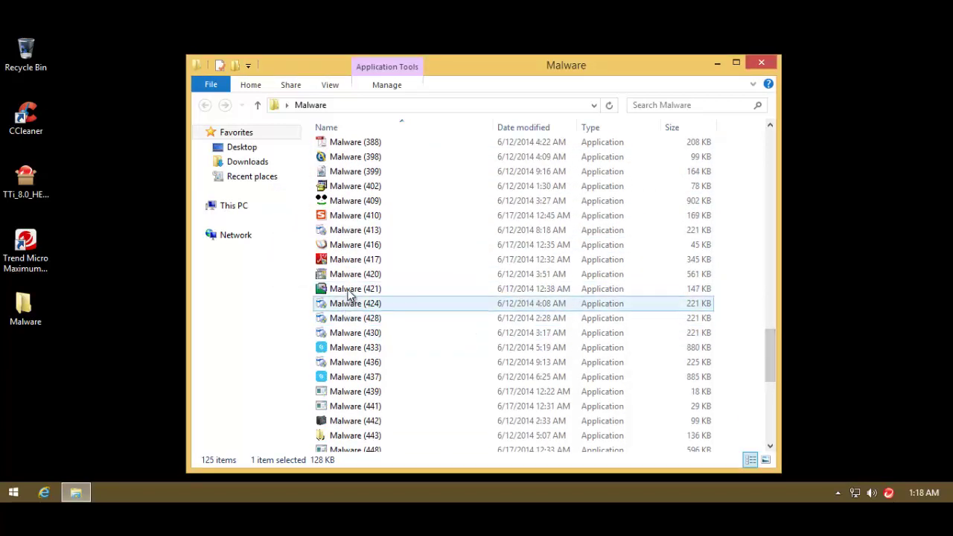
click(341, 219)
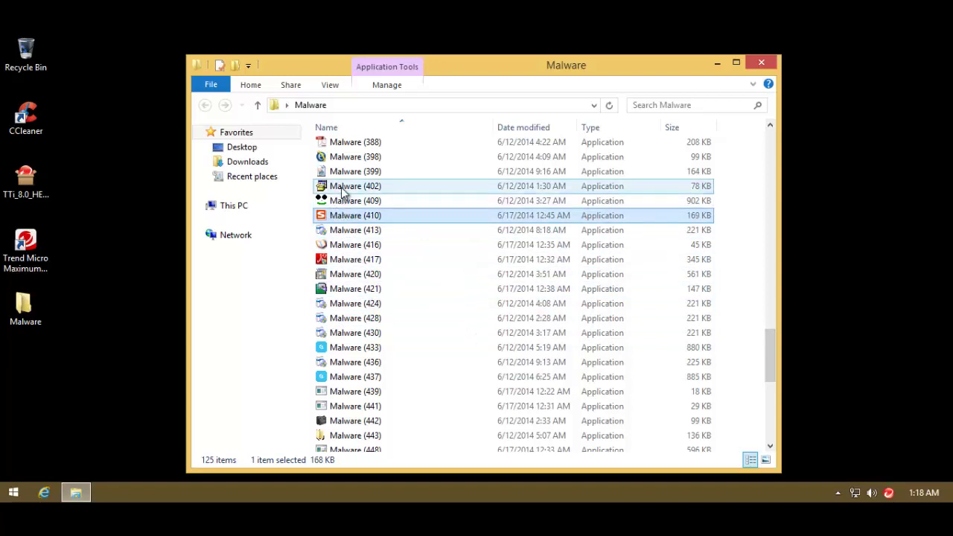
click(347, 202)
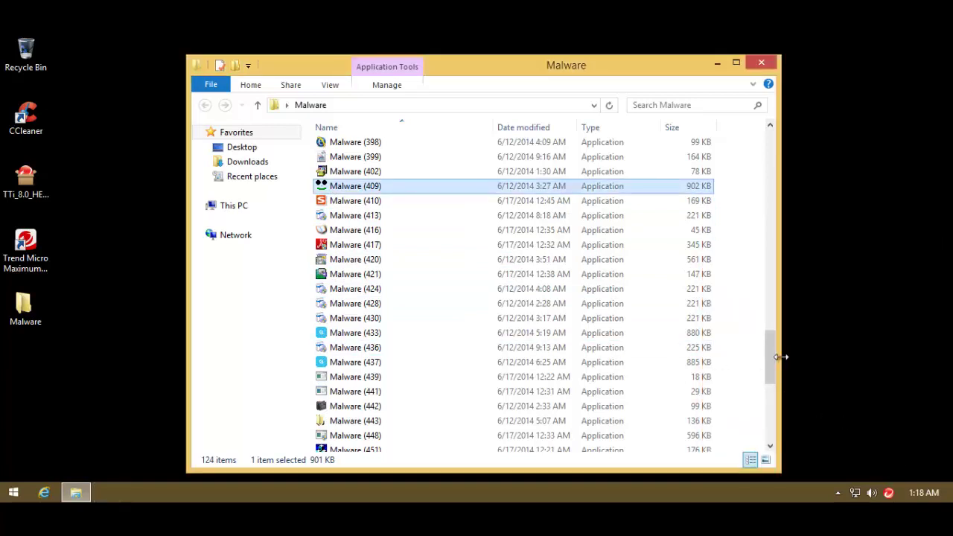
Run the Malware (454) sample and dismiss its block alert, its access error and the Malware (409) removal notice.
scroll(767, 363, down, 4)
click(371, 317)
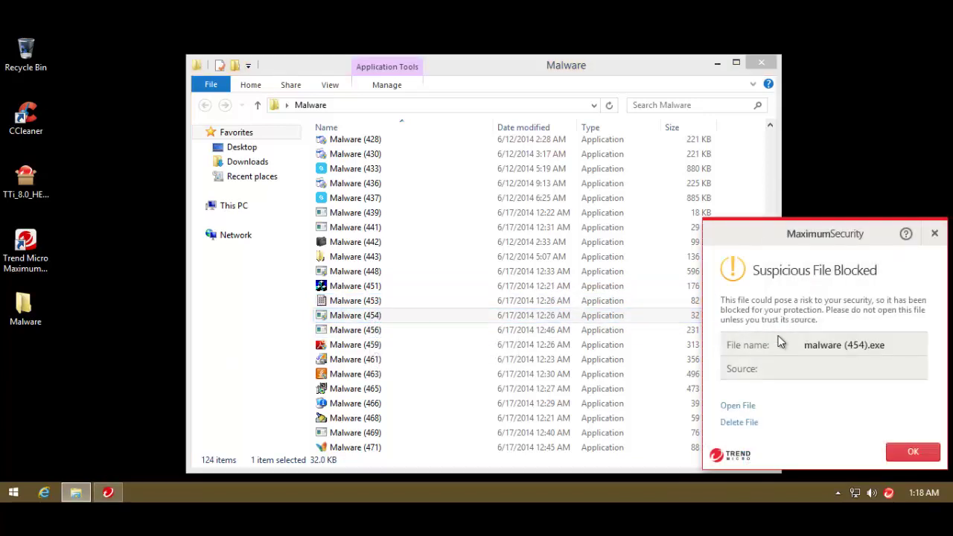
click(898, 449)
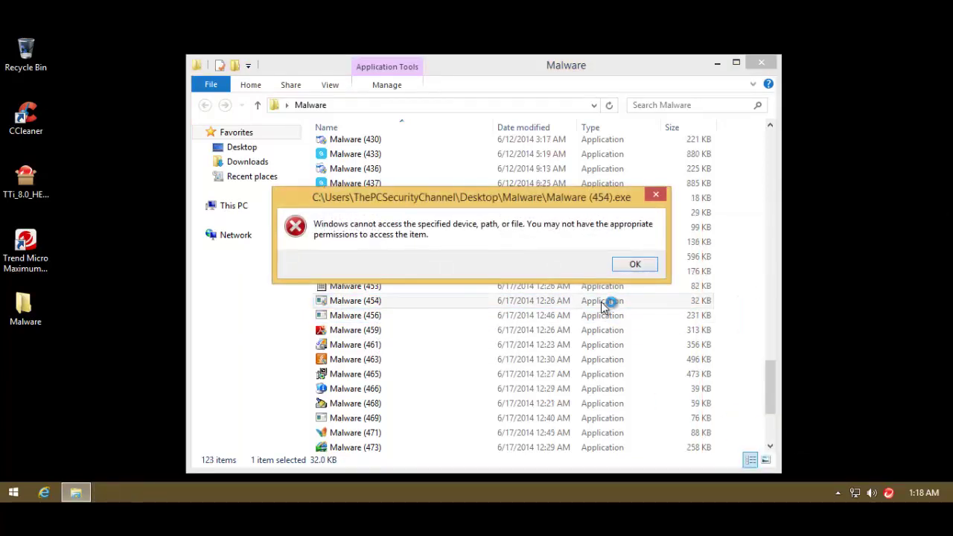
click(631, 265)
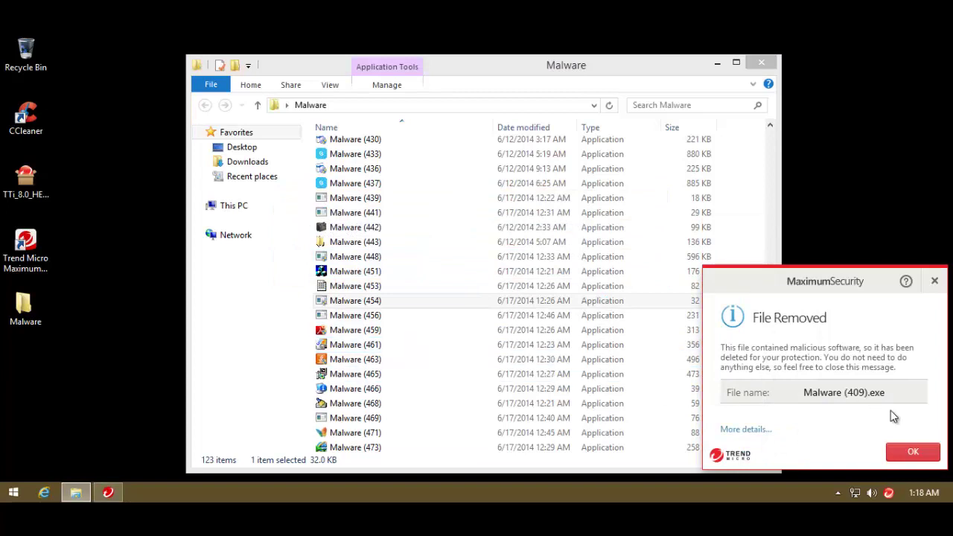
click(900, 451)
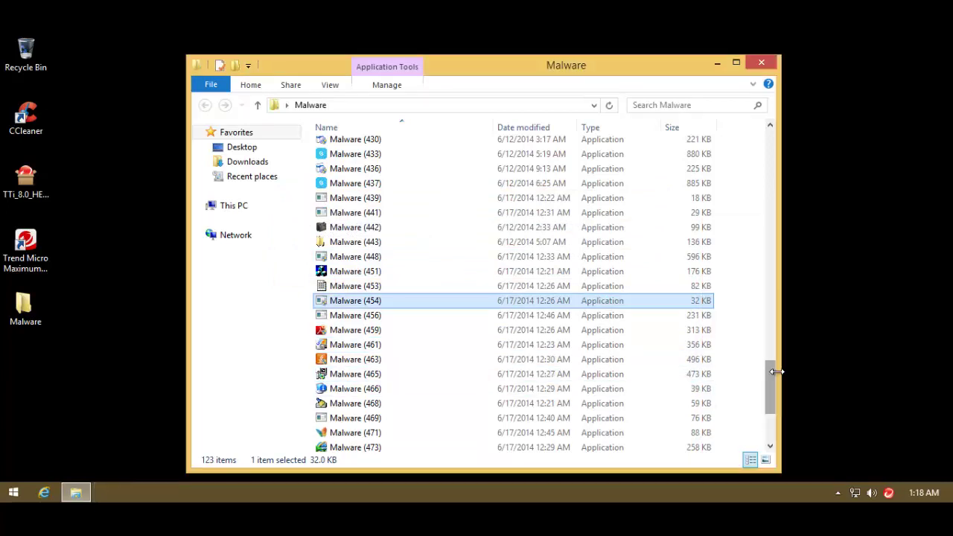
Run the Malware (466) sample and dismiss its block alert and access error.
scroll(775, 384, down, 1)
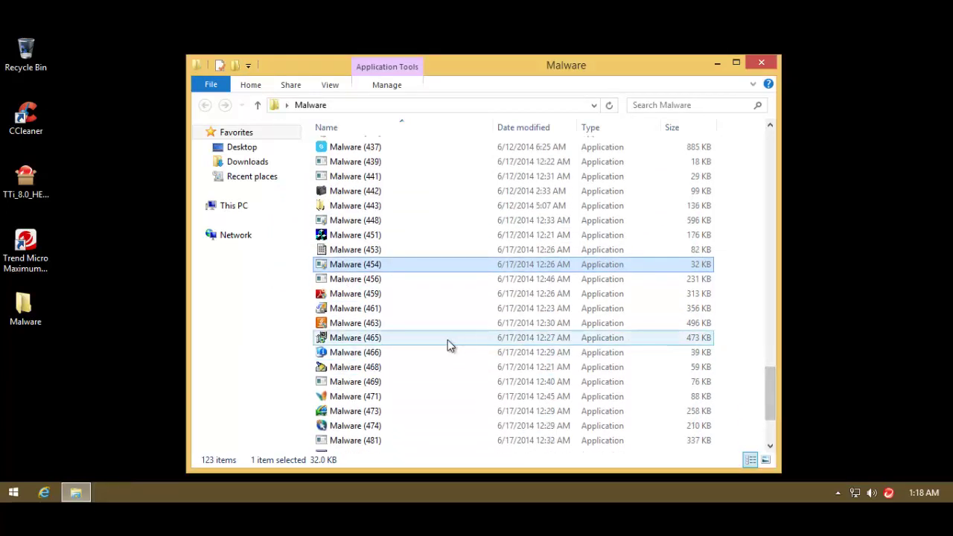
double_click(438, 353)
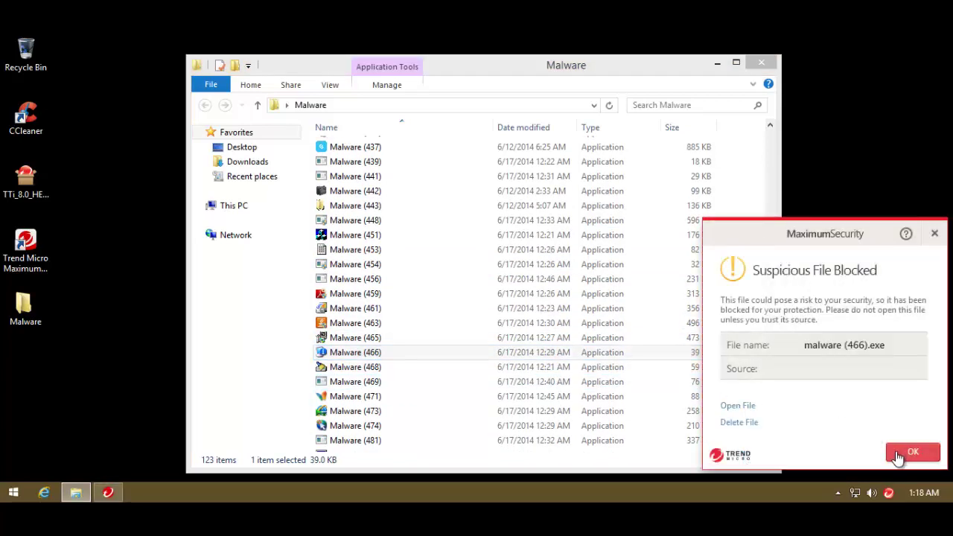
click(897, 452)
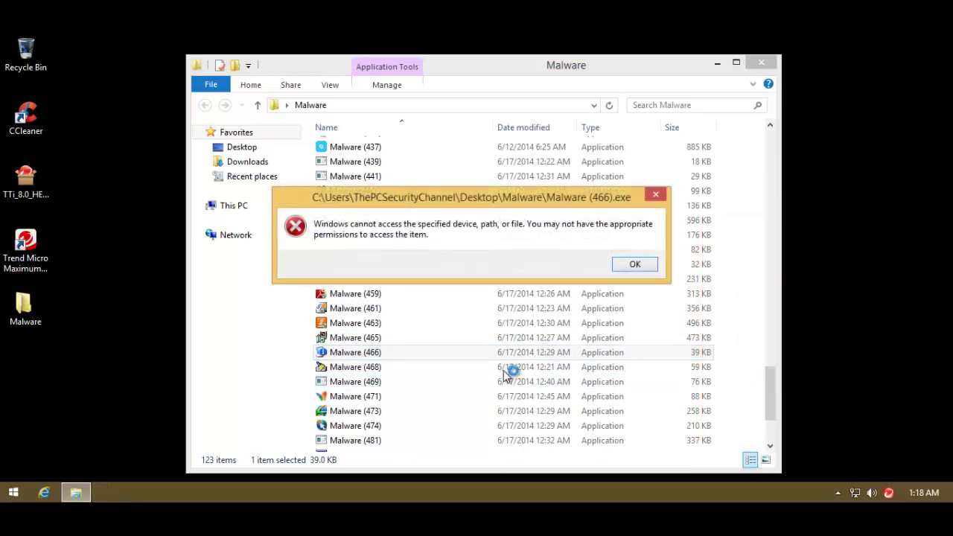
click(629, 264)
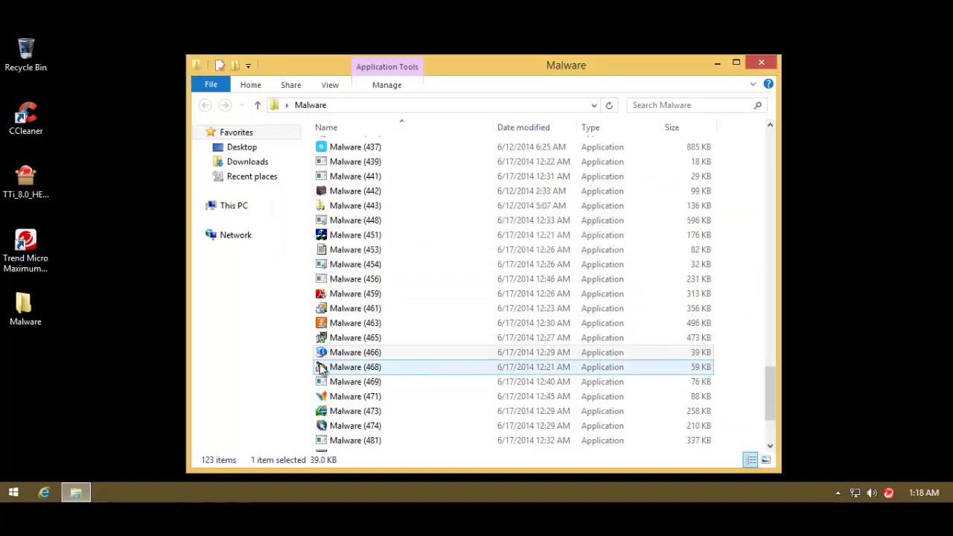
Run the Malware (468) sample and dismiss its block alert and access error.
click(333, 368)
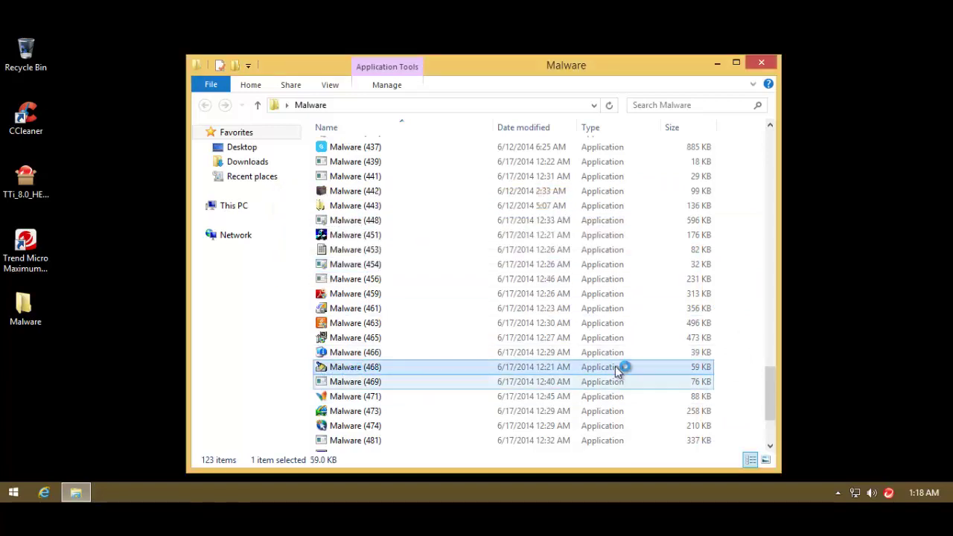
click(901, 452)
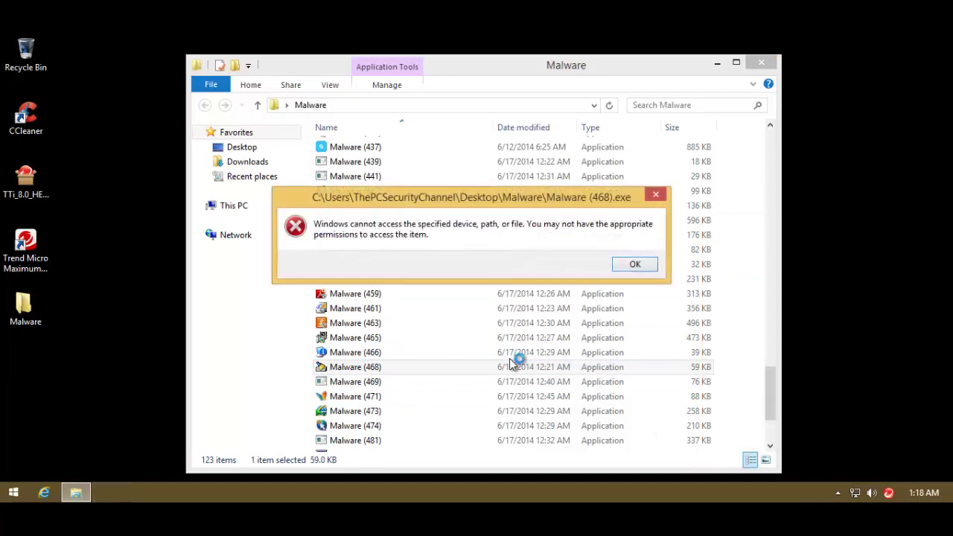
click(630, 265)
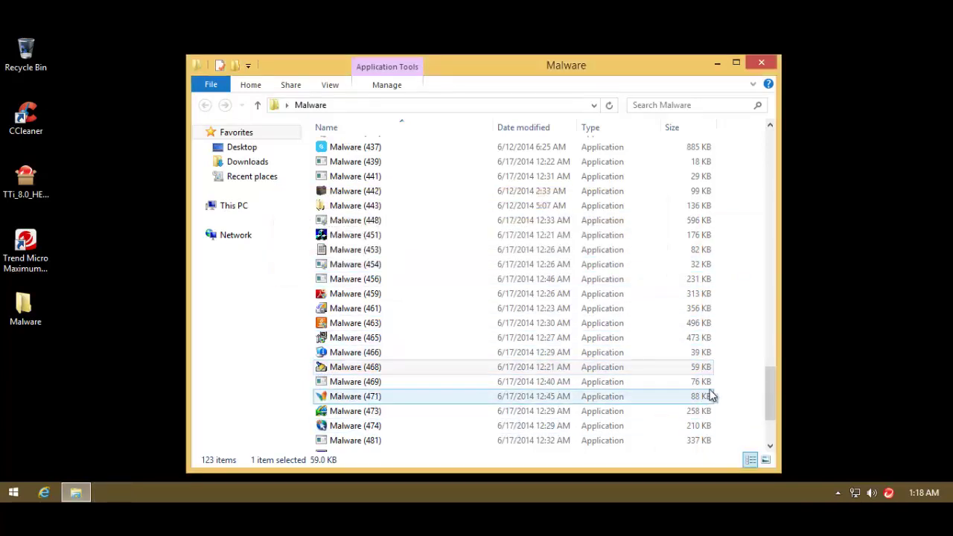
Run the Malware (469) sample and dismiss its block alert and access error.
drag(770, 379, 770, 392)
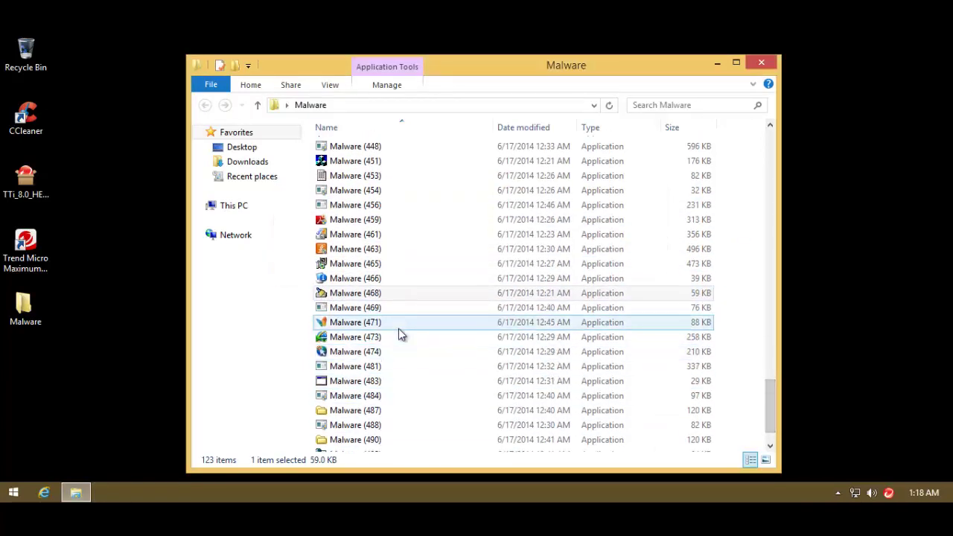
double_click(394, 310)
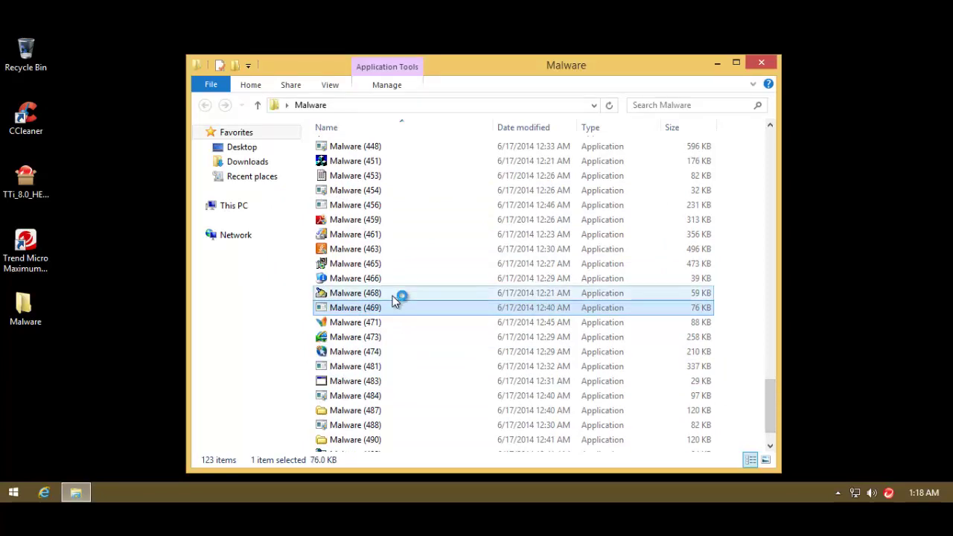
click(910, 454)
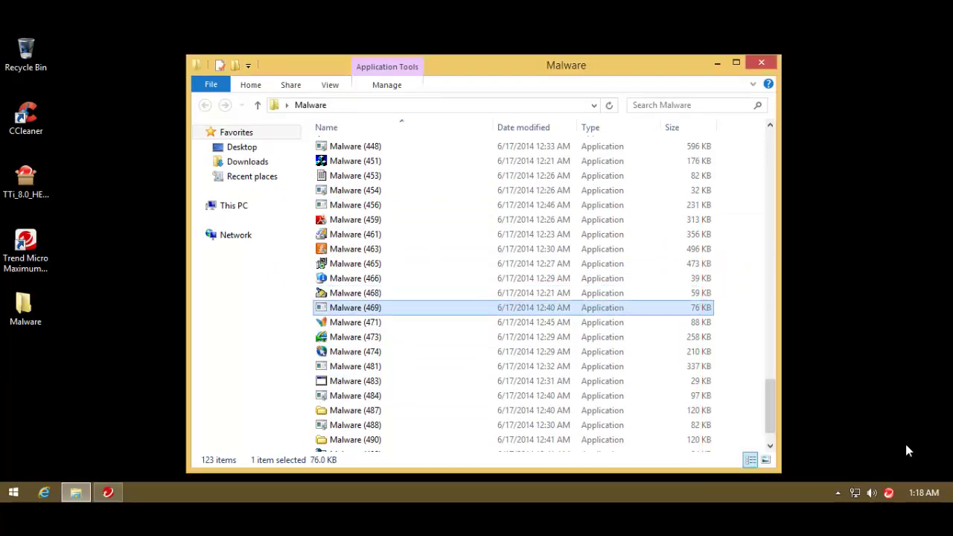
click(635, 264)
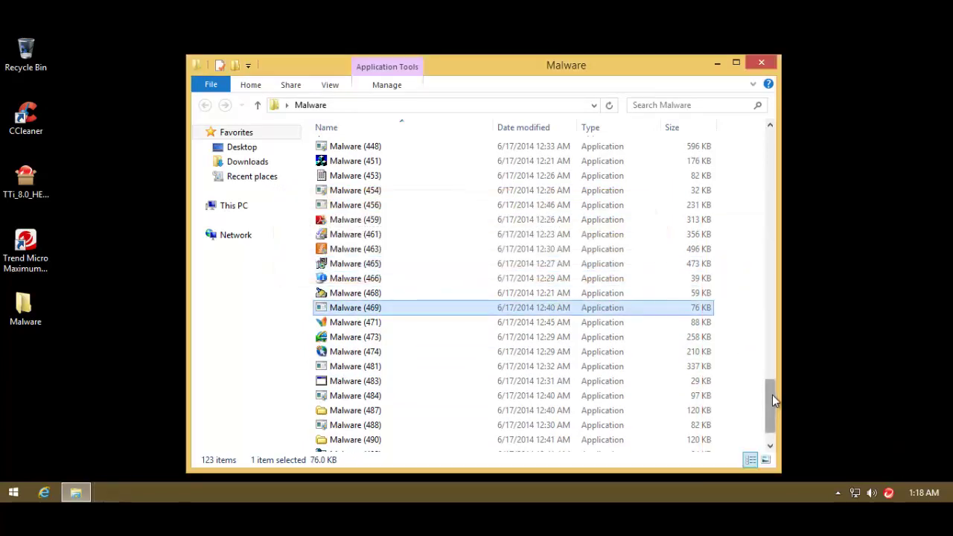
Run the Malware (483) sample and dismiss its block alert and access error.
scroll(772, 395, down, 1)
click(372, 343)
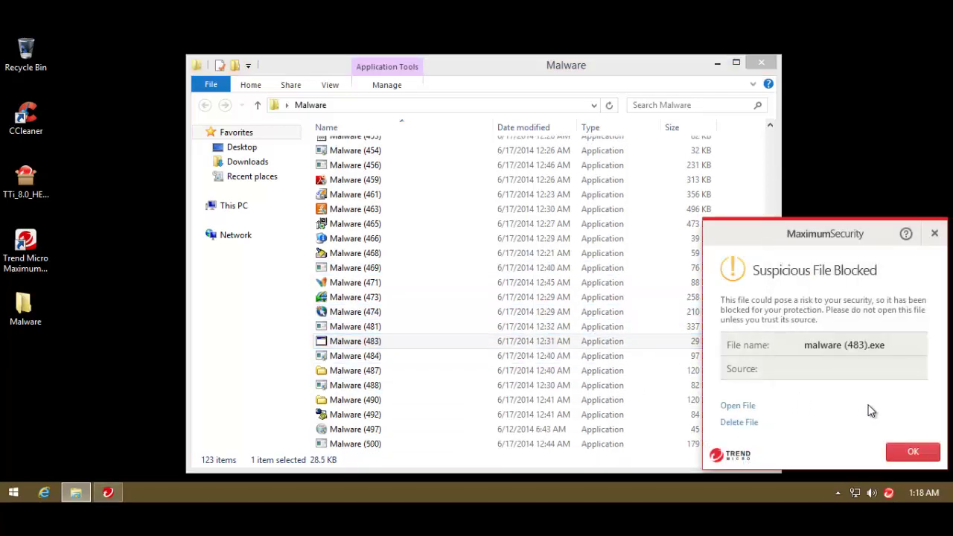
click(913, 452)
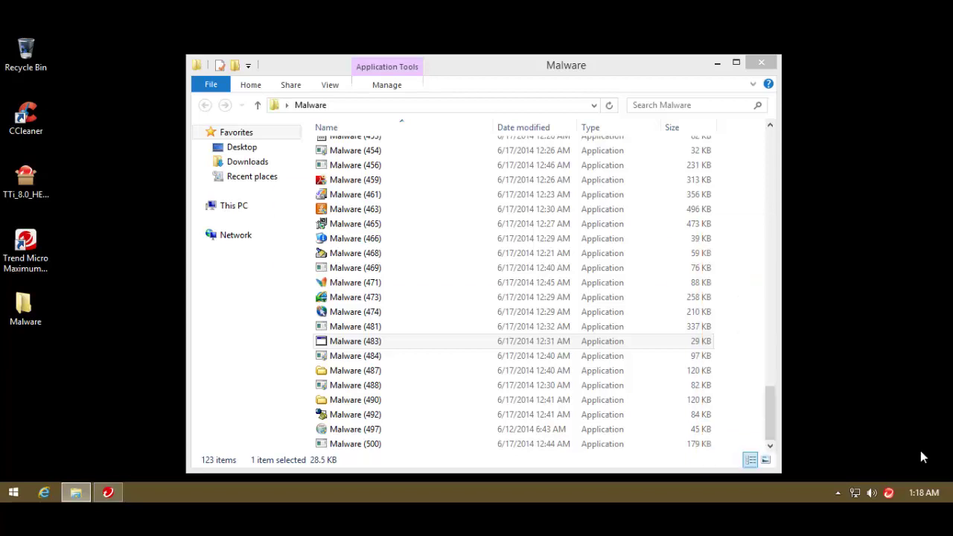
click(645, 268)
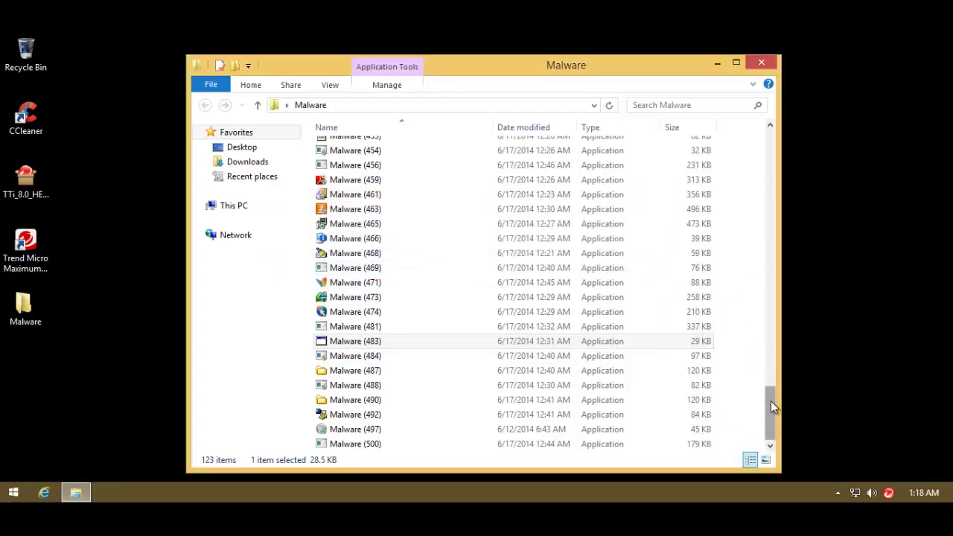
Run the Malware (490) sample and dismiss its block alert and access error.
double_click(376, 402)
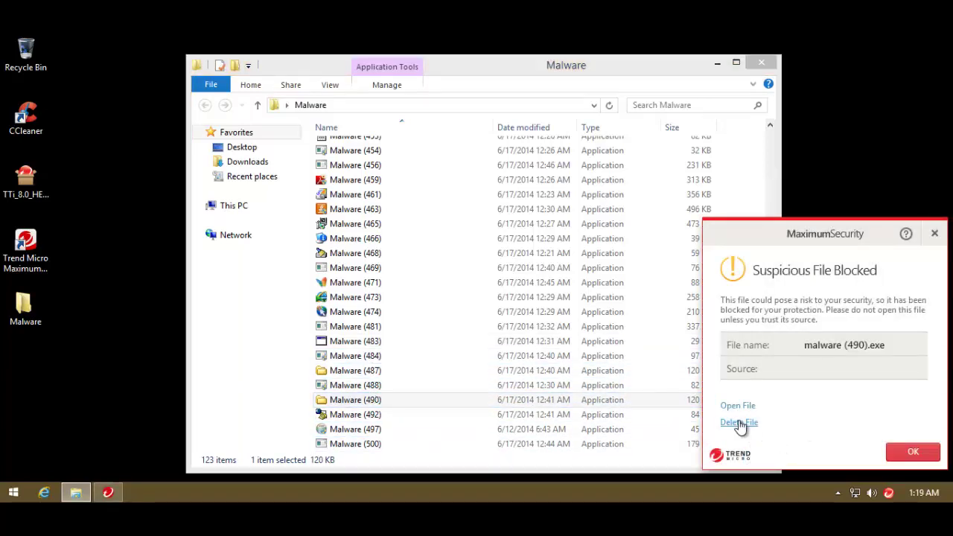
click(913, 451)
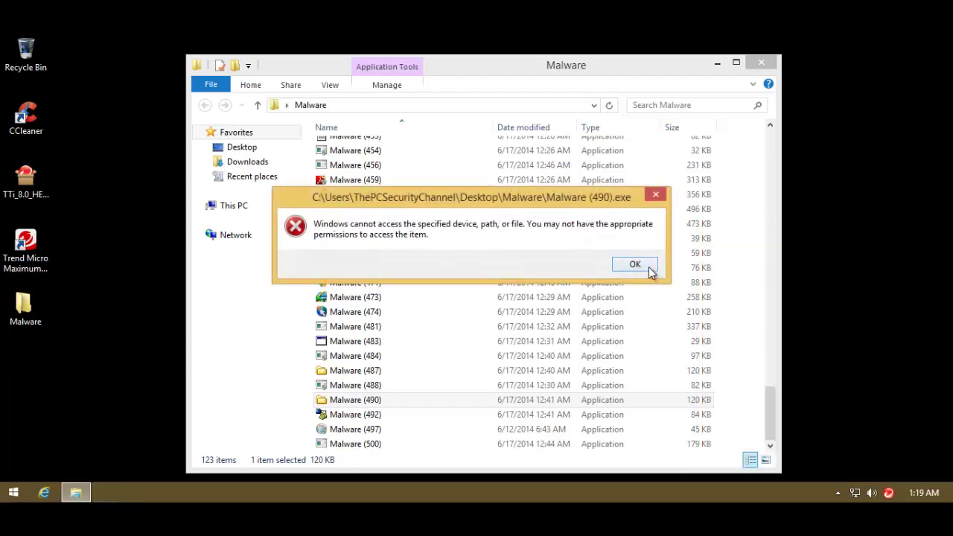
click(646, 267)
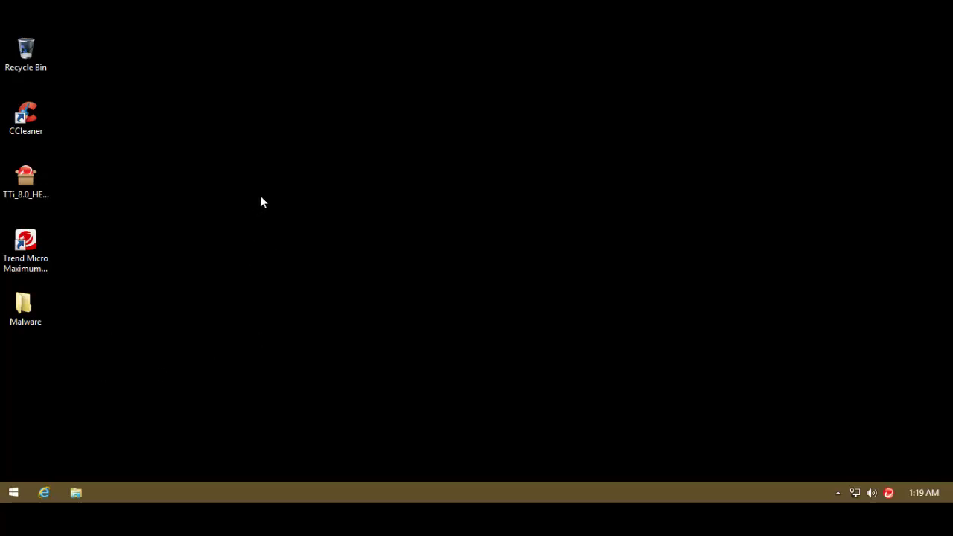
drag(172, 151, 593, 358)
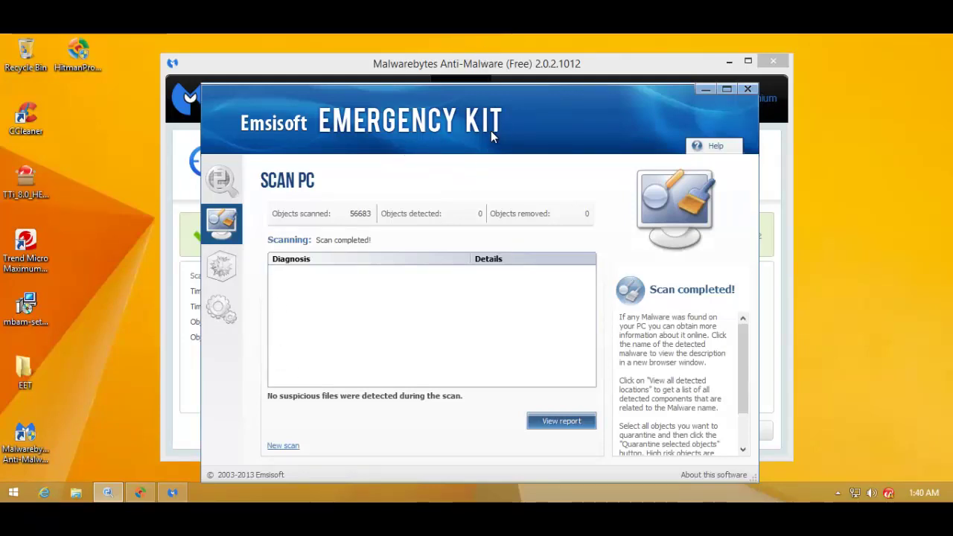
Review and close the completed scan results in Emsisoft Emergency Kit, Malwarebytes Anti-Malware and HitmanPro.
mouse_move(433, 101)
mouse_down()
mouse_move(450, 101)
mouse_move(428, 96)
mouse_up()
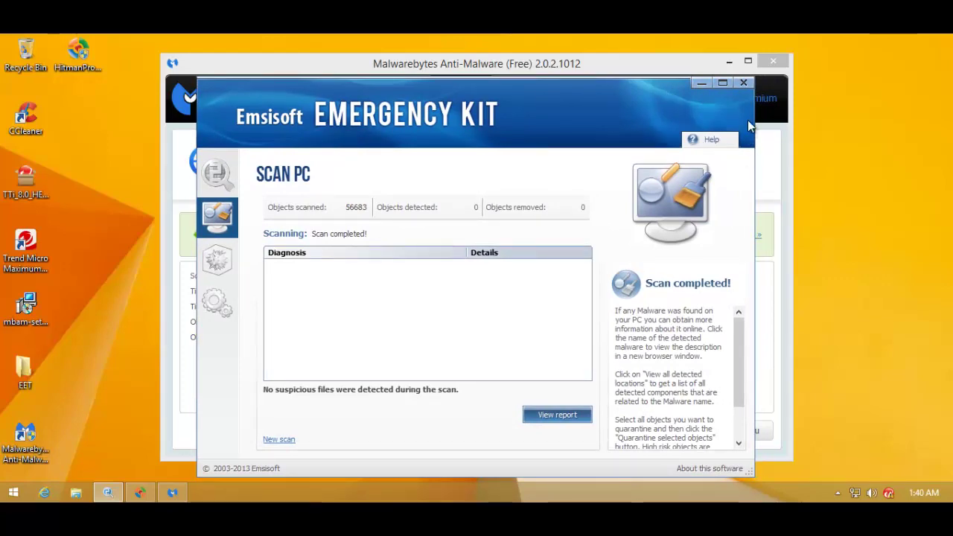
click(741, 84)
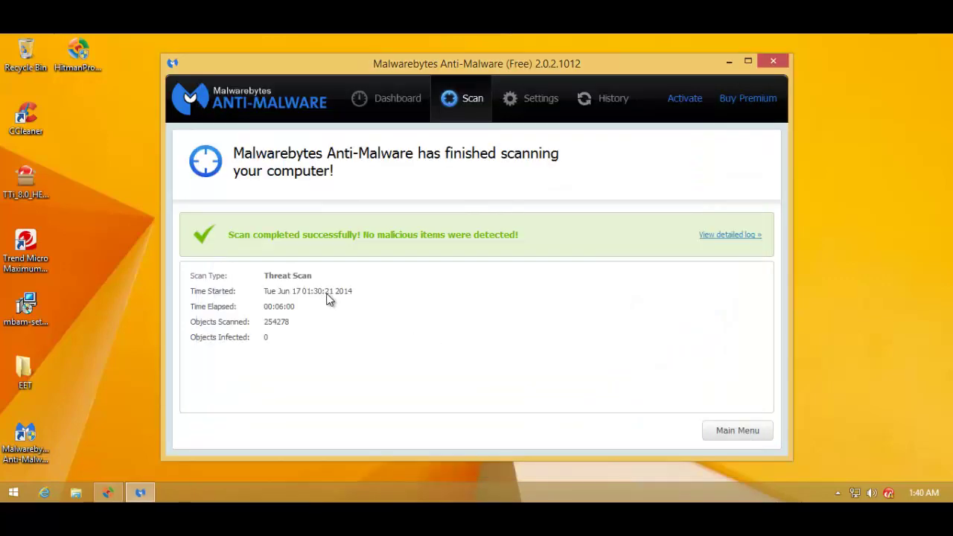
click(771, 63)
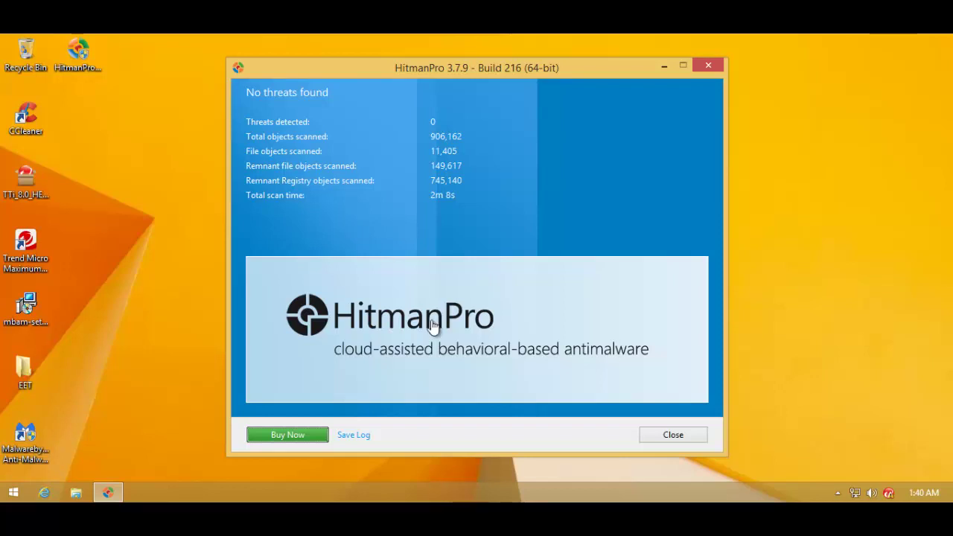
click(668, 437)
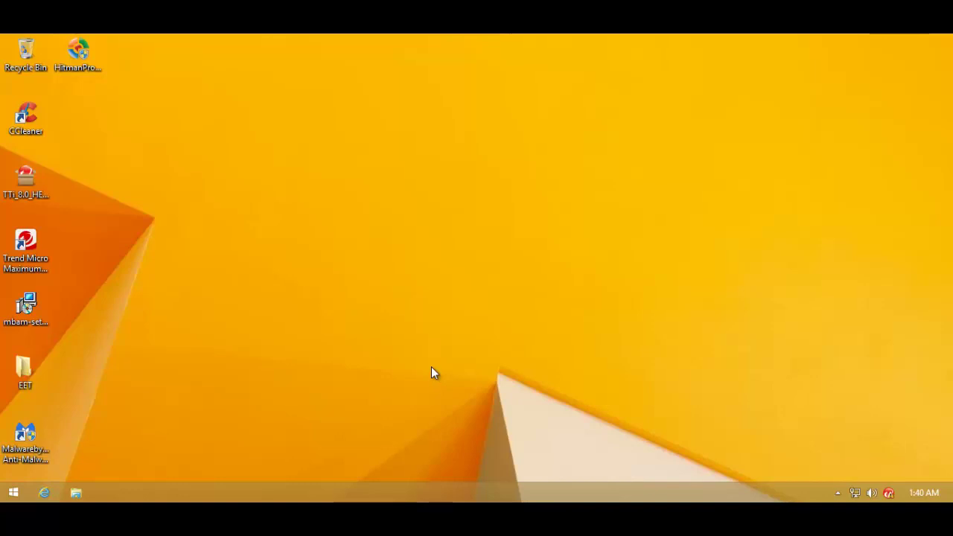
Turn Trend Micro's Protection Against Viruses & Spyware back on.
right_click(889, 495)
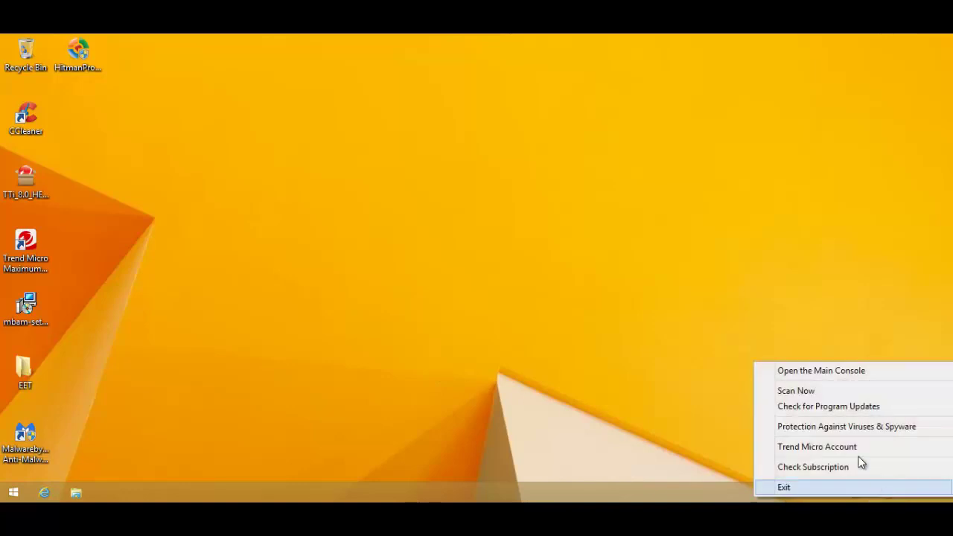
click(834, 426)
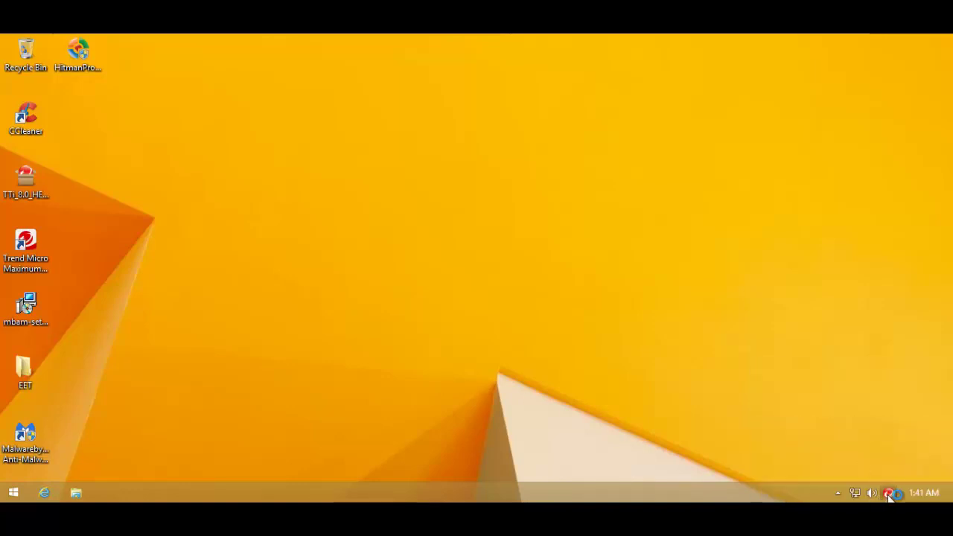